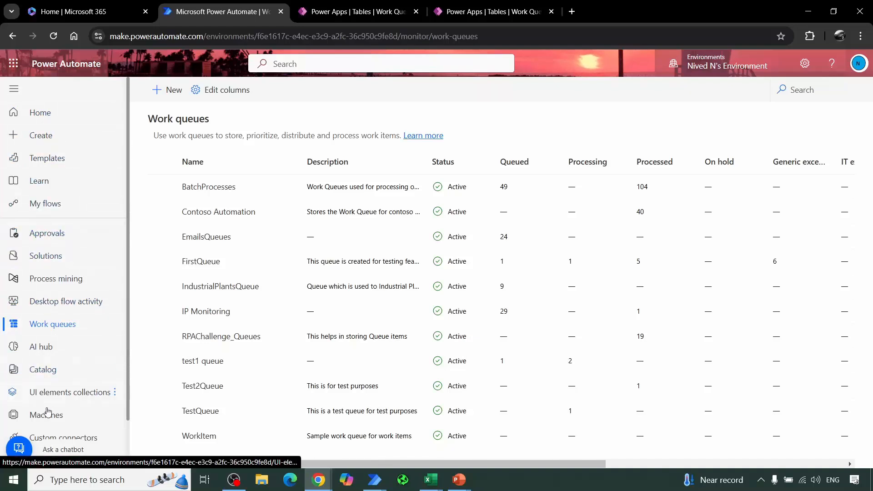
# Step: Review the additional navigation items that can be pinned for easy access, and close the list
pyautogui.scroll(-2, 67, 401)
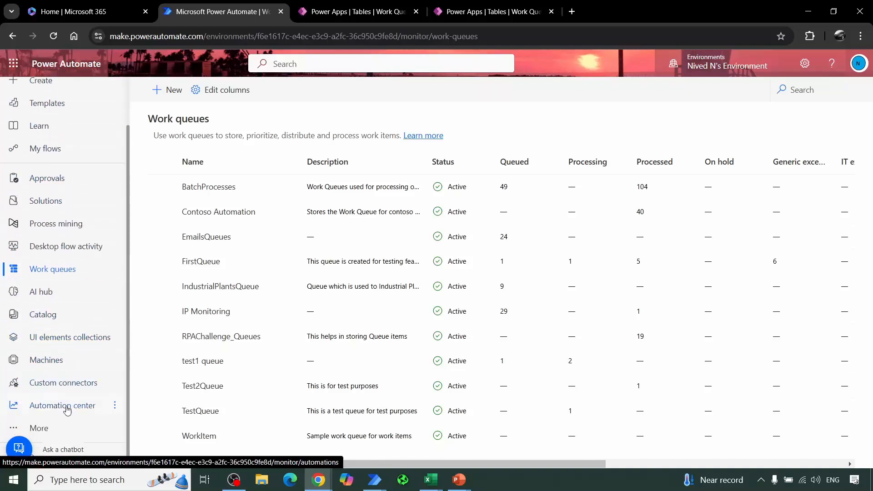
pyautogui.click(39, 428)
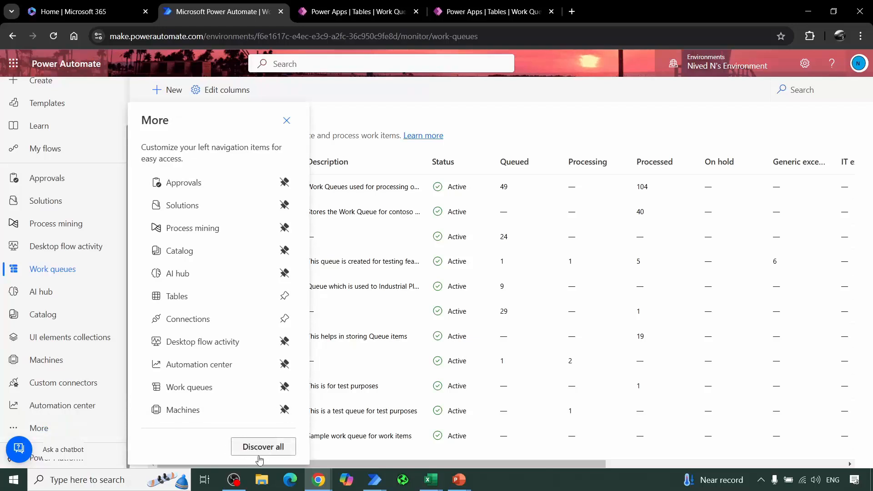
pyautogui.click(287, 120)
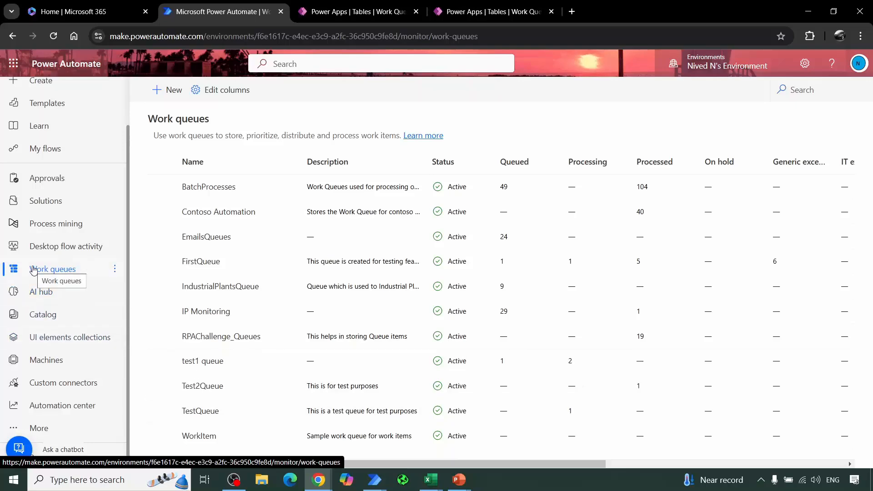
# Step: Start a new work queue named ABC and read the help for the work queue key
pyautogui.click(162, 90)
pyautogui.click(701, 131)
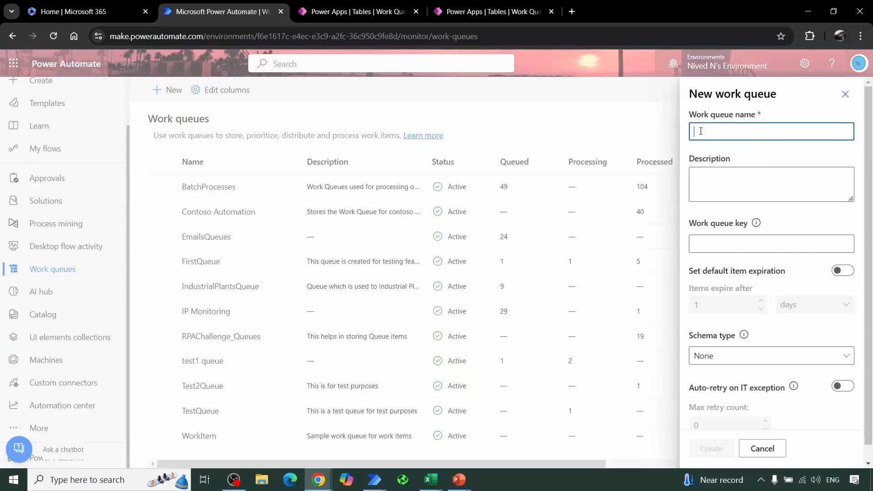
pyautogui.write('ABC')
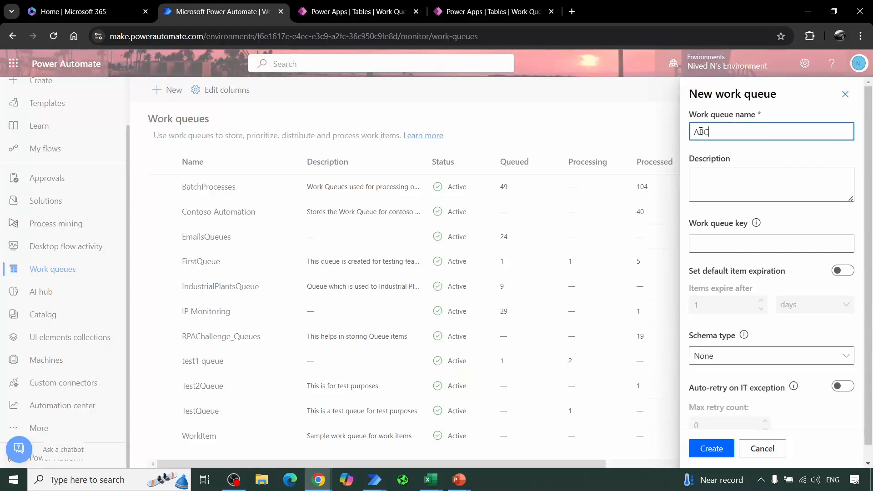
pyautogui.click(709, 172)
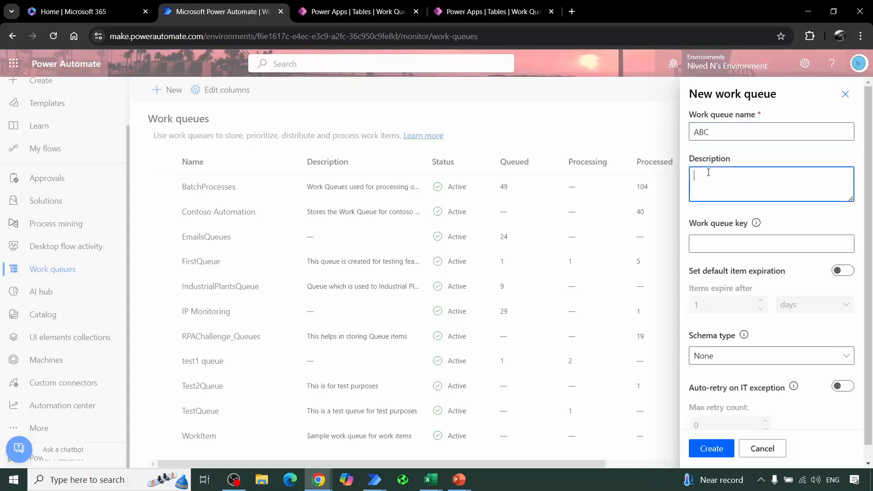
pyautogui.click(744, 248)
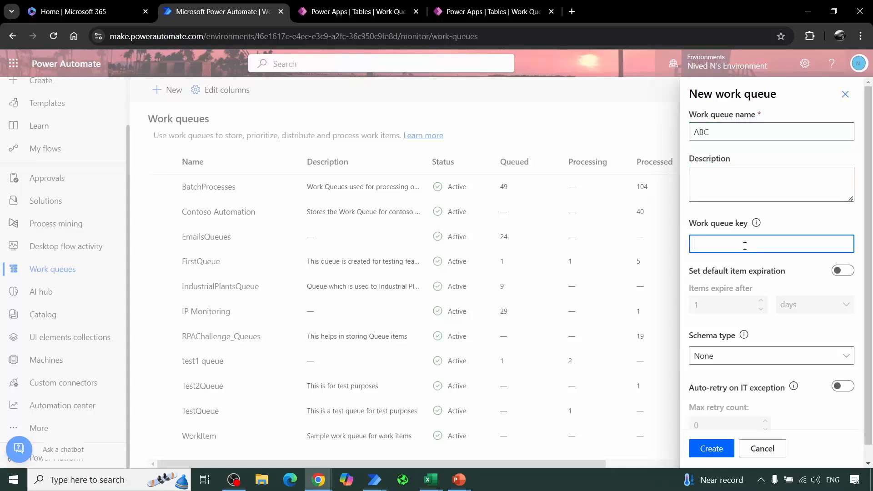
pyautogui.click(756, 223)
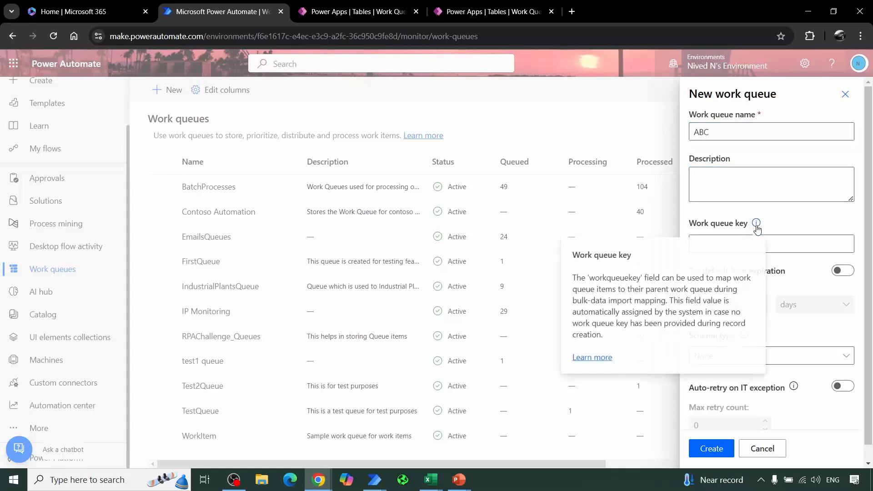
pyautogui.click(778, 244)
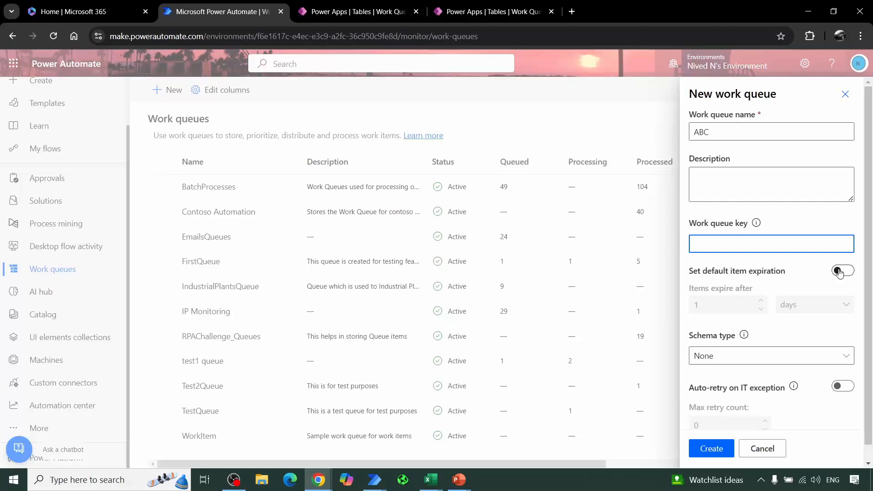
# Step: Try default item expiration and the JSON schema type for the new queue, returning them to off and None
pyautogui.click(839, 272)
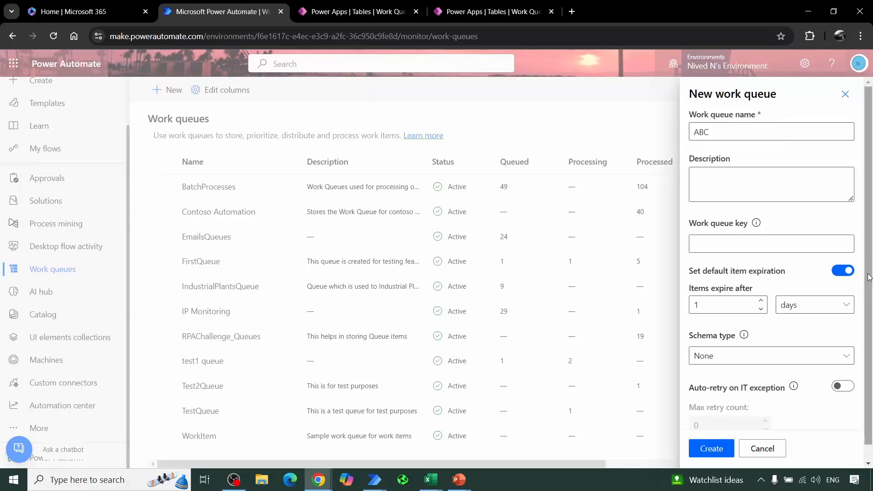
pyautogui.click(853, 272)
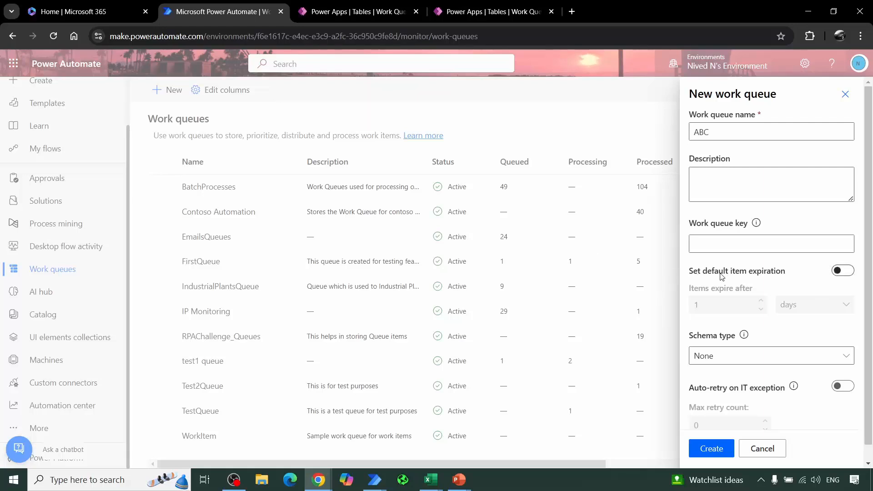
pyautogui.scroll(-1, 724, 291)
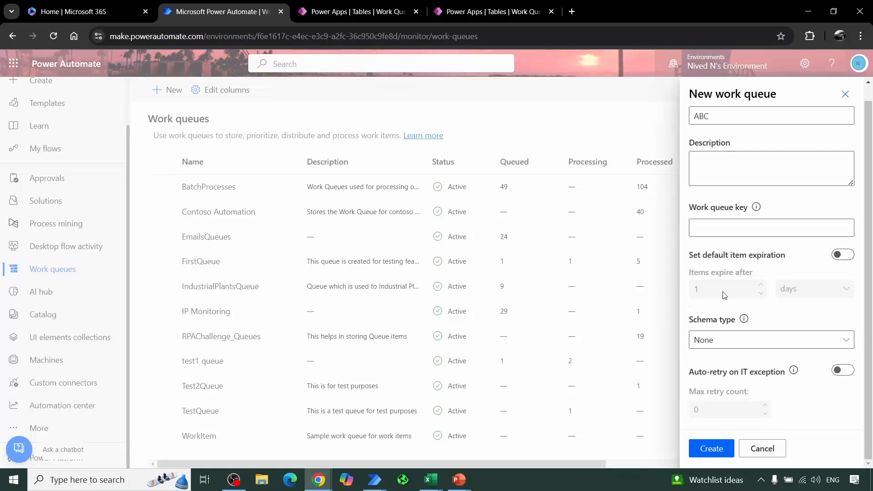
pyautogui.click(728, 344)
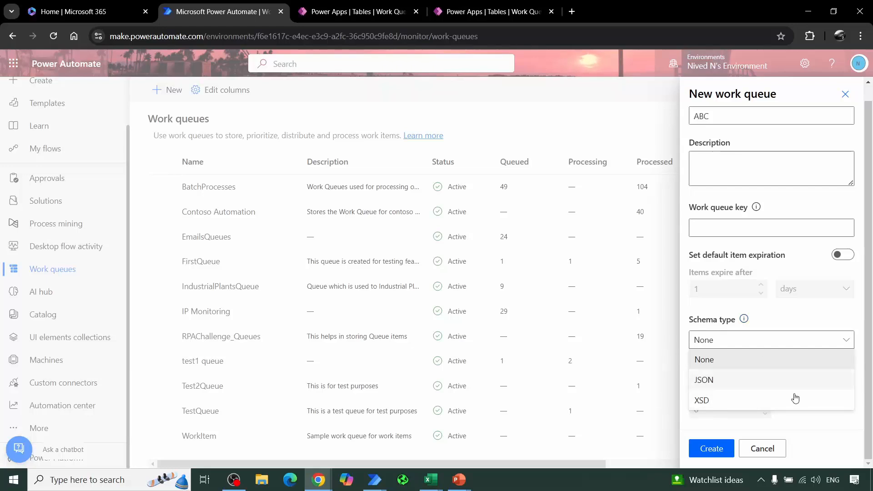
pyautogui.click(759, 384)
pyautogui.scroll(-1, 800, 375)
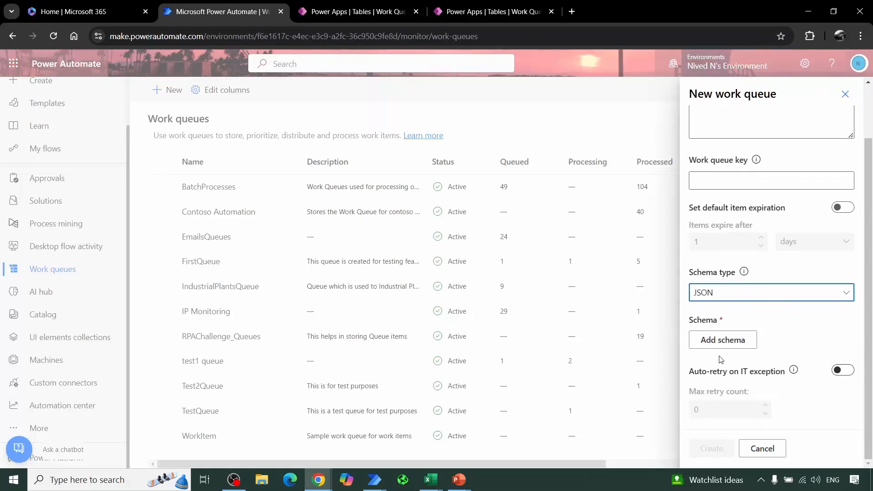
pyautogui.click(762, 292)
pyautogui.click(726, 313)
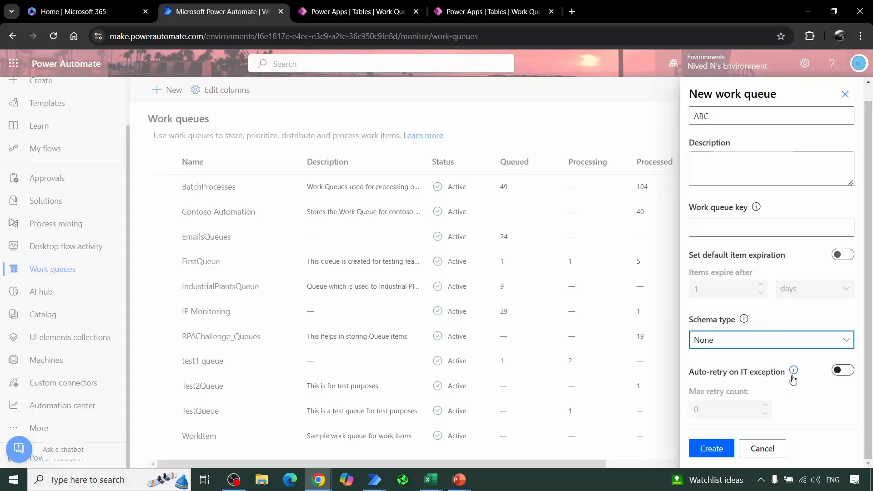
# Step: Try auto-retry on IT exception for the new queue, and discard the new work queue form without creating anything
pyautogui.click(848, 375)
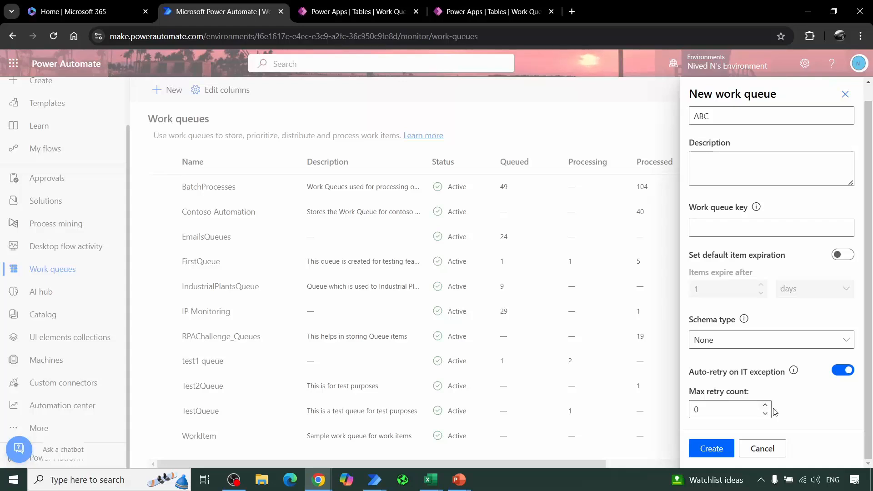
pyautogui.click(763, 450)
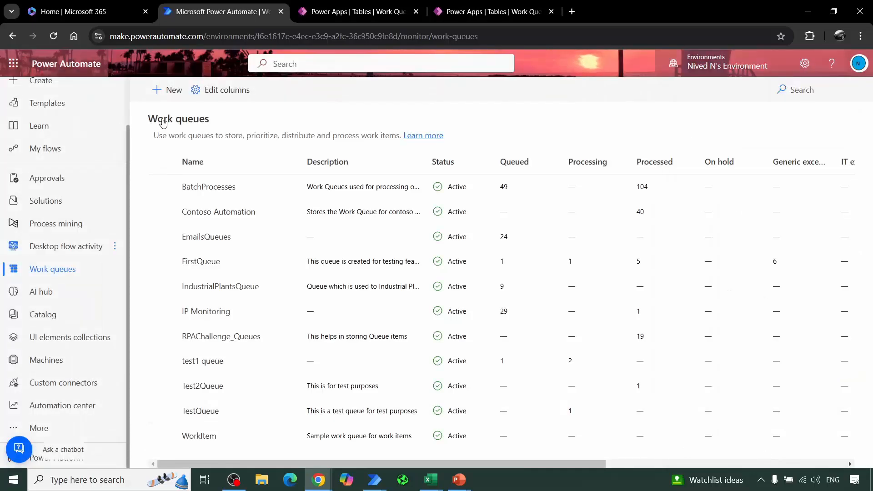
pyautogui.click(168, 90)
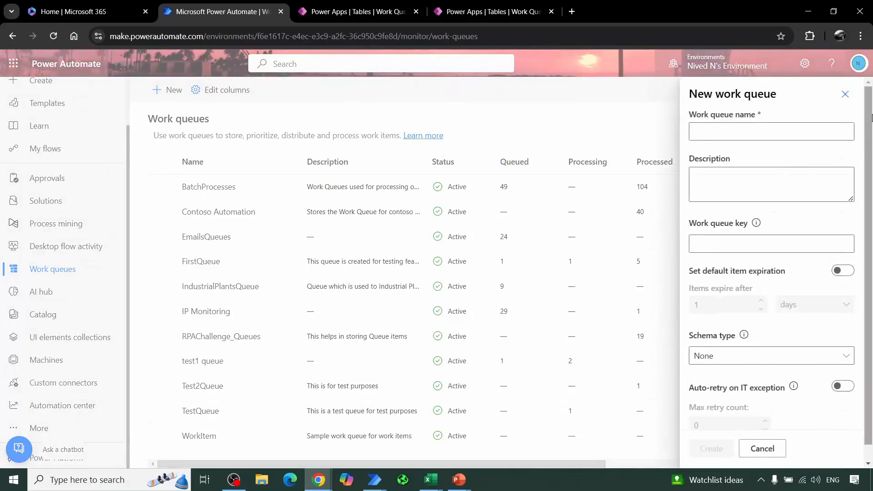
pyautogui.click(846, 94)
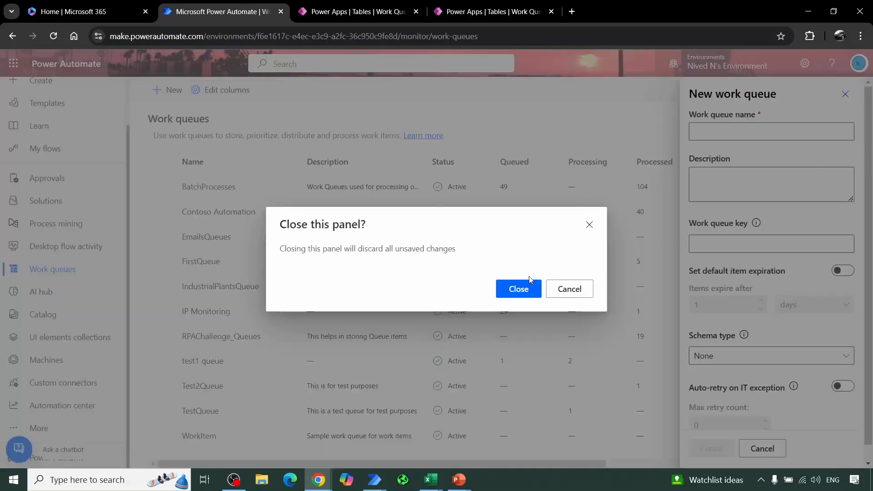
pyautogui.click(504, 289)
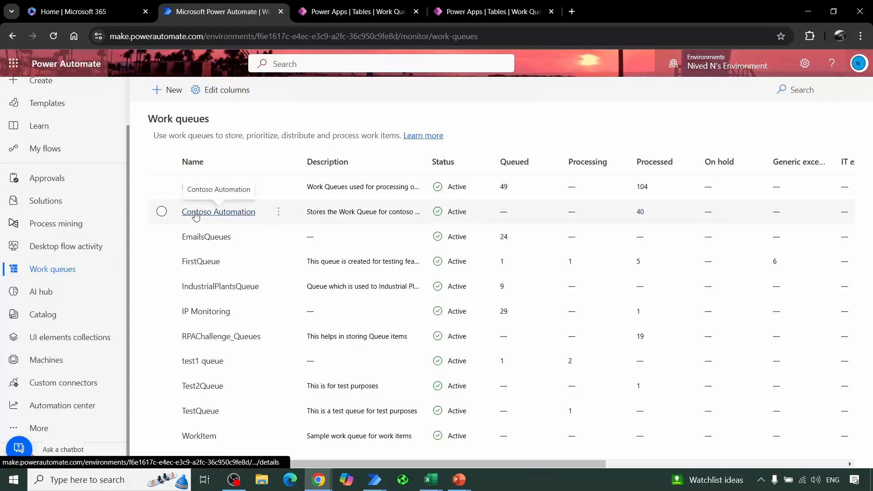
# Step: Inspect the editable settings of the Contoso Automation work queue and close them without saving
pyautogui.click(161, 212)
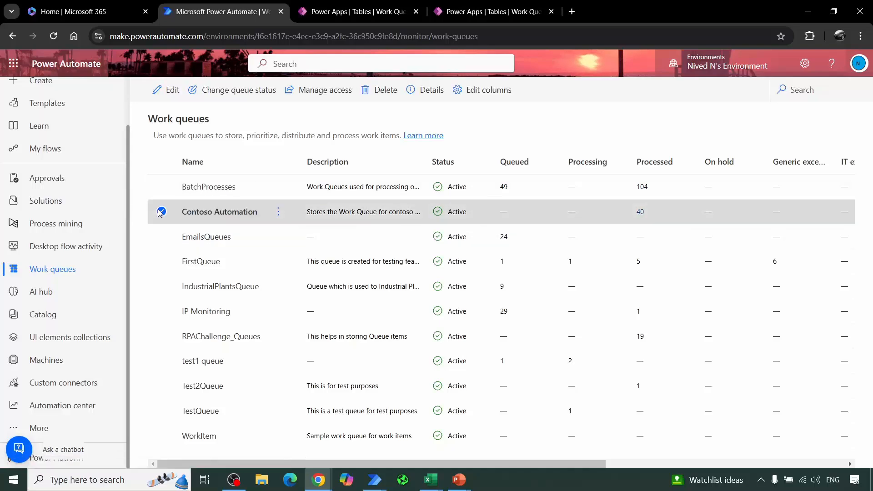
pyautogui.click(157, 88)
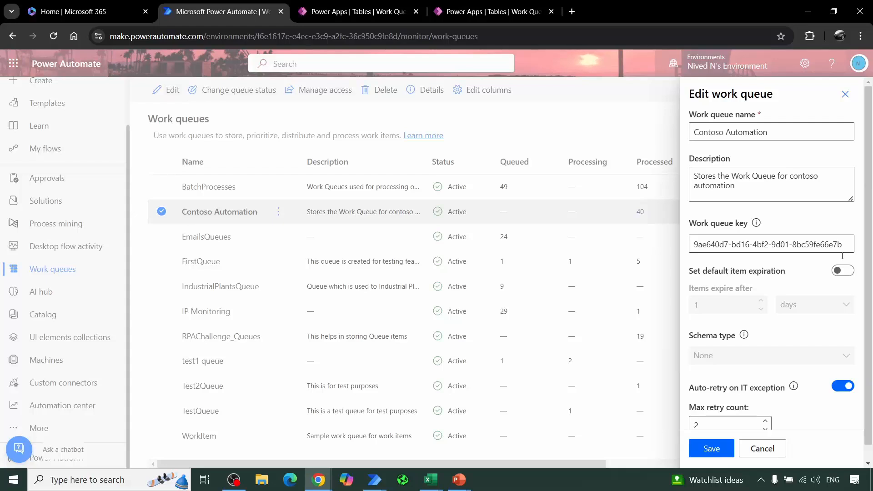
pyautogui.scroll(-1, 827, 338)
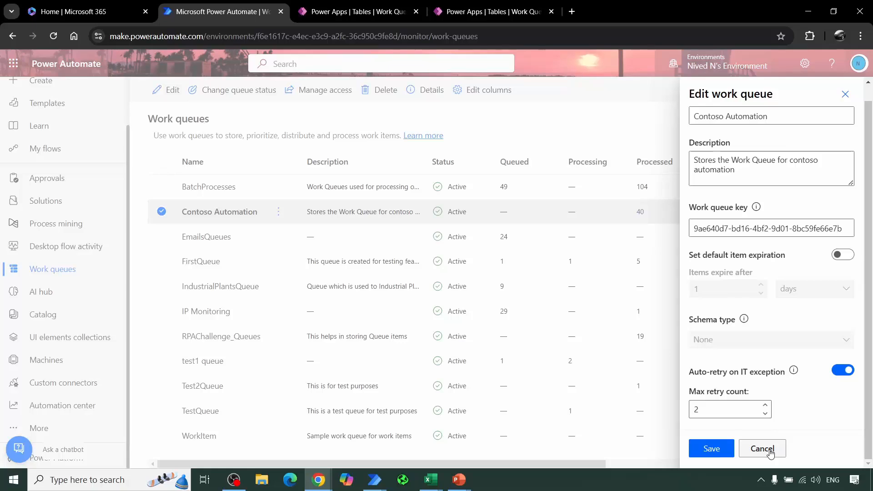
pyautogui.click(845, 95)
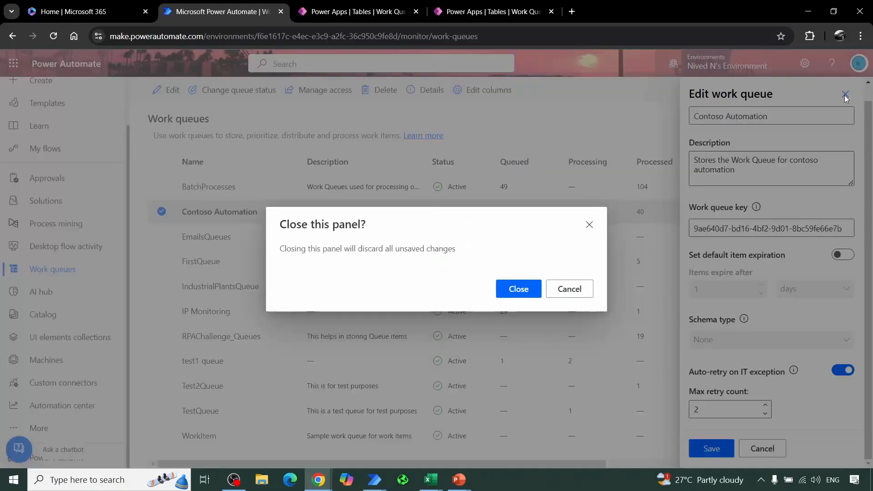
pyautogui.click(519, 290)
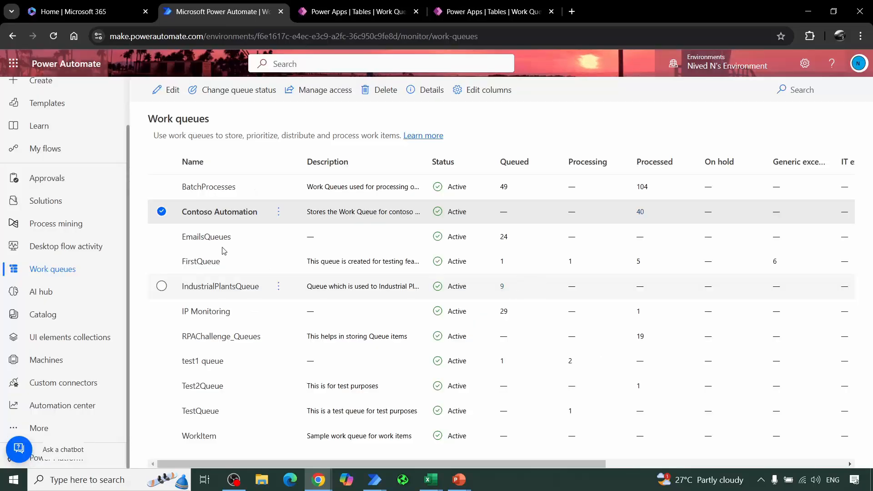
# Step: Review the queue status options and the access permissions of the Contoso Automation work queue without changing them
pyautogui.click(236, 90)
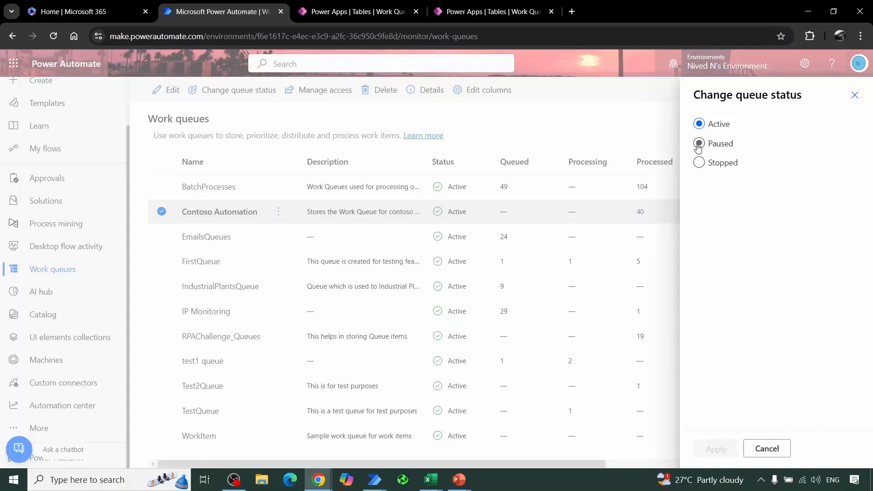
pyautogui.click(855, 95)
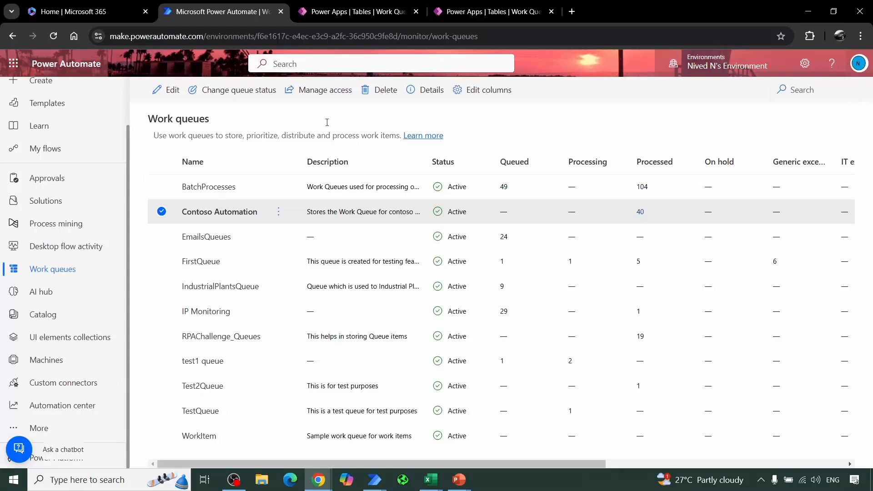
pyautogui.click(316, 94)
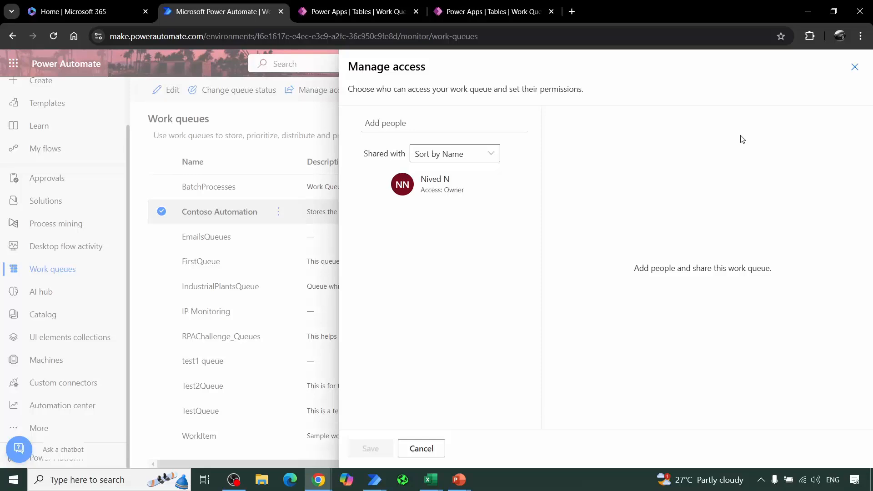
pyautogui.click(854, 67)
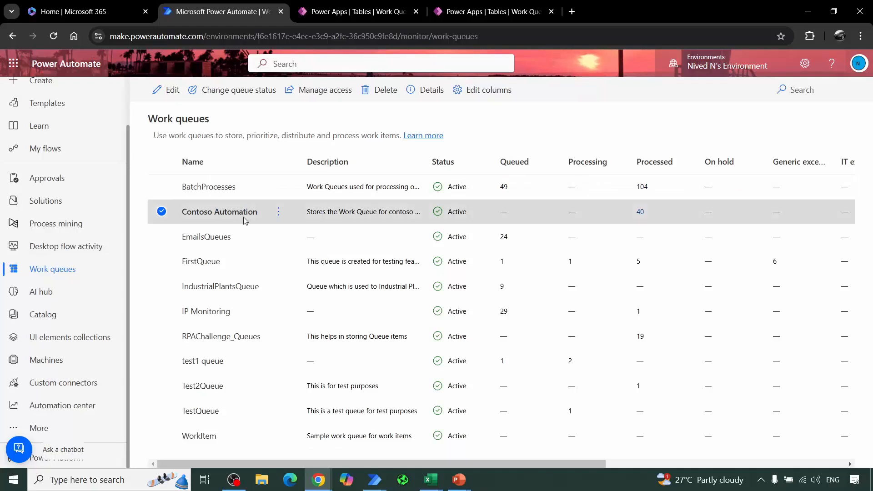
# Step: Open the Contoso Automation queue's details and examine its handling time trend, throughput chart and item status overview
pyautogui.click(231, 213)
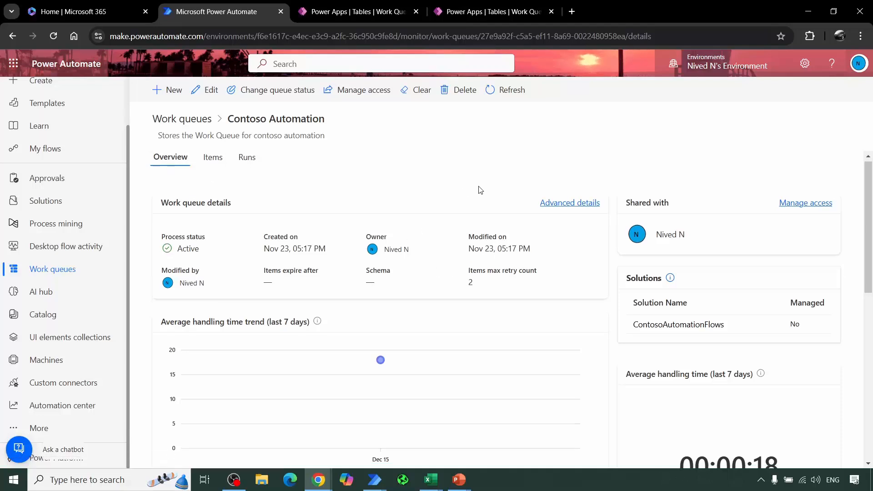
pyautogui.scroll(-2, 482, 195)
pyautogui.scroll(-1, 538, 257)
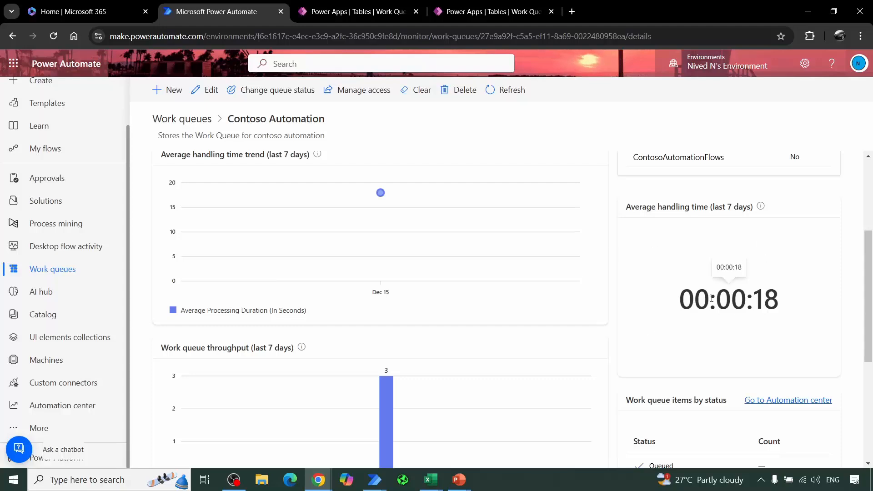
pyautogui.scroll(2, 647, 280)
pyautogui.moveTo(241, 339)
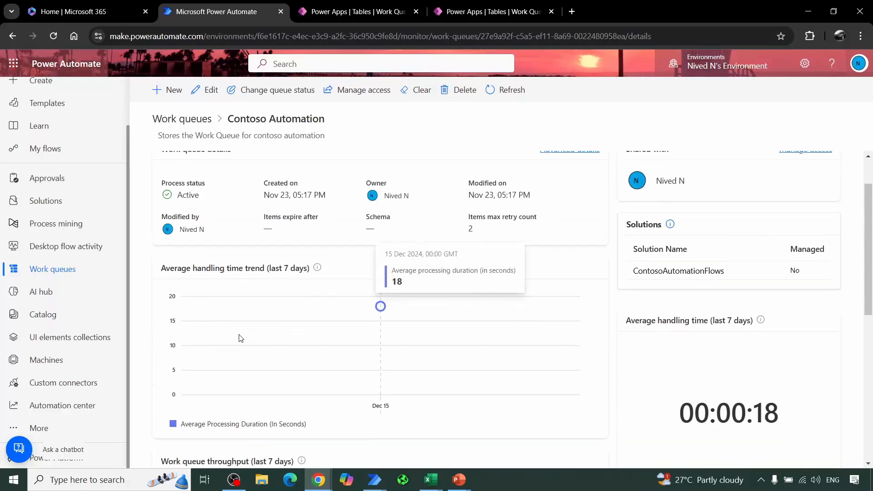
pyautogui.scroll(1, 673, 334)
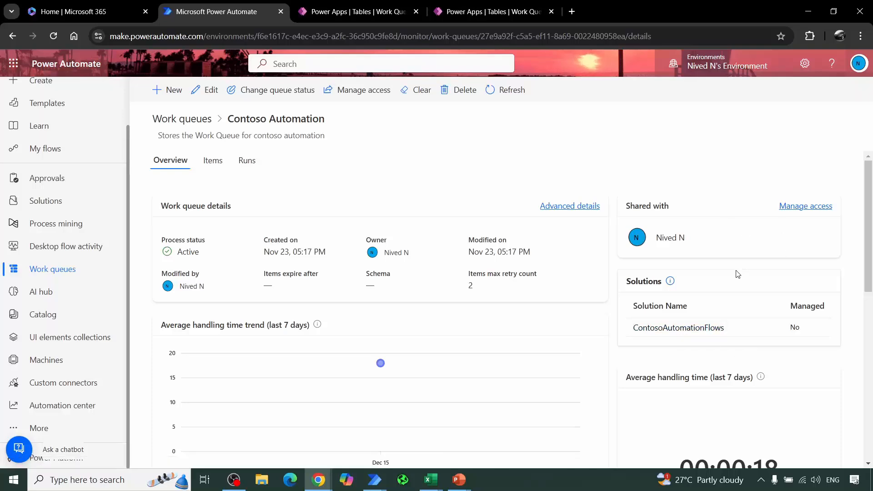
pyautogui.scroll(-5, 325, 244)
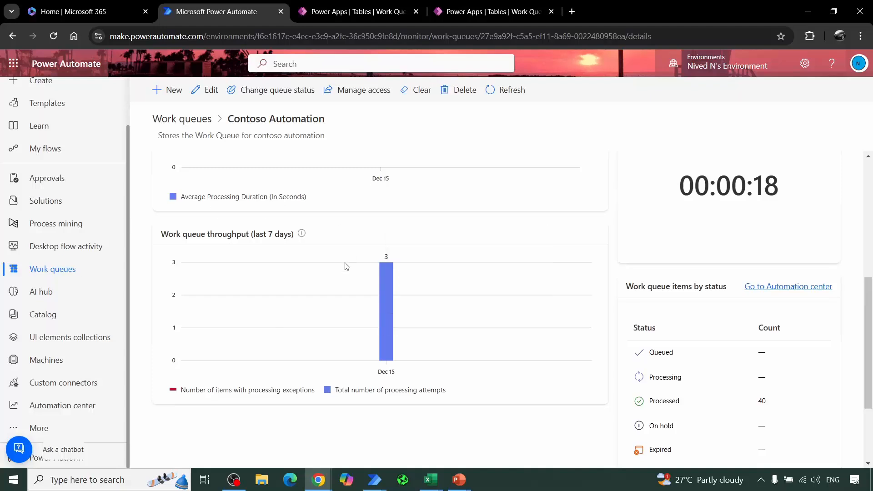
pyautogui.moveTo(386, 337)
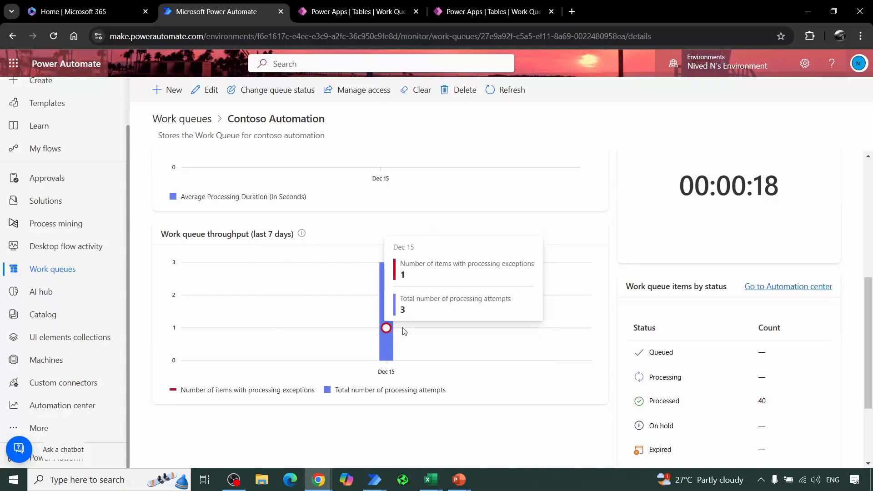
# Step: Examine the Contoso Automation queue's item counts by status, average handling time and general details on the overview
pyautogui.scroll(-2, 780, 358)
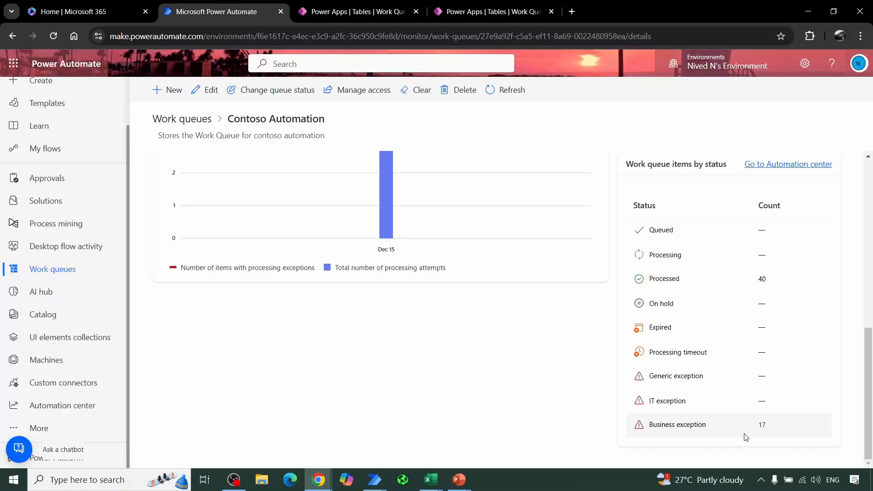
pyautogui.scroll(3, 730, 273)
pyautogui.scroll(3, 730, 273)
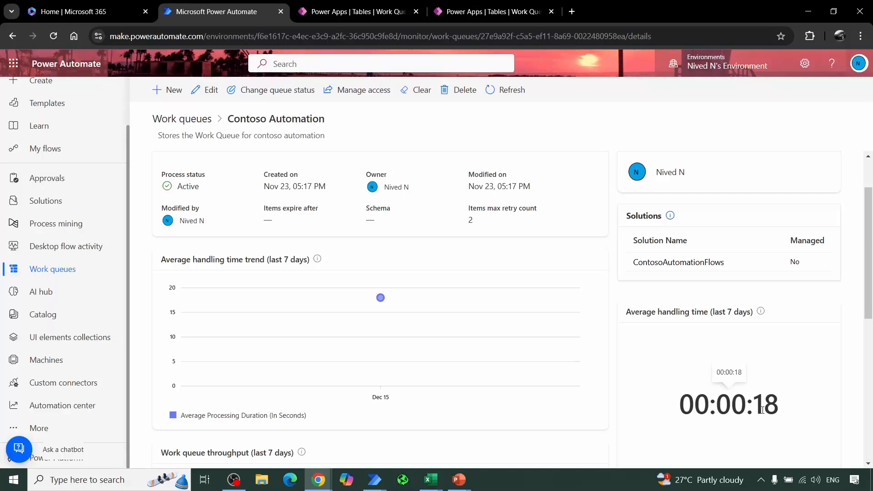
pyautogui.scroll(-6, 762, 411)
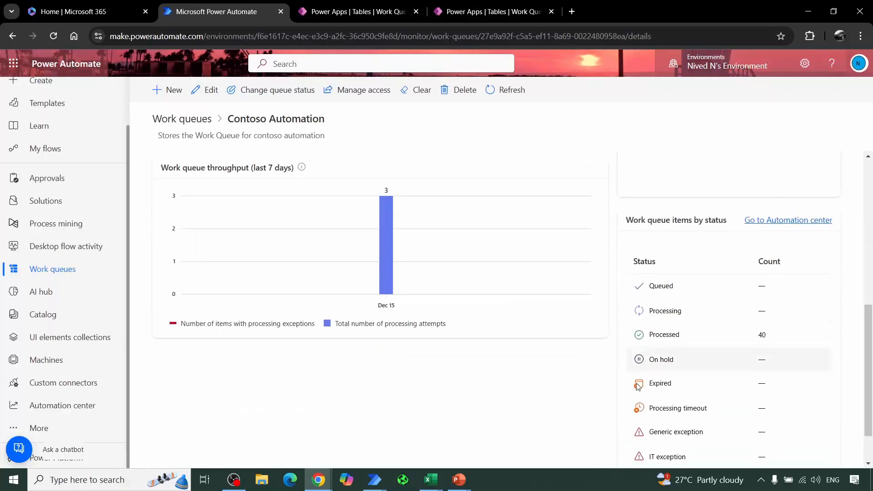
pyautogui.scroll(-1, 639, 386)
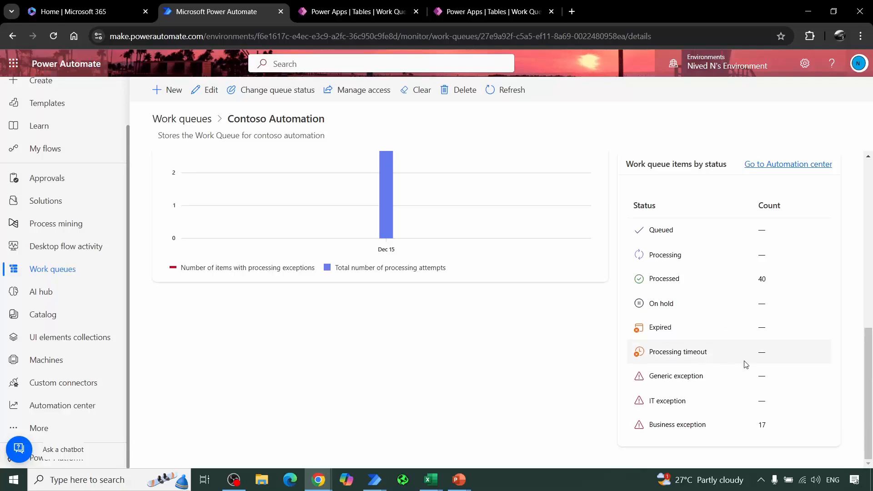
pyautogui.moveTo(869, 389); pyautogui.dragTo(872, 223)
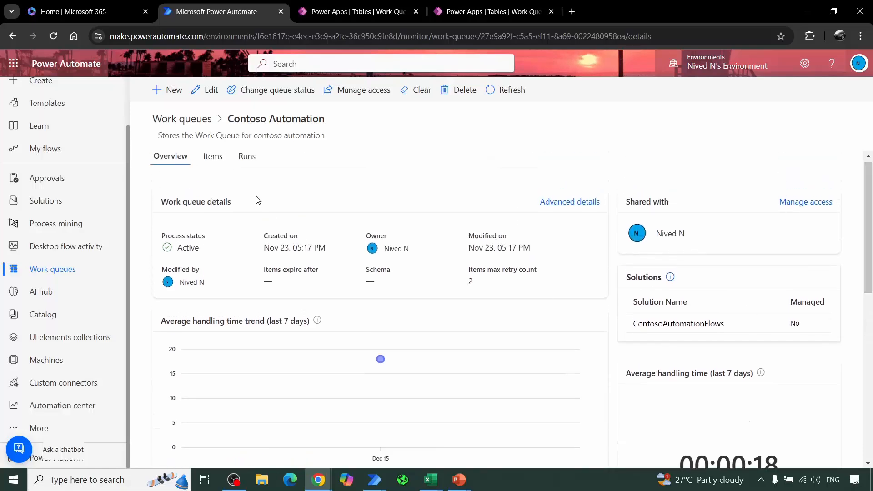
pyautogui.scroll(-4, 712, 385)
pyautogui.scroll(4, 712, 386)
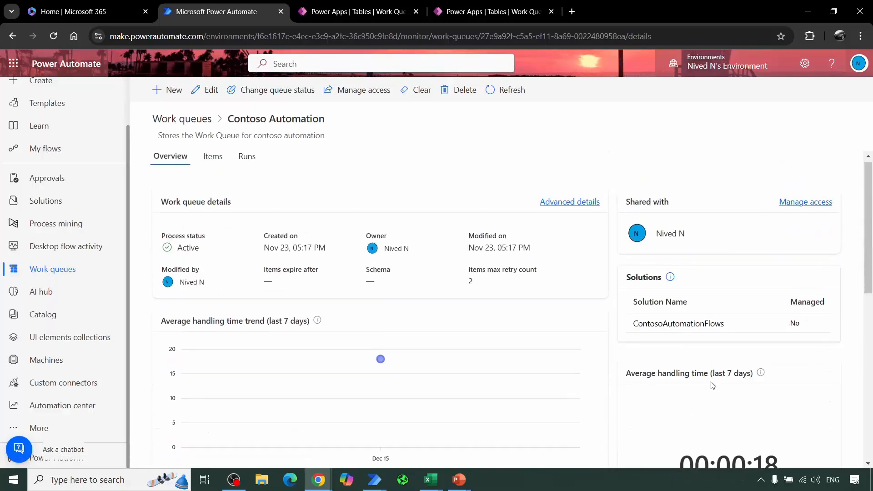
# Step: Open the Contoso Automation queue's items list, look through its entries, and check the bulk commands offered when all items are selected
pyautogui.click(208, 165)
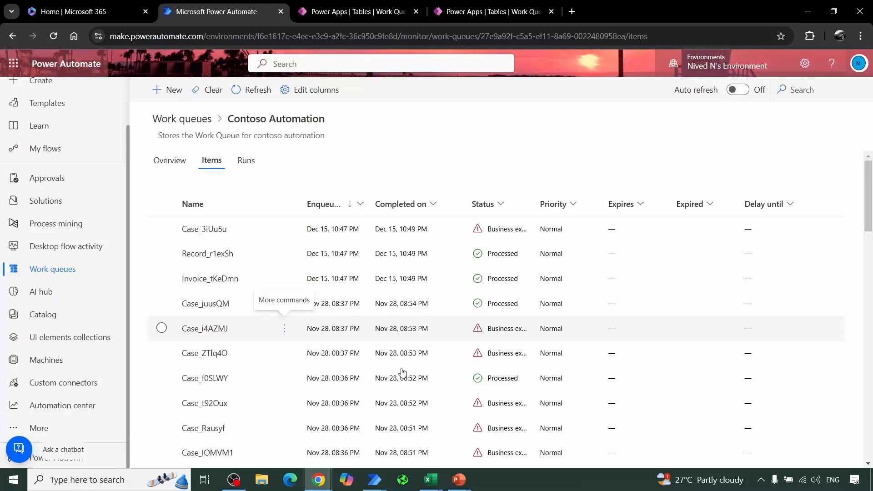
pyautogui.scroll(-10, 425, 286)
pyautogui.scroll(6, 195, 224)
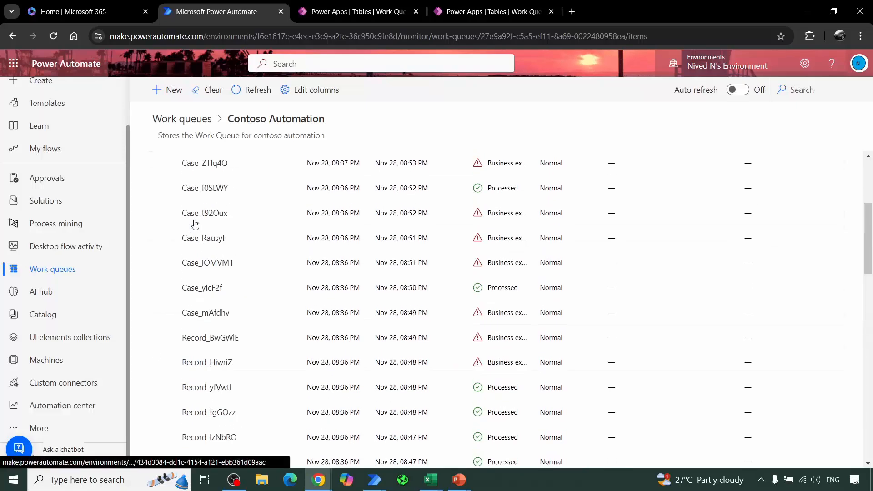
pyautogui.scroll(5, 195, 224)
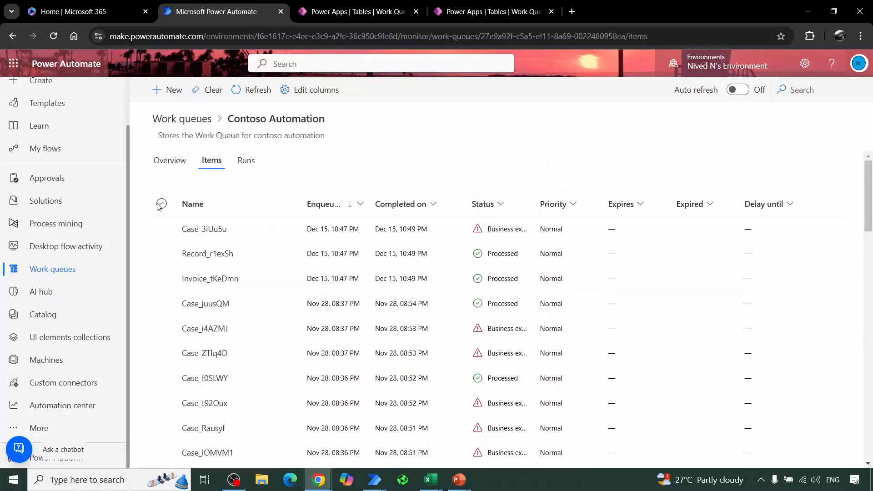
pyautogui.click(161, 204)
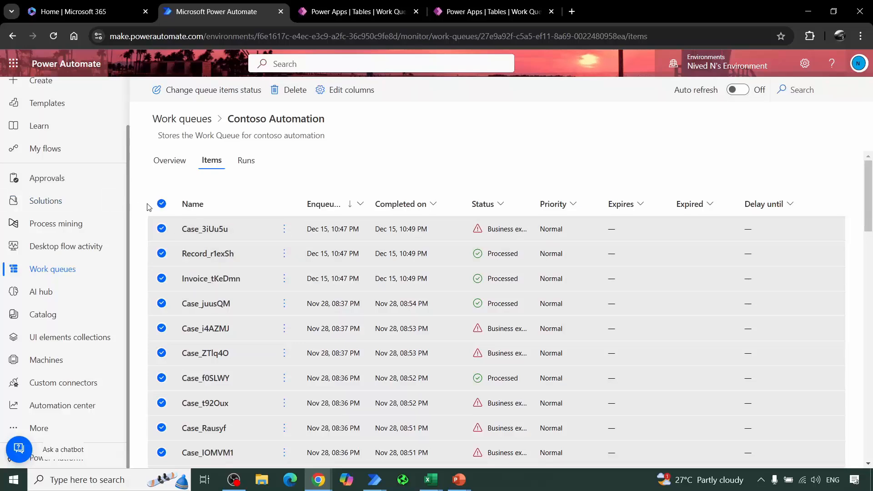
pyautogui.click(162, 204)
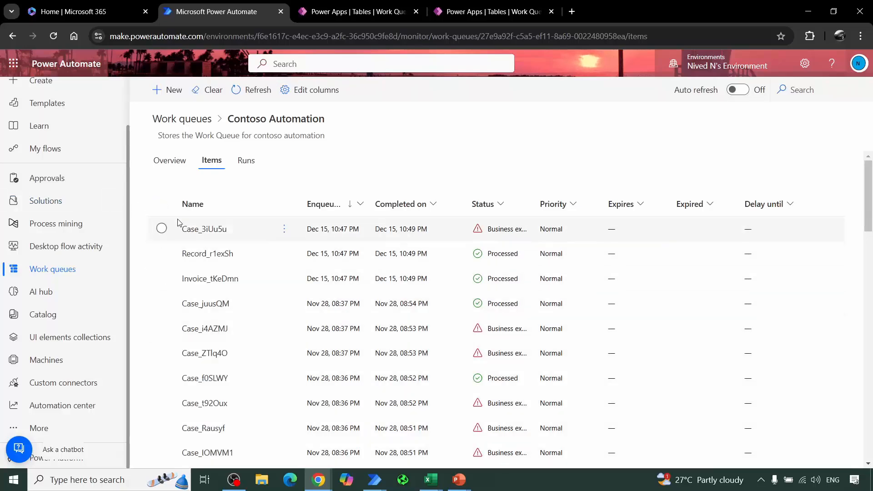
pyautogui.scroll(-5, 397, 345)
pyautogui.scroll(6, 326, 324)
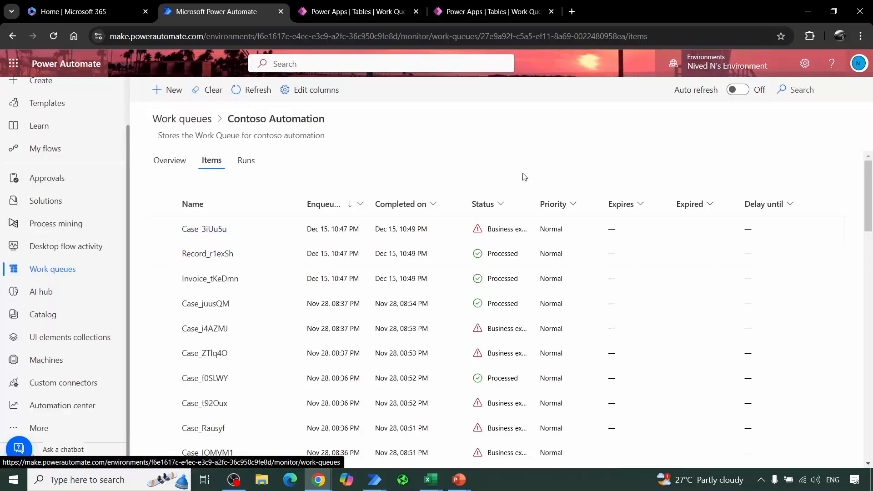
# Step: Start a new work queue item named Data and review its status and priority options, keeping Queued and Normal
pyautogui.click(177, 93)
pyautogui.click(711, 136)
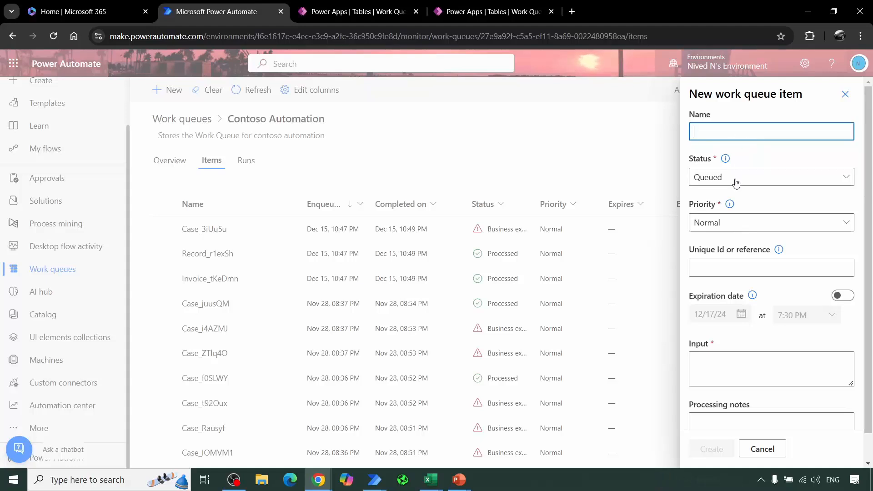
pyautogui.write('Data')
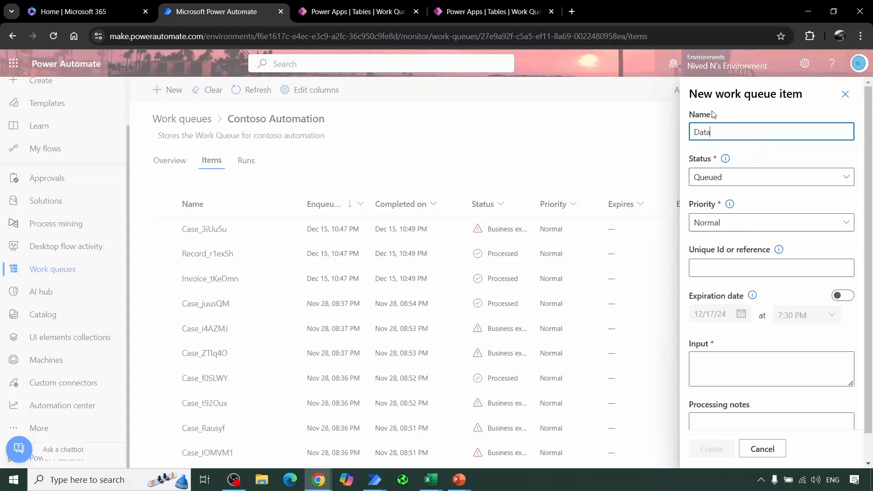
pyautogui.click(726, 178)
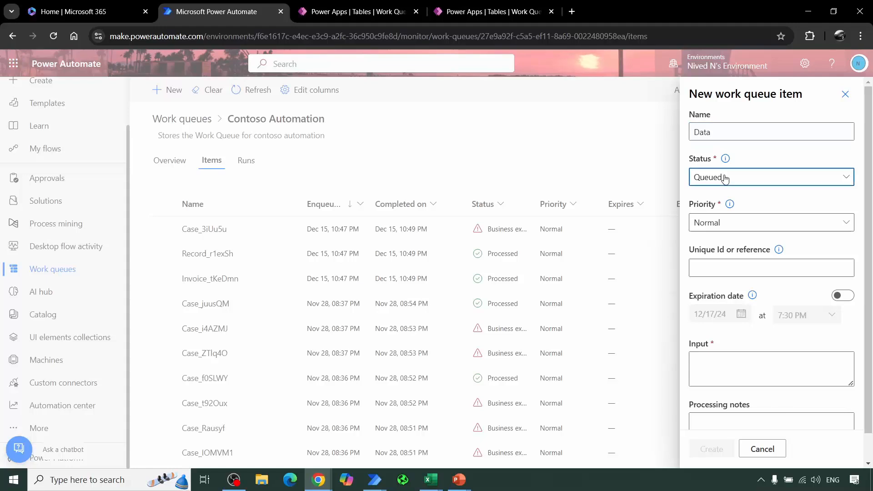
pyautogui.click(776, 157)
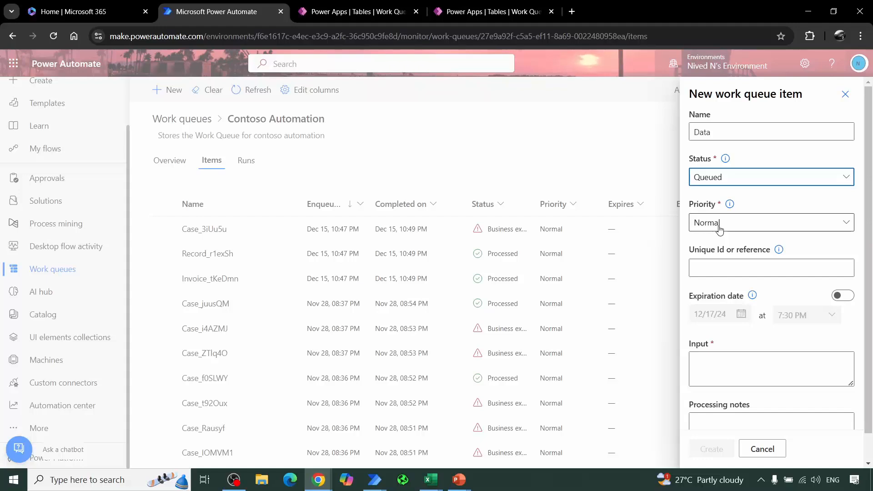
pyautogui.click(774, 226)
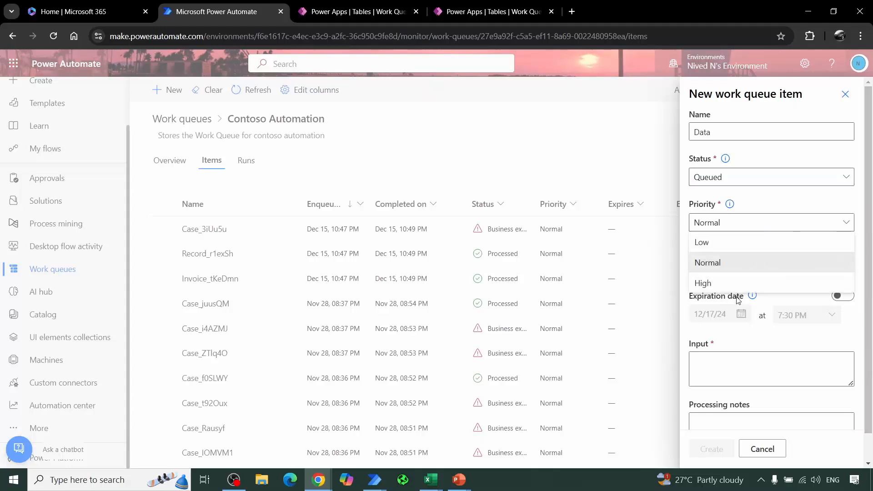
pyautogui.click(793, 210)
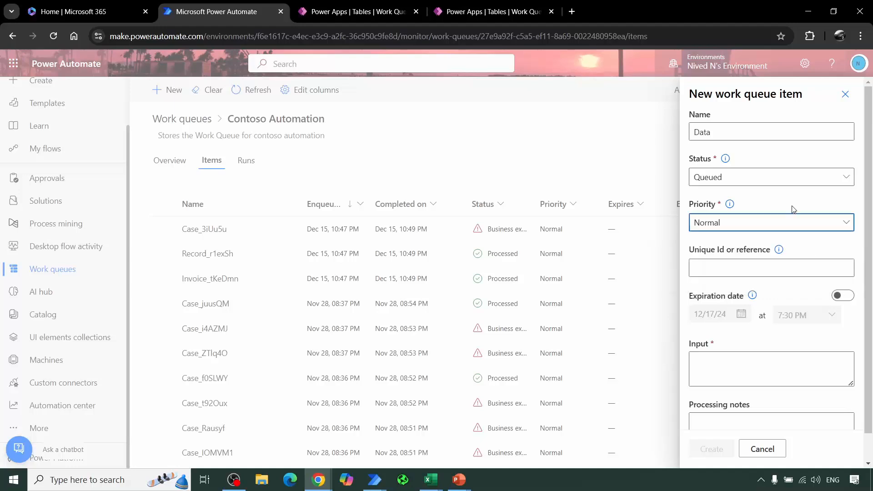
# Step: Inspect the new item's unique ID or reference field, and try its expiration date option, switching it back off
pyautogui.click(740, 267)
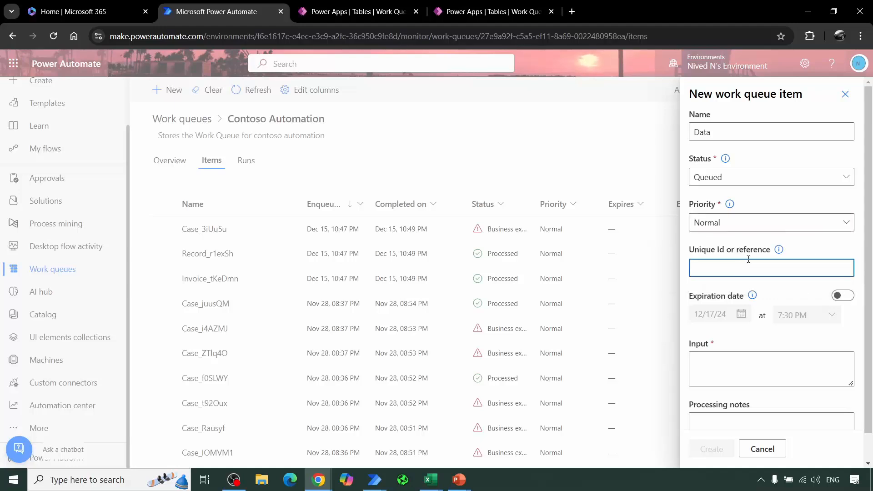
pyautogui.click(782, 257)
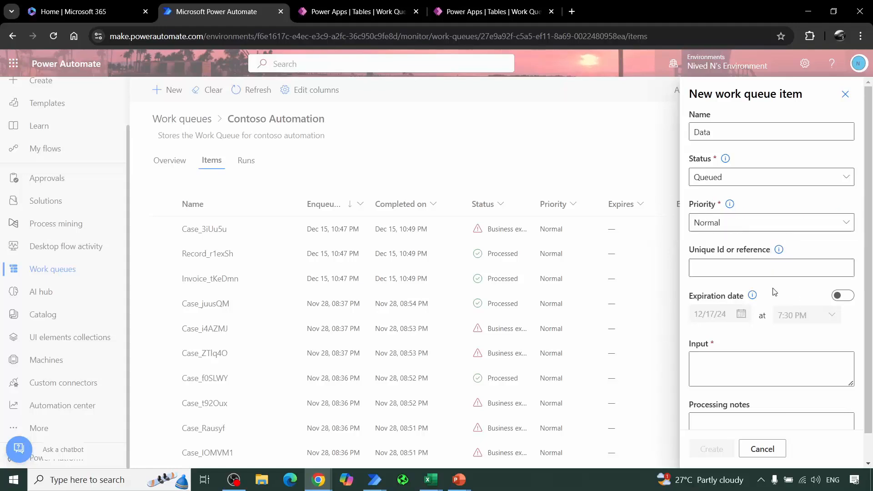
pyautogui.click(843, 296)
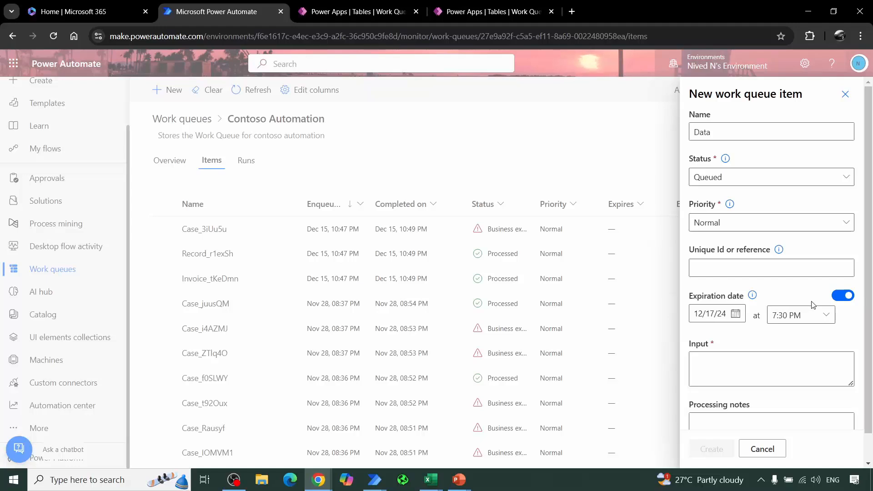
pyautogui.click(843, 296)
# Step: Inspect the new item's input and processing notes fields, and discard the form without creating the item
pyautogui.click(733, 374)
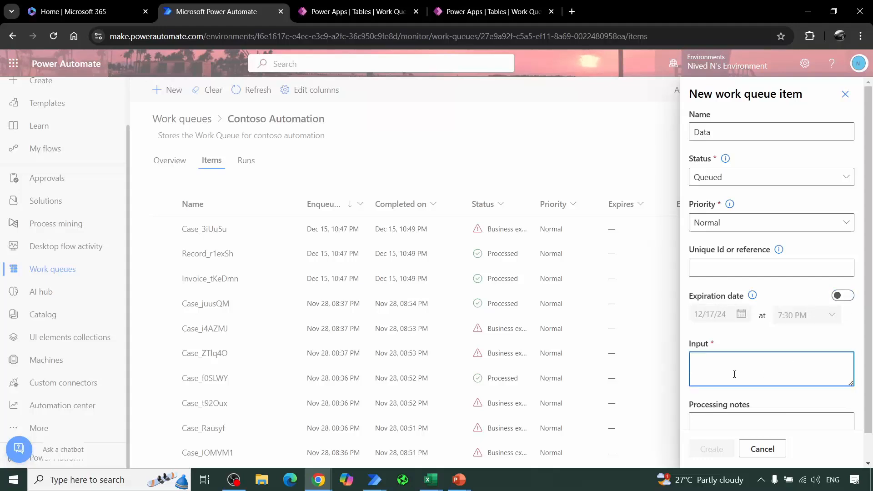
pyautogui.scroll(-1, 736, 375)
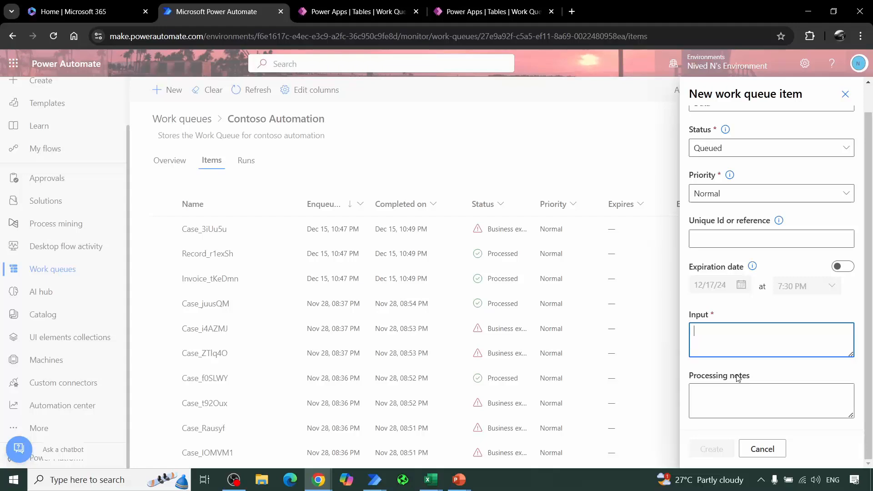
pyautogui.click(742, 410)
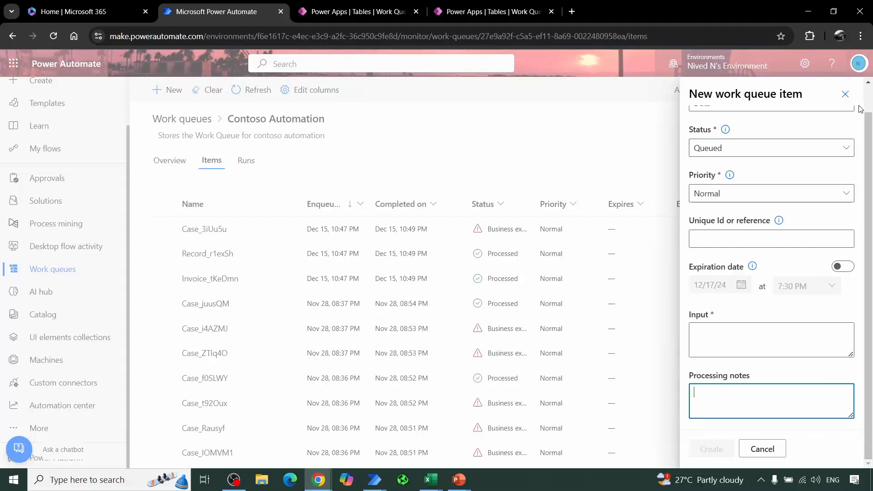
pyautogui.scroll(1, 857, 159)
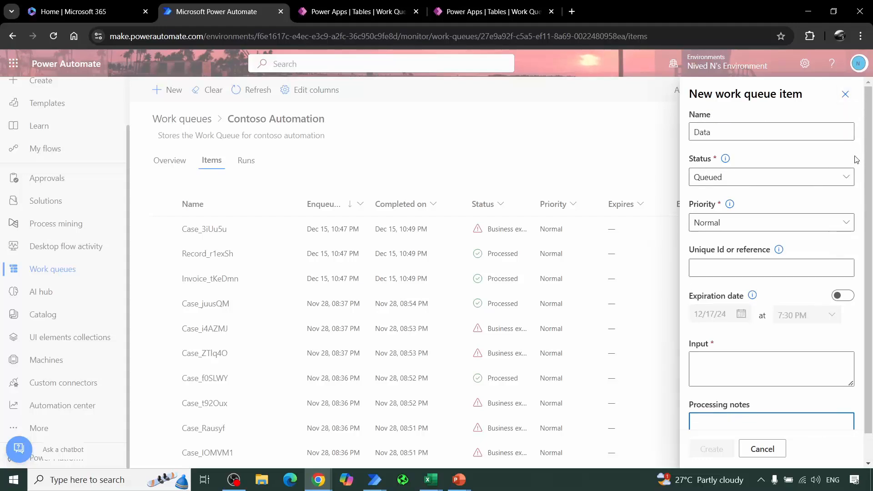
pyautogui.click(846, 96)
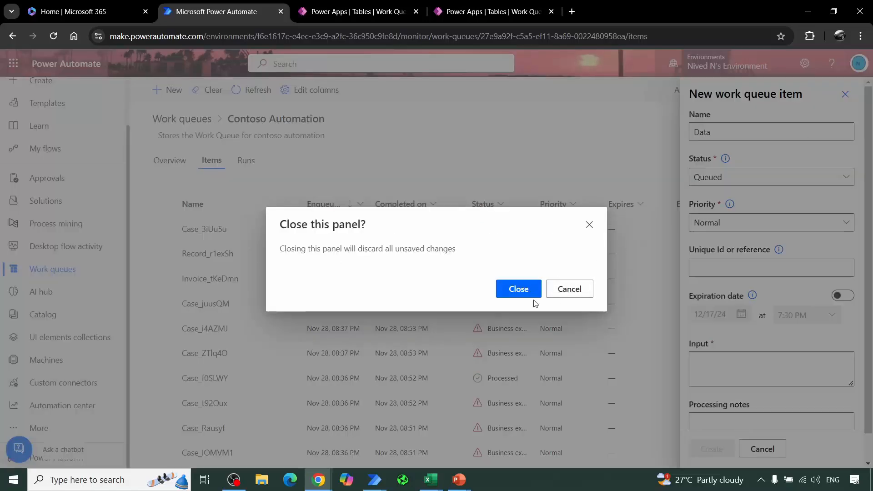
pyautogui.click(525, 289)
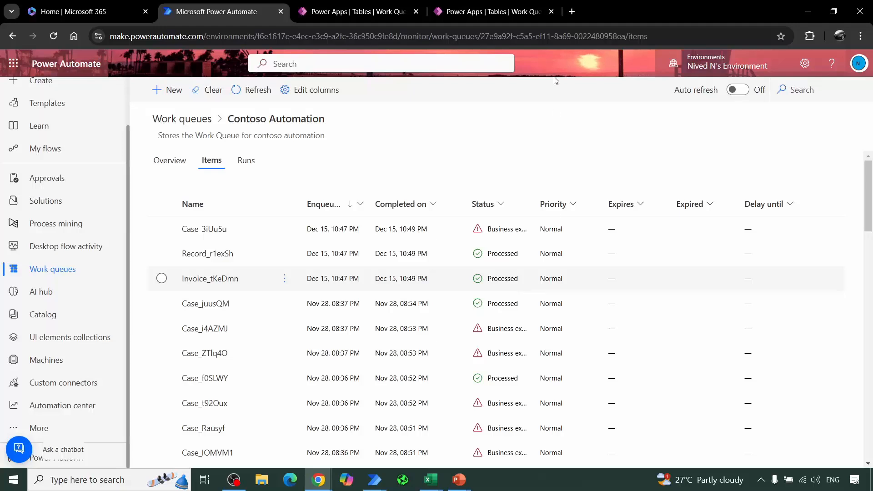
# Step: Open the Case_3iUu5u item for editing, read through its input data and processing notes, then cancel without saving and deselect it
pyautogui.click(162, 229)
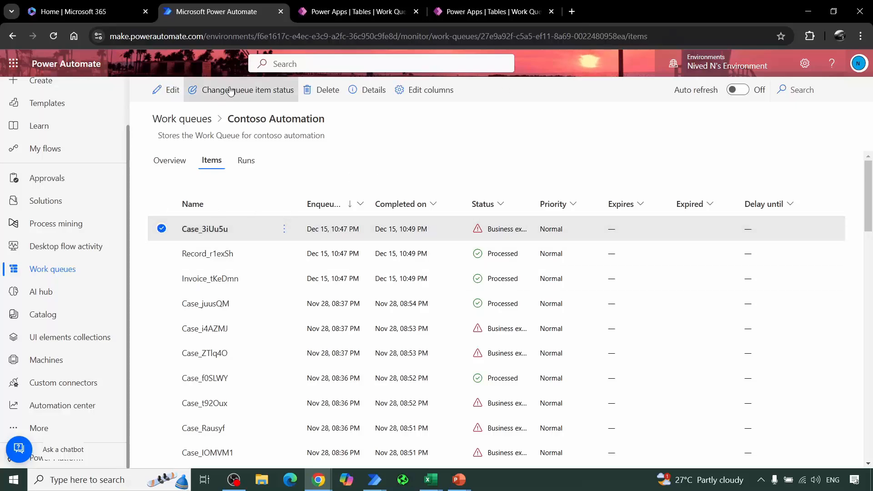
pyautogui.click(157, 90)
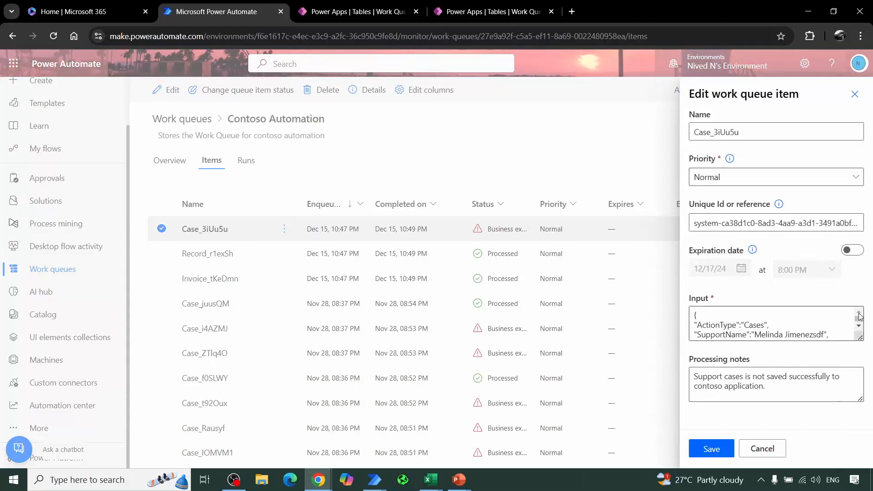
pyautogui.click(861, 319)
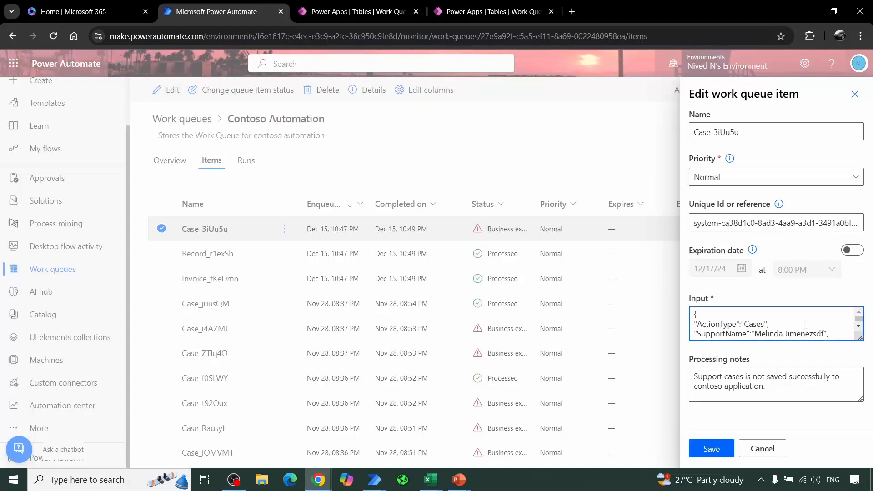
pyautogui.scroll(-3, 805, 326)
pyautogui.scroll(3, 805, 326)
pyautogui.scroll(-1, 767, 326)
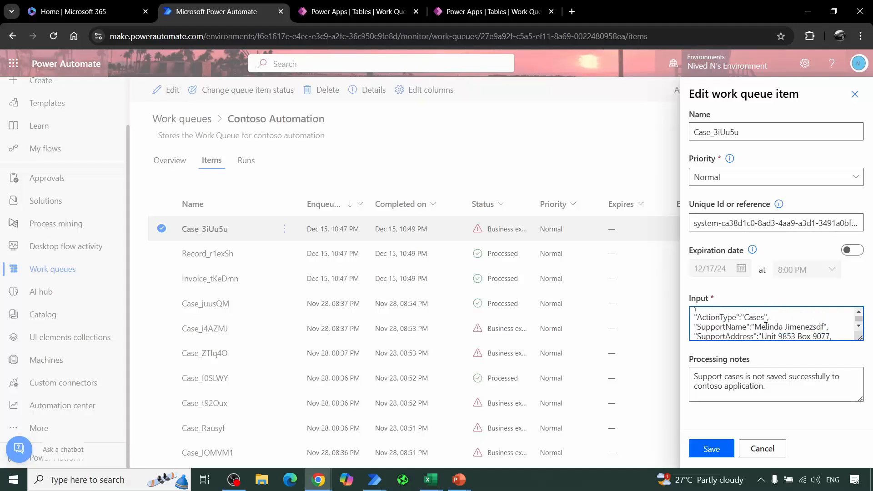
pyautogui.scroll(-2, 766, 327)
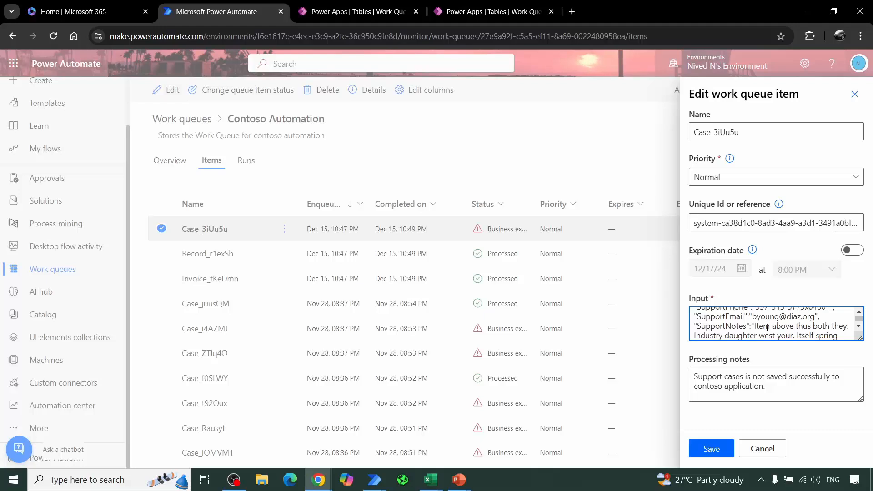
pyautogui.scroll(-2, 767, 328)
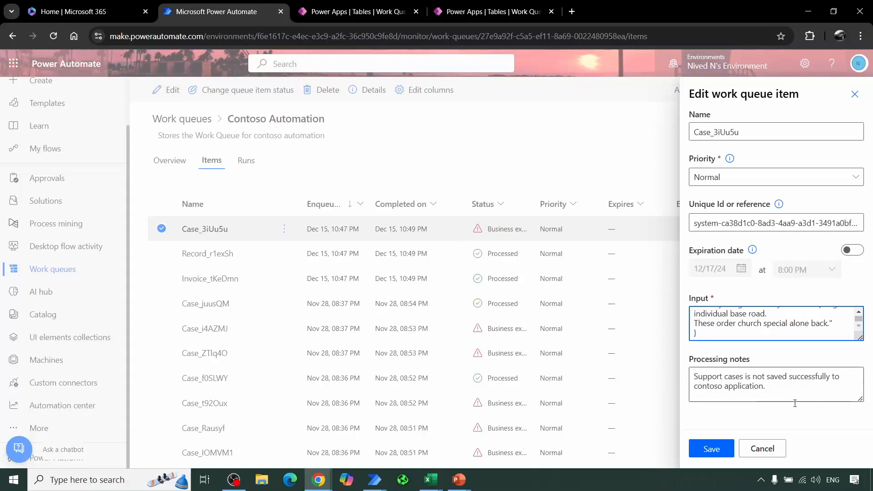
pyautogui.click(762, 449)
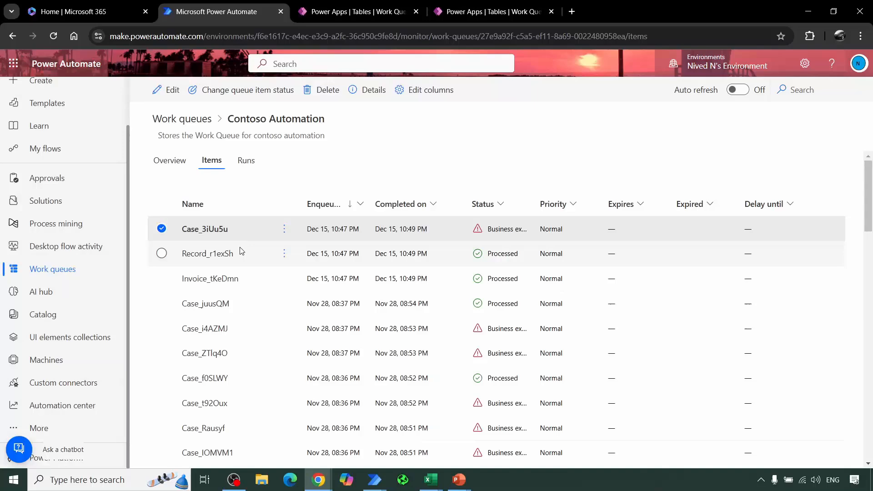
pyautogui.click(163, 228)
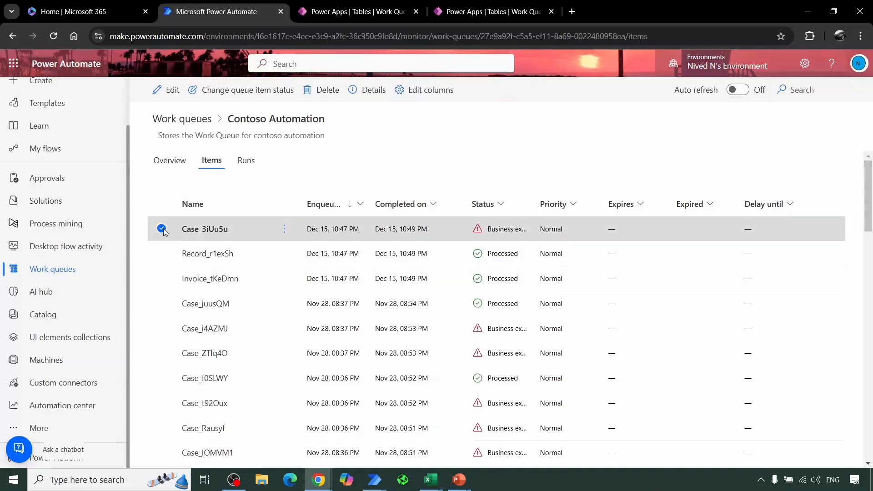
# Step: Open the Record_r1exSh item for editing, review its input and processing notes, then discard the form and deselect the item
pyautogui.click(162, 253)
pyautogui.click(172, 92)
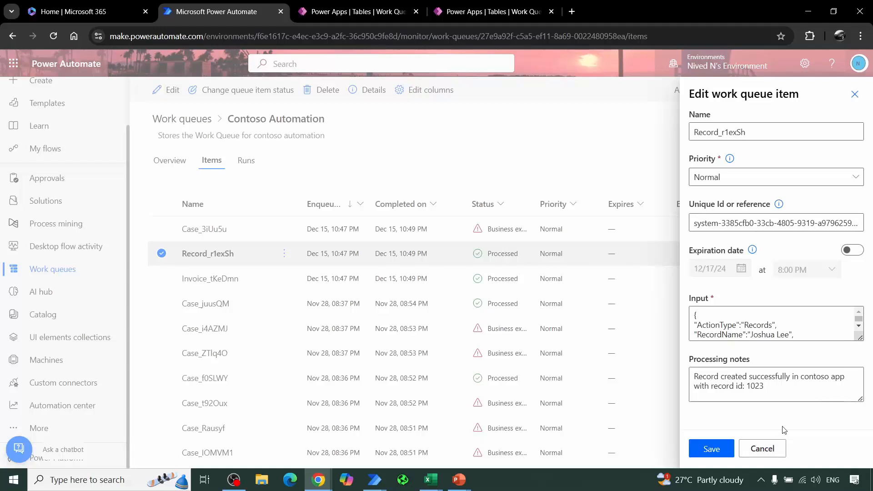
pyautogui.click(853, 92)
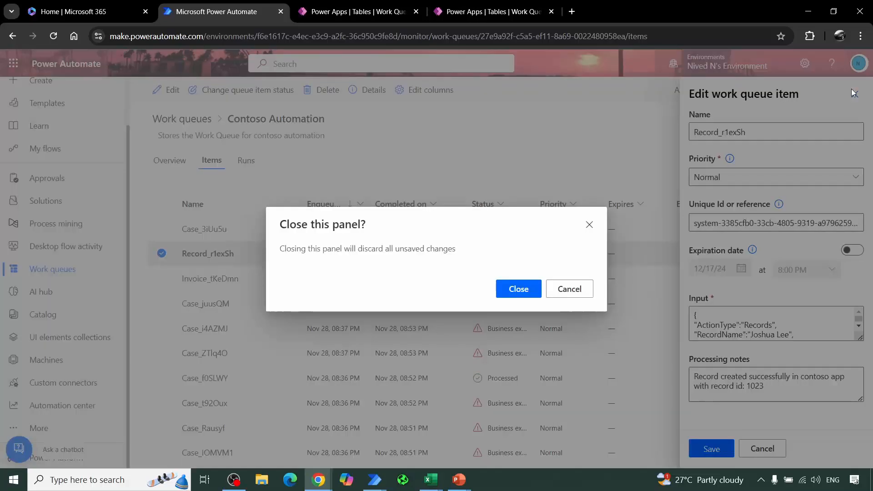
pyautogui.click(519, 289)
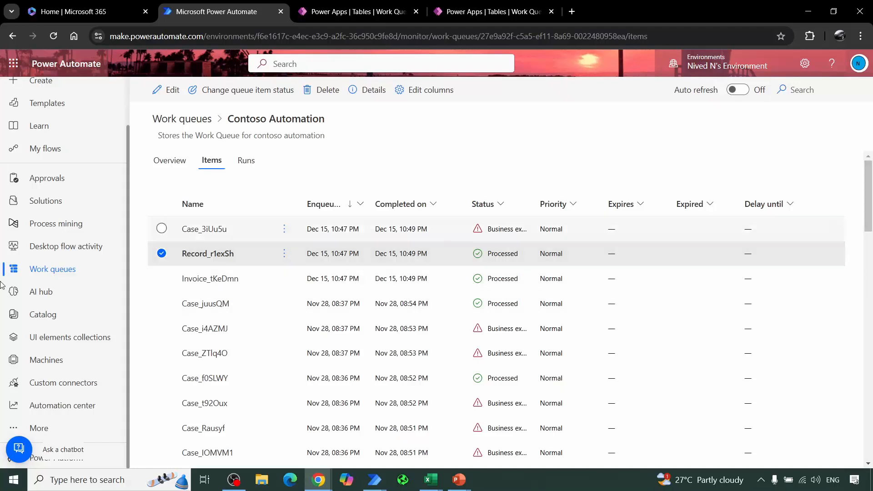
pyautogui.click(162, 254)
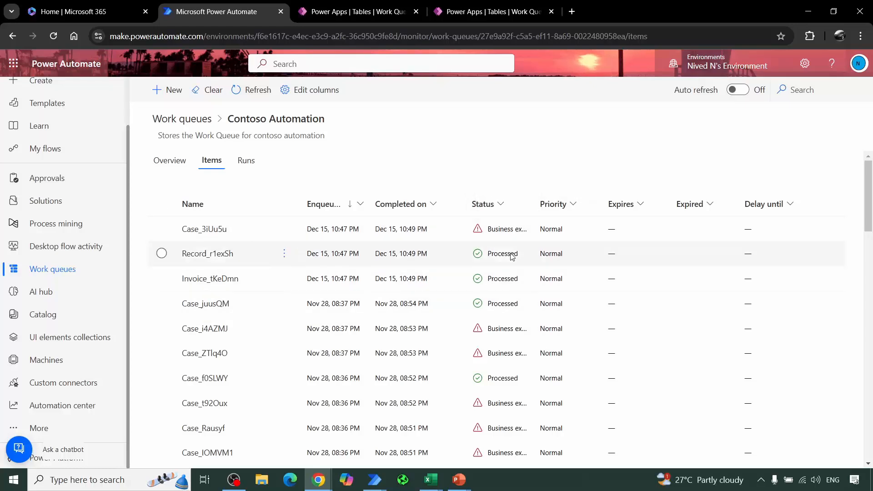
# Step: Review the Contoso Automation queue's overview down to its work queue items by status, examining the Queued status
pyautogui.click(182, 163)
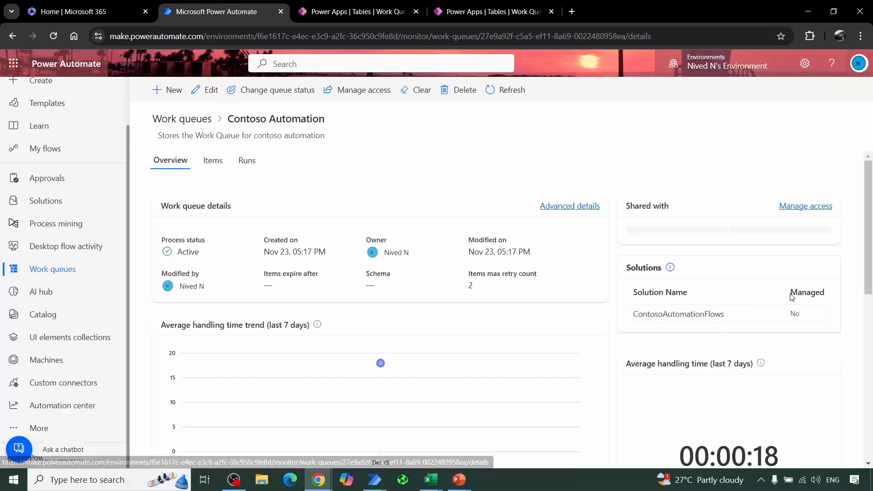
pyautogui.scroll(-8, 790, 296)
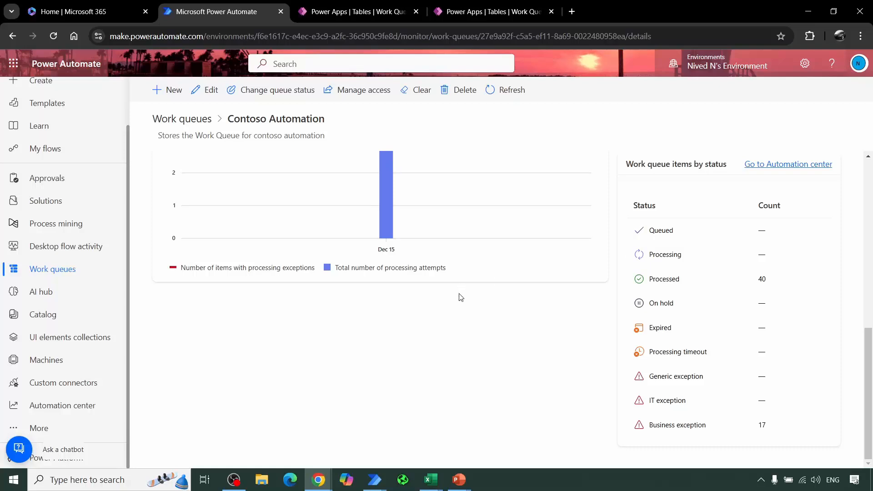
pyautogui.moveTo(673, 231); pyautogui.dragTo(633, 234)
pyautogui.scroll(10, 400, 195)
# Step: Start a new work queue item named ABC, review its initial status options, and discard the form without creating the item
pyautogui.click(204, 159)
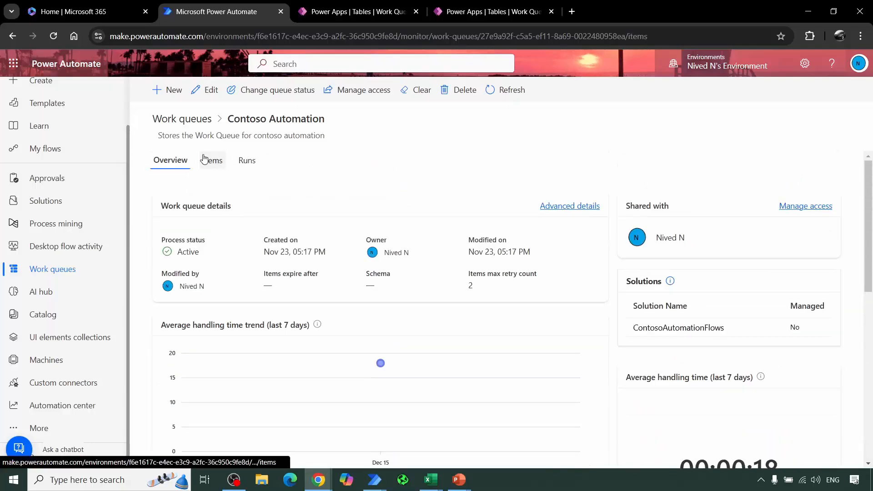
pyautogui.click(178, 96)
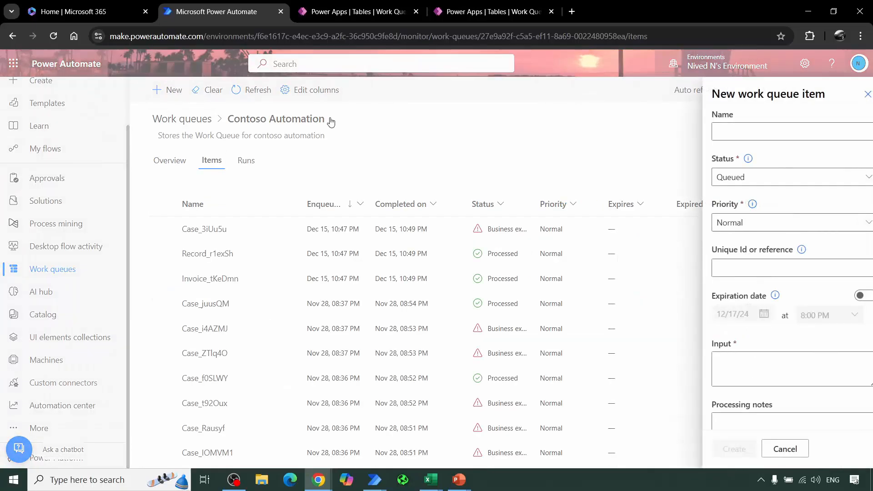
pyautogui.click(723, 131)
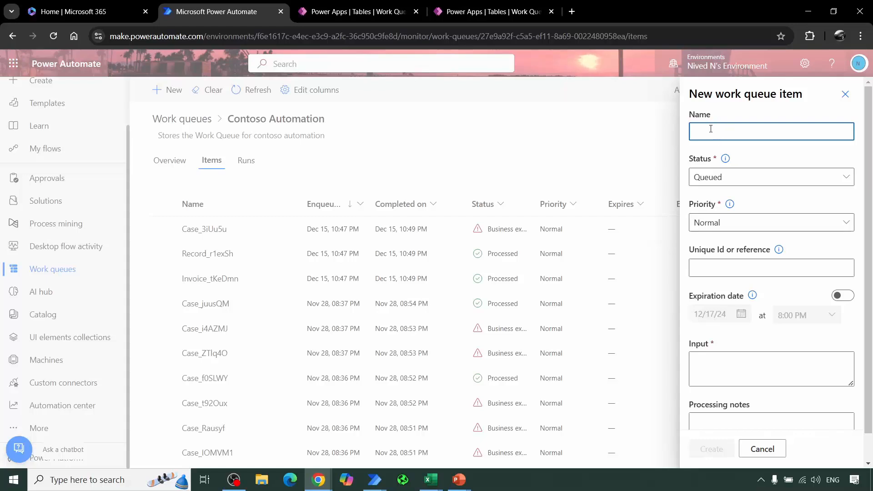
pyautogui.write('ABC')
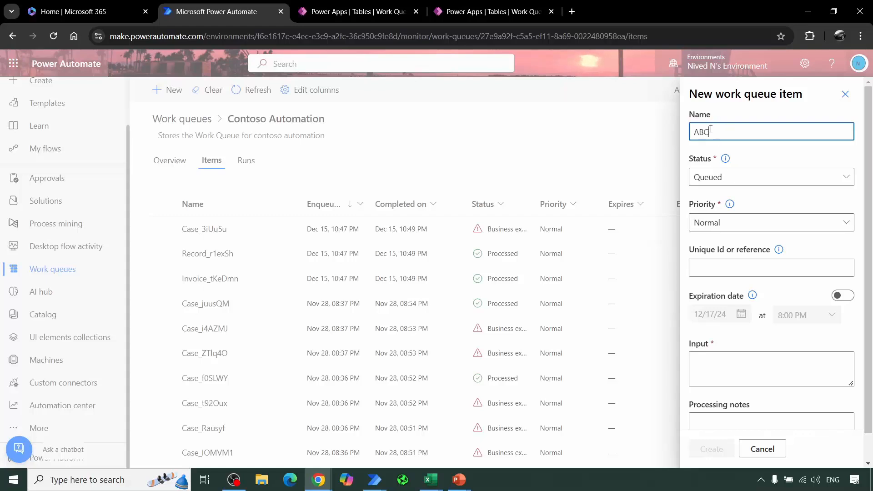
pyautogui.click(727, 182)
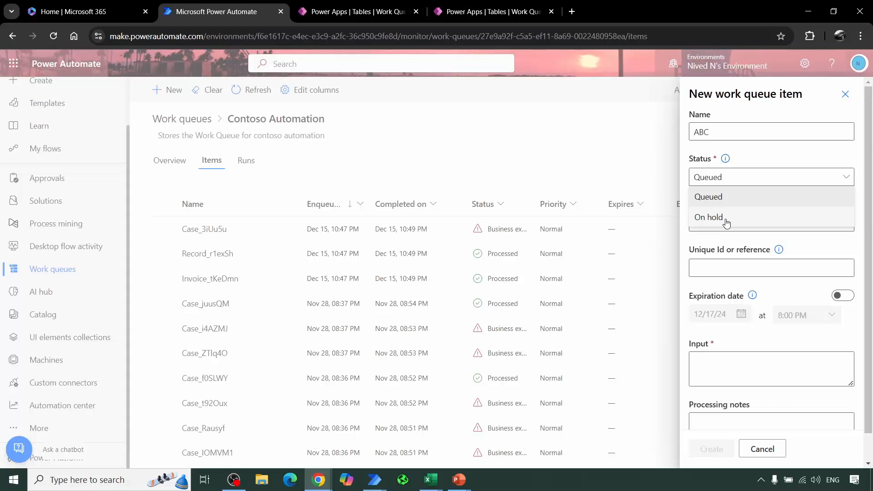
pyautogui.click(788, 157)
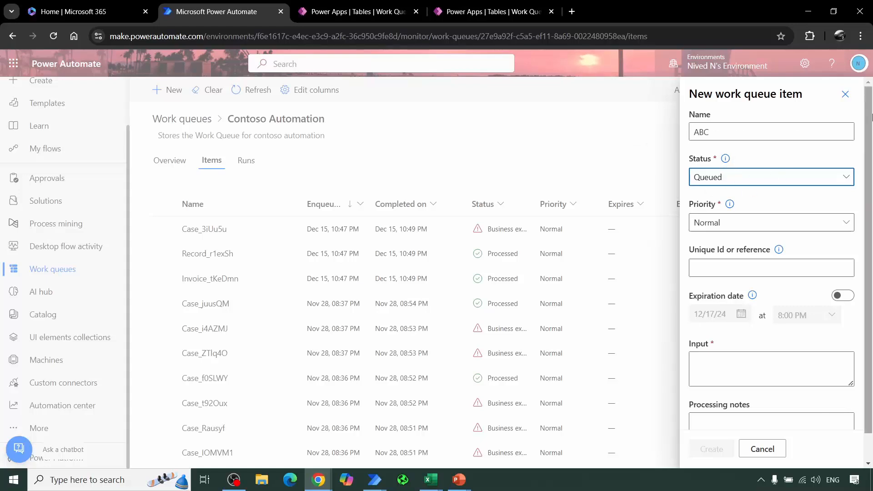
pyautogui.click(845, 94)
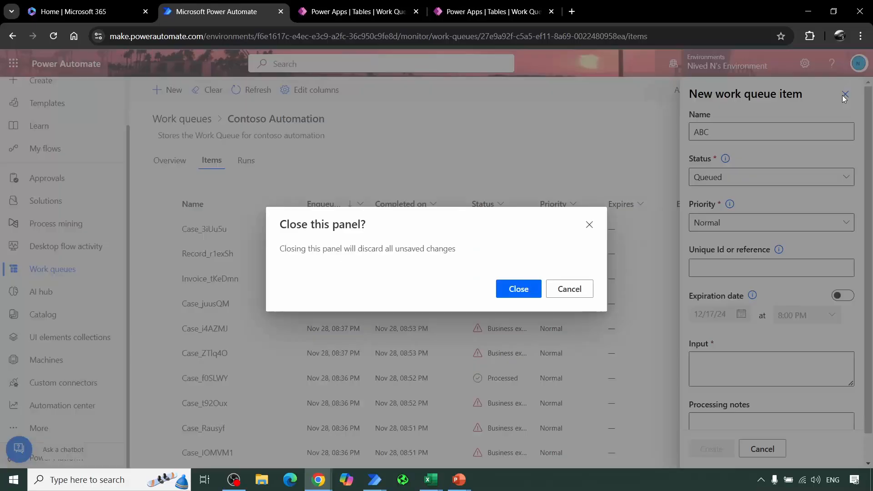
pyautogui.click(505, 291)
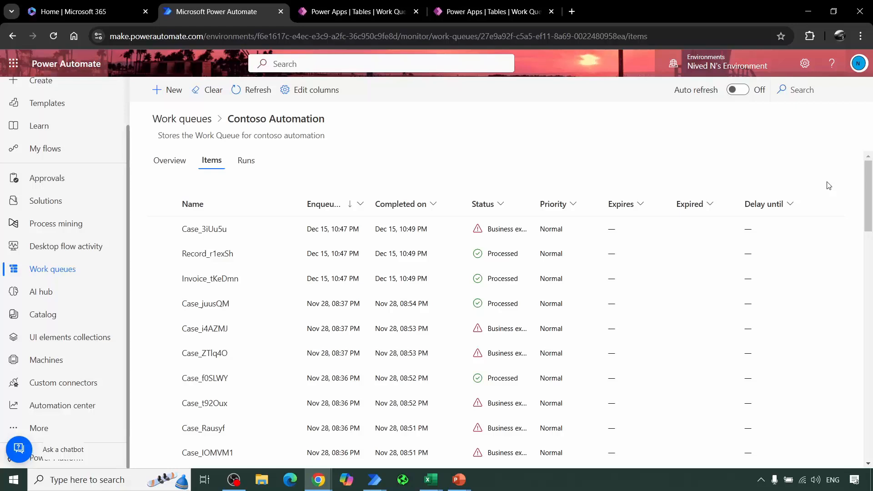
# Step: Examine the queue overview's items by status, covering the Processing, Processed, On hold, Expired, timeout and exception statuses
pyautogui.click(164, 161)
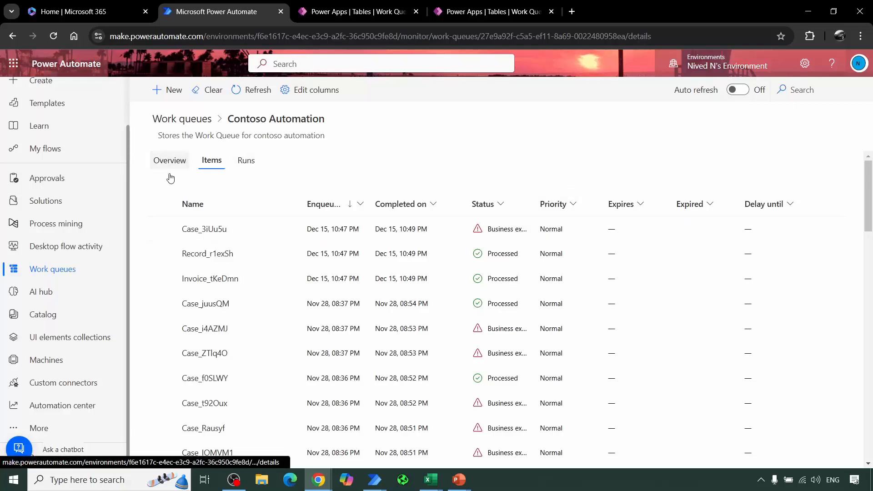
pyautogui.scroll(-4, 767, 356)
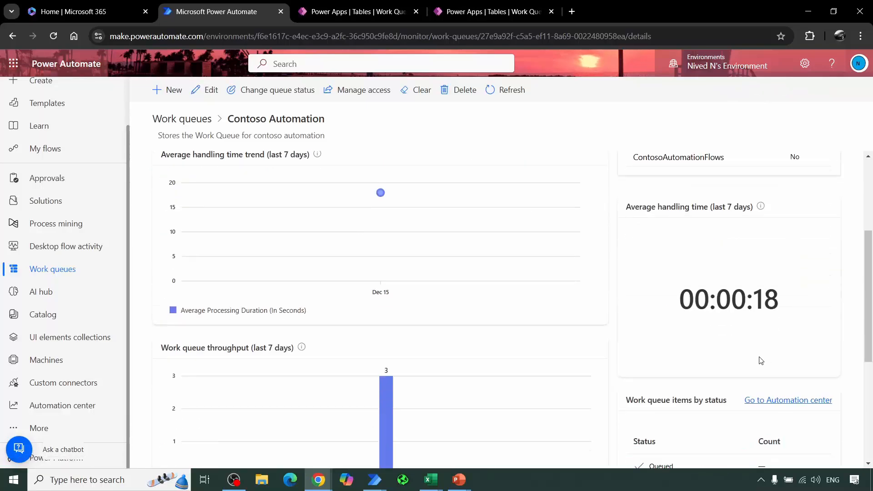
pyautogui.moveTo(869, 331); pyautogui.dragTo(869, 372)
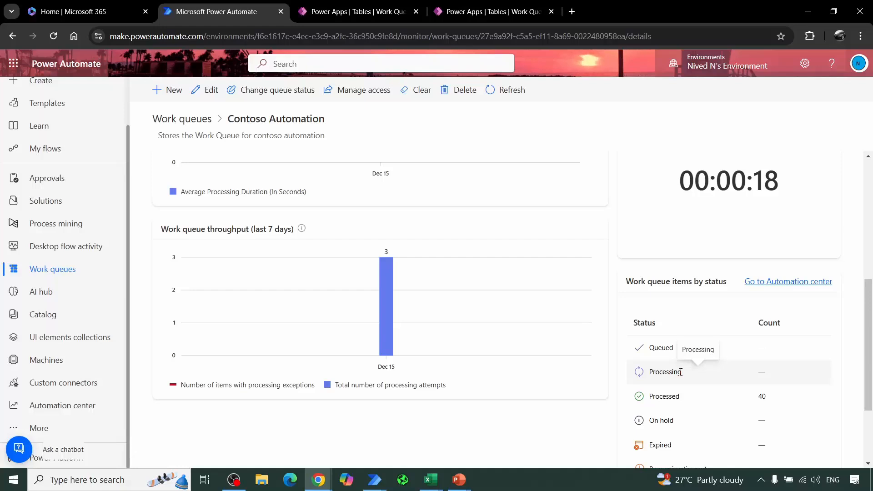
pyautogui.moveTo(681, 372); pyautogui.dragTo(651, 373)
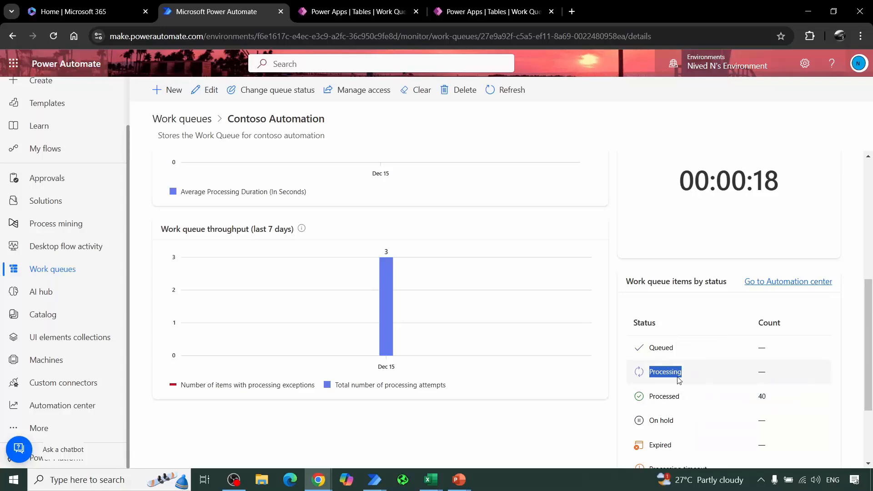
pyautogui.scroll(-3, 679, 380)
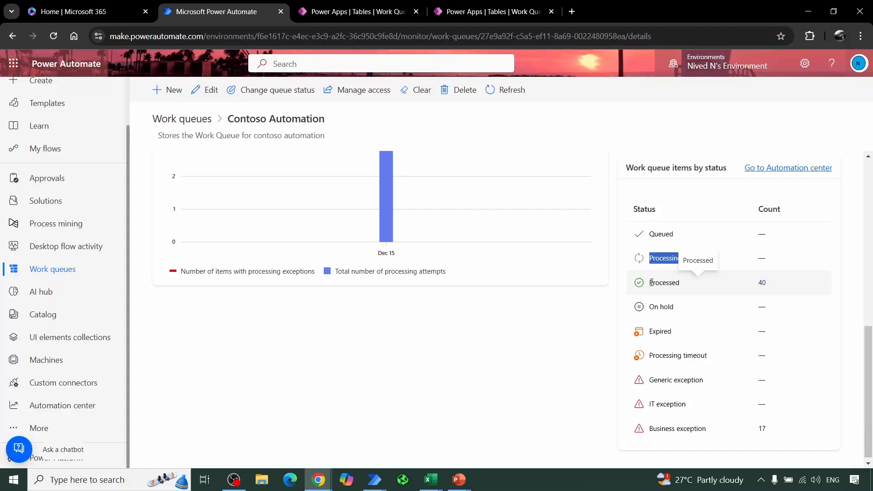
pyautogui.moveTo(648, 309); pyautogui.dragTo(683, 312)
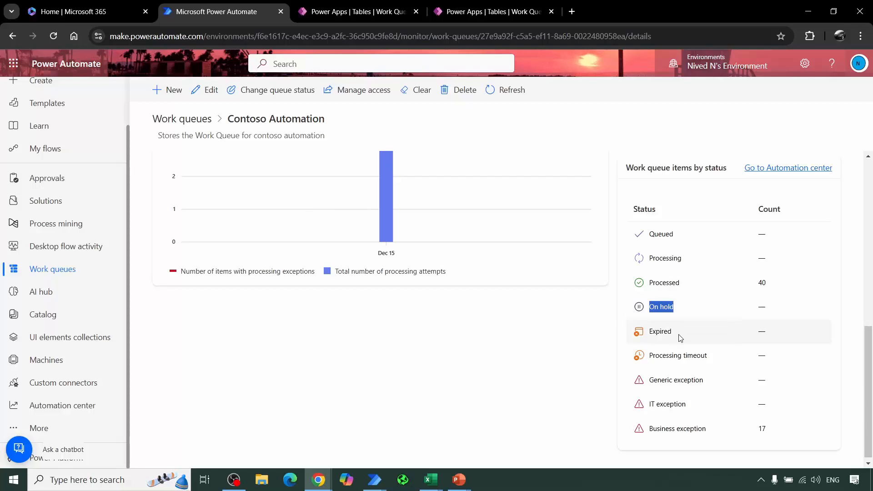
pyautogui.doubleClick(647, 335)
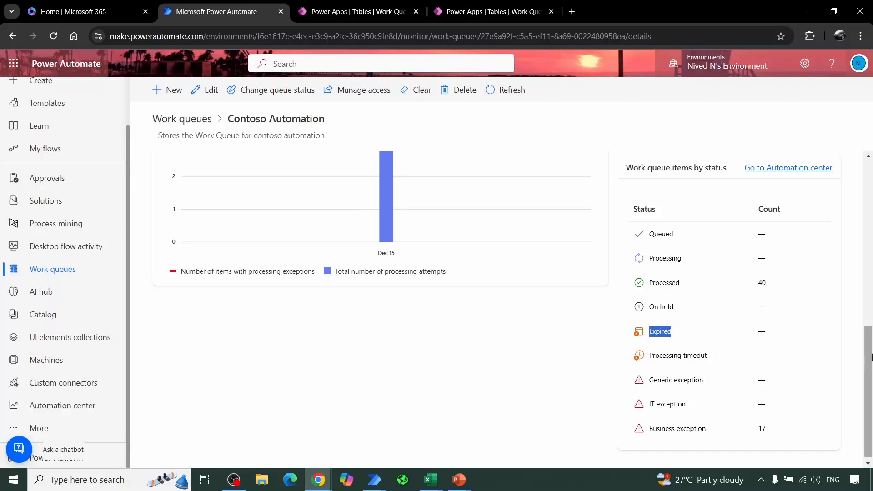
pyautogui.scroll(10, 866, 379)
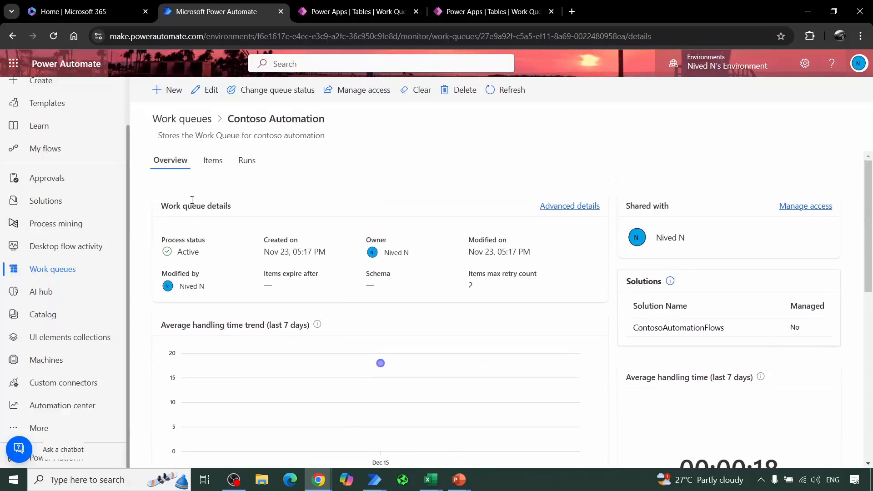
# Step: Inspect which statuses the Case_3iUu5u item can be changed to, then cancel without changing it and deselect the item
pyautogui.click(218, 161)
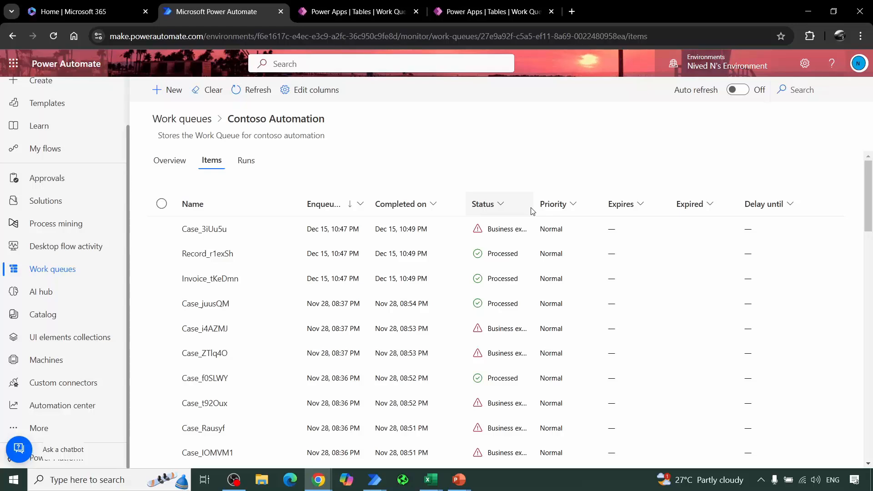
pyautogui.click(162, 229)
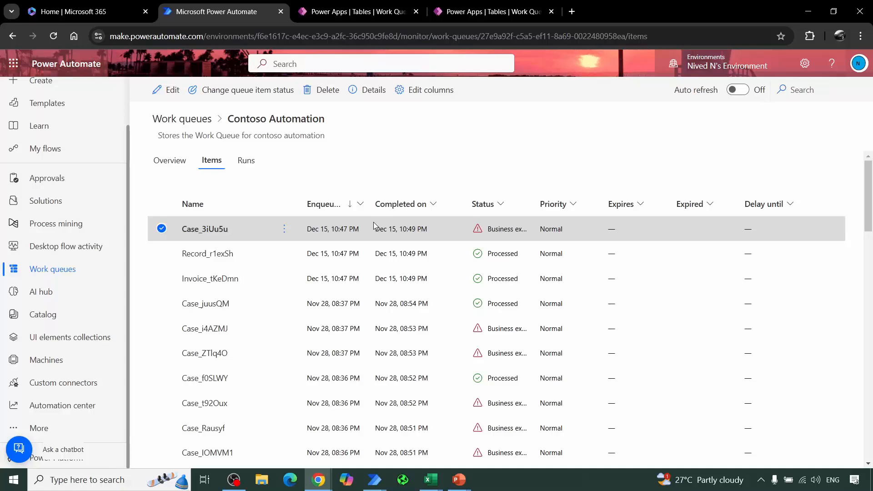
pyautogui.click(202, 94)
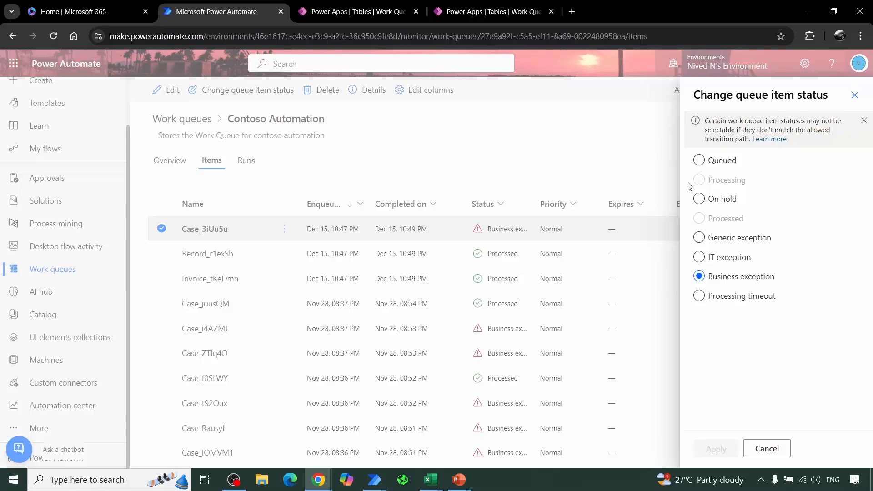
pyautogui.click(767, 448)
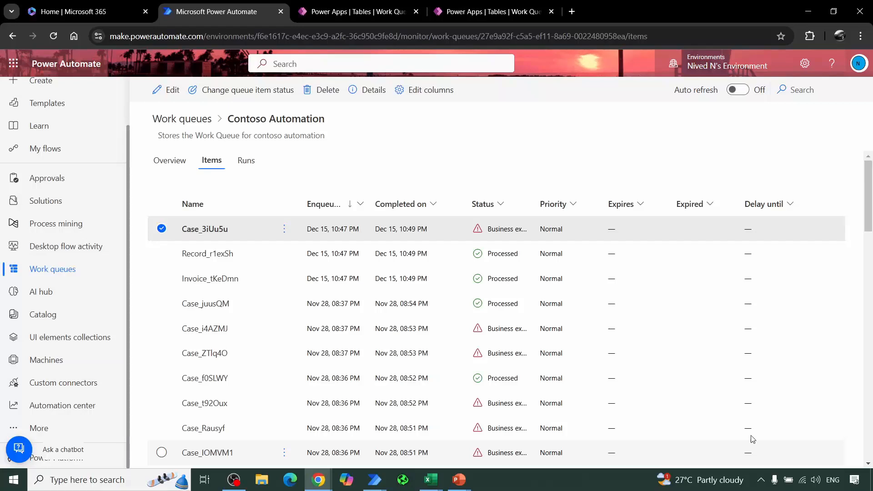
pyautogui.click(159, 234)
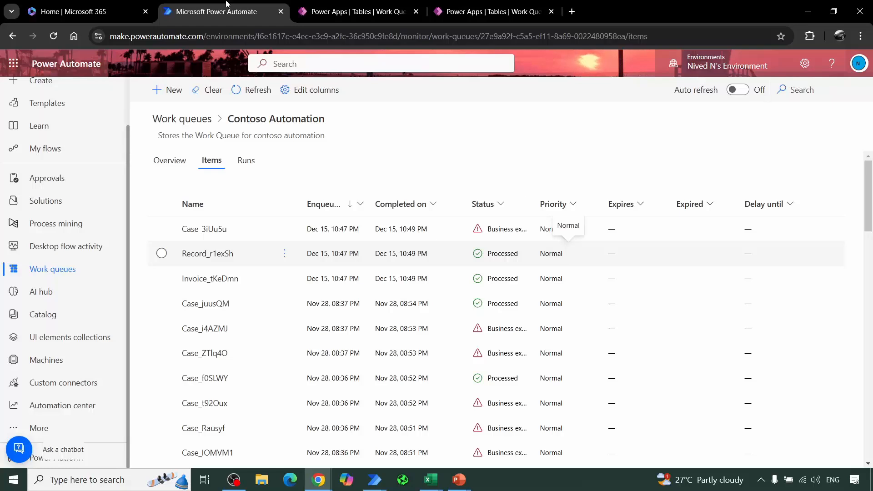
# Step: Switch to the QueueTestFlow designer in Power Automate desktop and expand the Work queues actions
pyautogui.moveTo(372, 485)
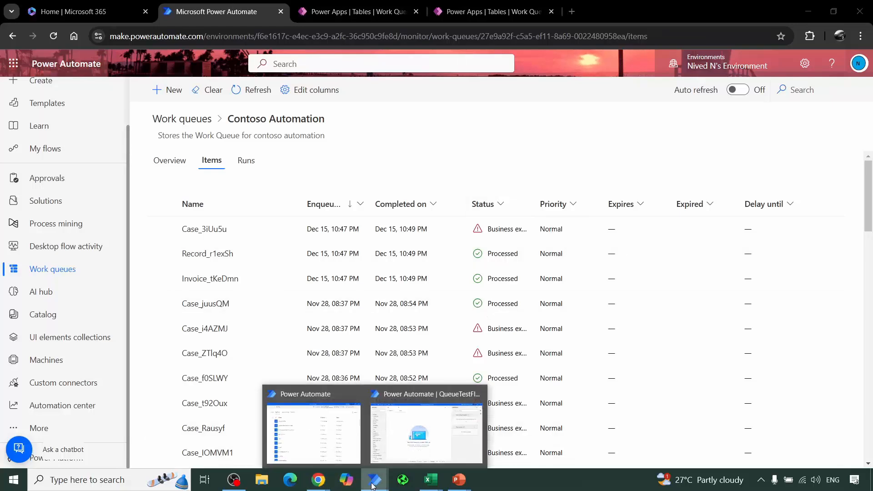
pyautogui.click(451, 437)
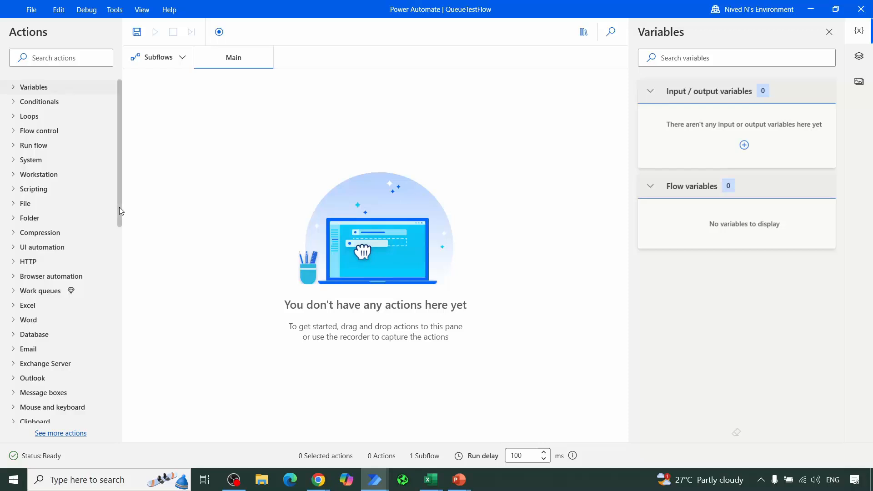
pyautogui.moveTo(119, 206); pyautogui.dragTo(126, 176)
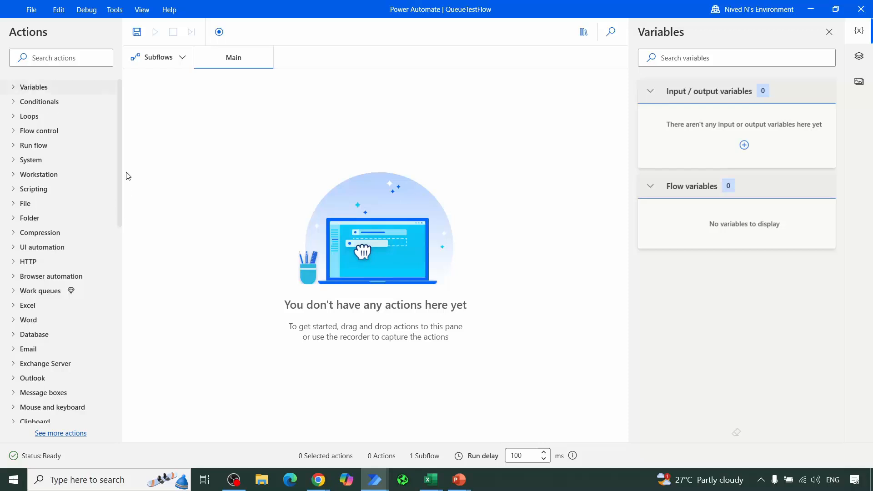
pyautogui.click(14, 294)
pyautogui.scroll(-2, 64, 277)
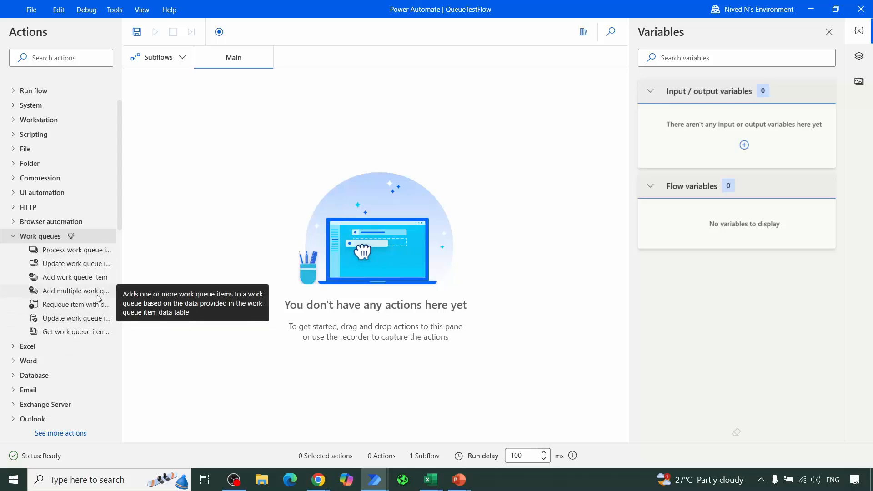
# Step: Insert the Add work queue item action into the Main subflow and review the selectable work queues without choosing one
pyautogui.click(58, 282)
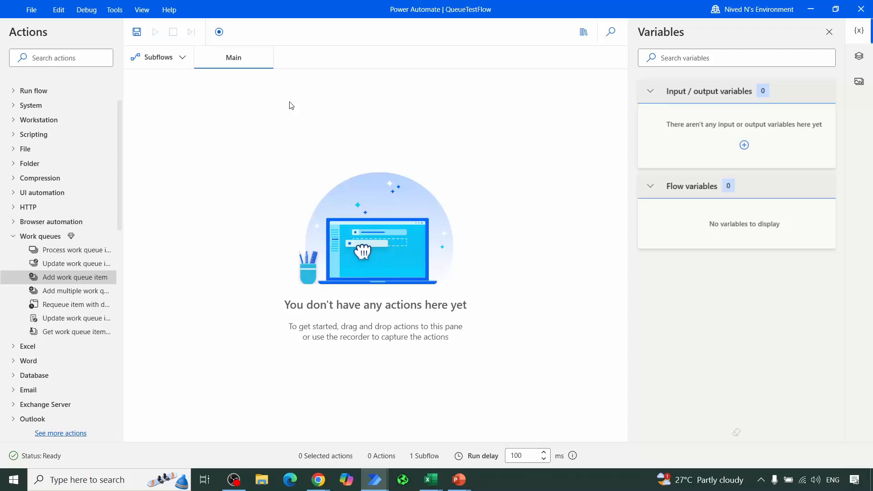
pyautogui.moveTo(68, 278); pyautogui.dragTo(291, 106)
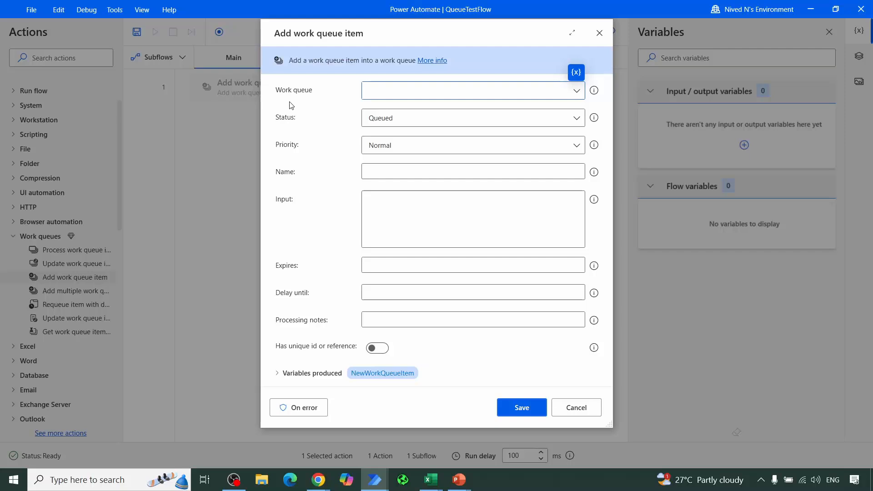
pyautogui.click(577, 93)
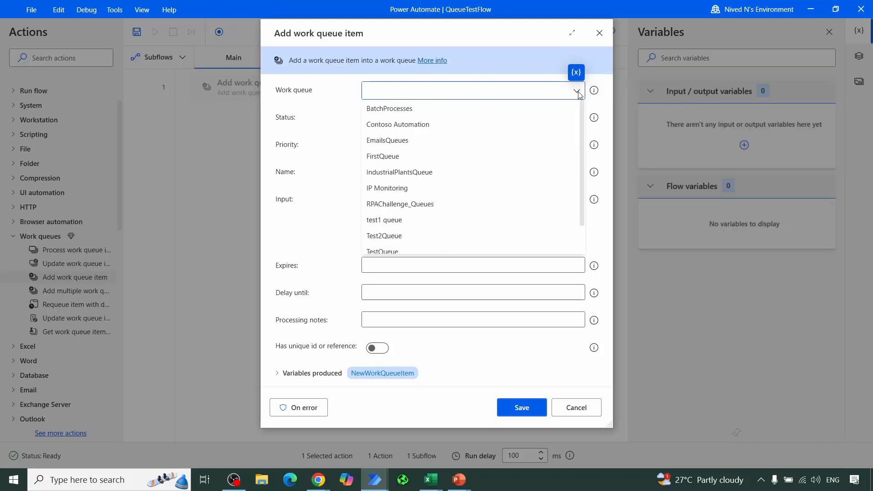
pyautogui.click(317, 92)
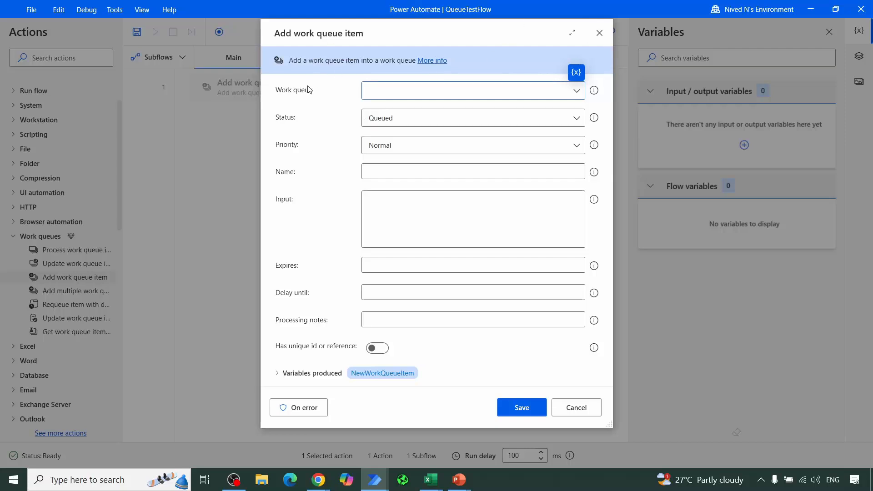
# Step: Set the Add work queue item action to the Contoso Automation work queue with Queued status and Normal priority
pyautogui.click(577, 91)
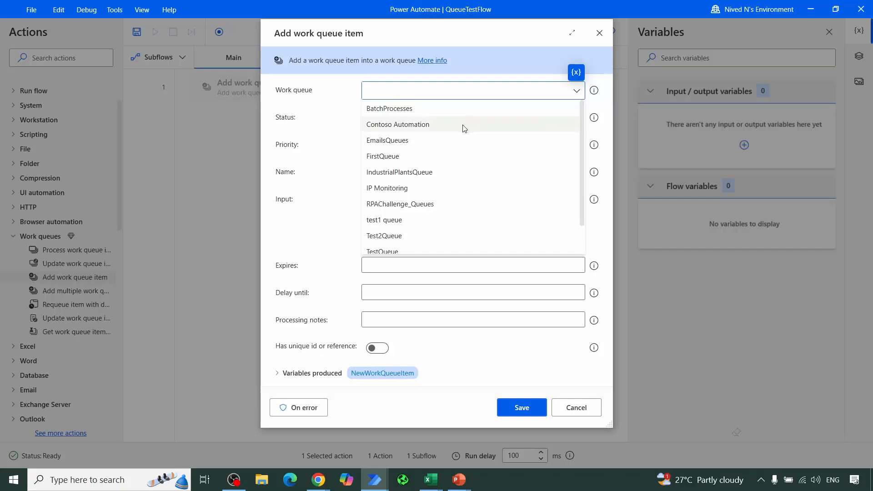
pyautogui.click(464, 128)
pyautogui.click(388, 122)
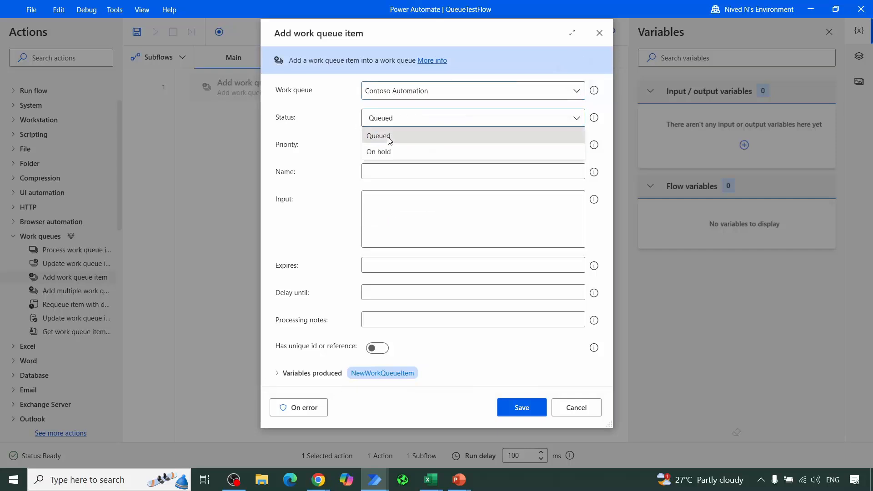
pyautogui.click(386, 137)
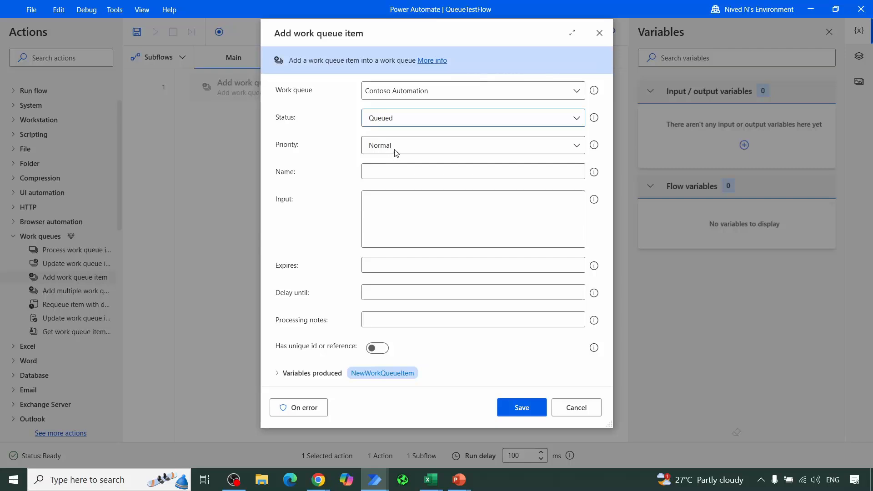
pyautogui.click(396, 150)
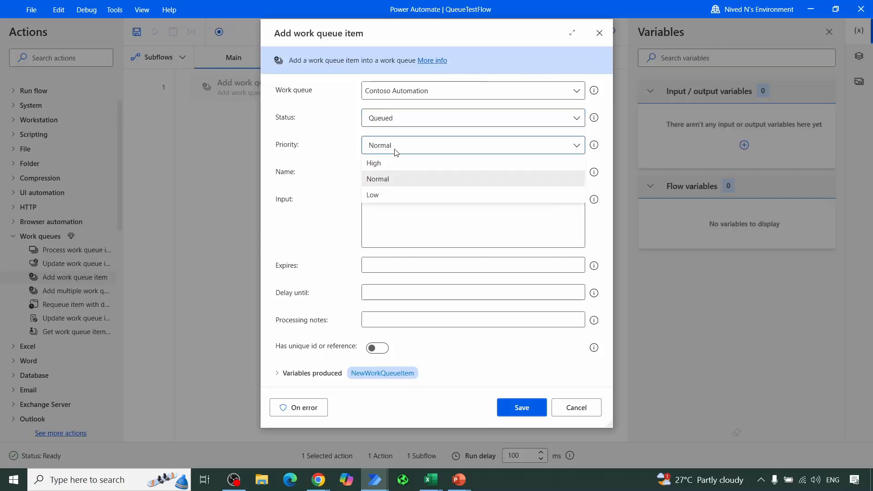
pyautogui.click(343, 157)
# Step: Name the work queue item Data and enter "this is sample queue item" as its input
pyautogui.click(381, 174)
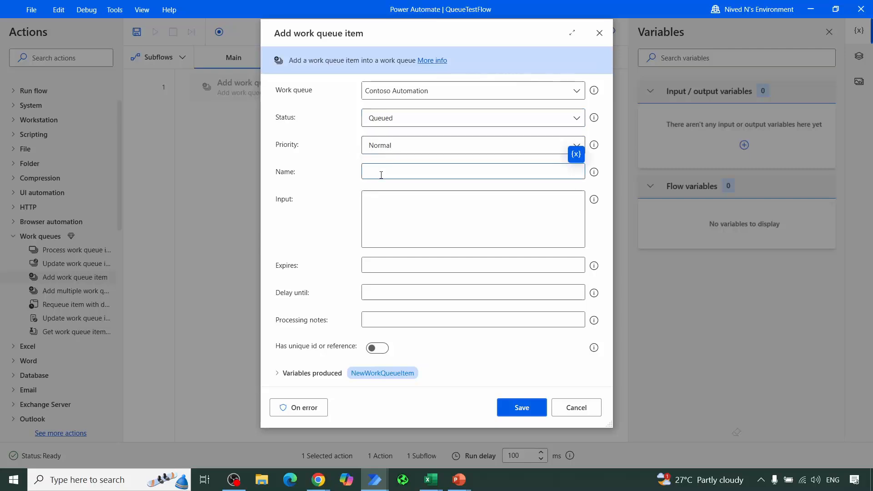
pyautogui.write('Data')
pyautogui.click(372, 204)
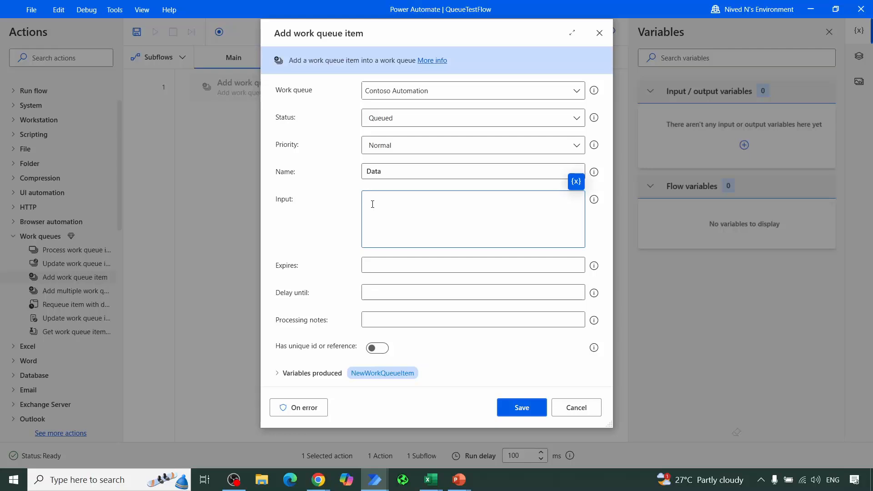
pyautogui.write('his is ')
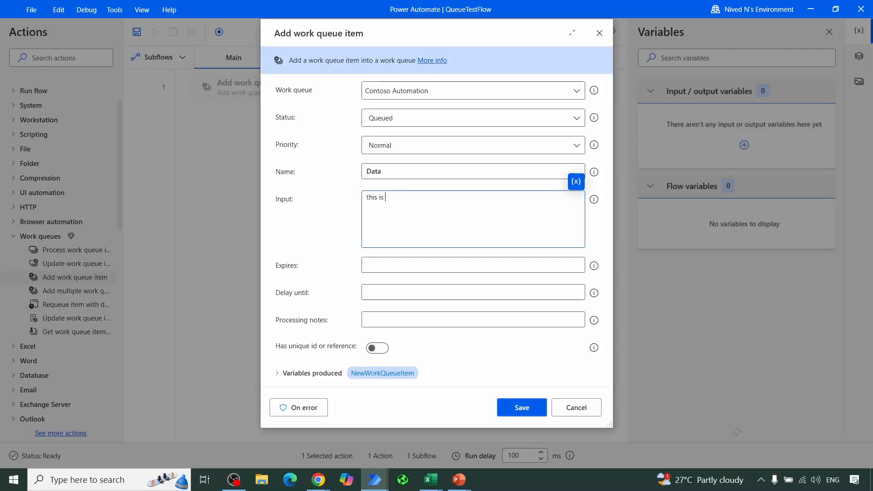
pyautogui.write('pa')
pyautogui.press('BackSpace')
pyautogui.press('BackSpace')
pyautogui.write('sample')
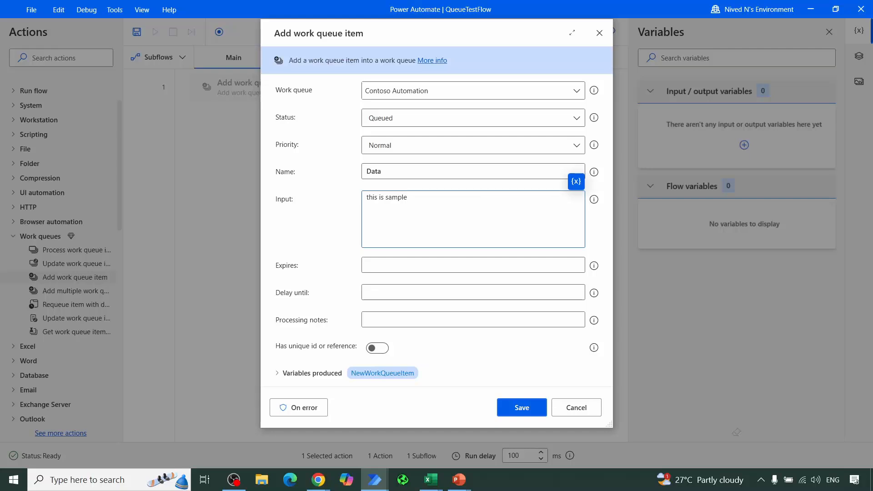
pyautogui.write('queue item')
# Step: Leave the expiry, delay and processing notes blank and turn on the unique id or reference option
pyautogui.click(367, 266)
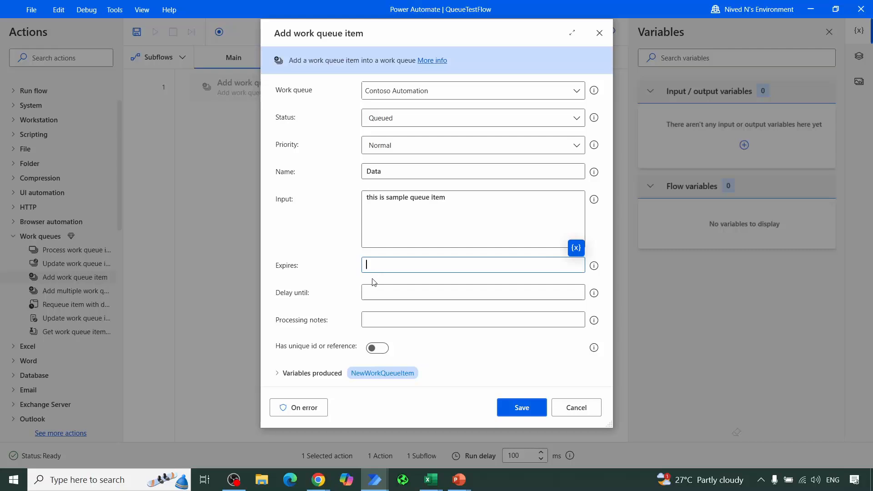
pyautogui.click(371, 291)
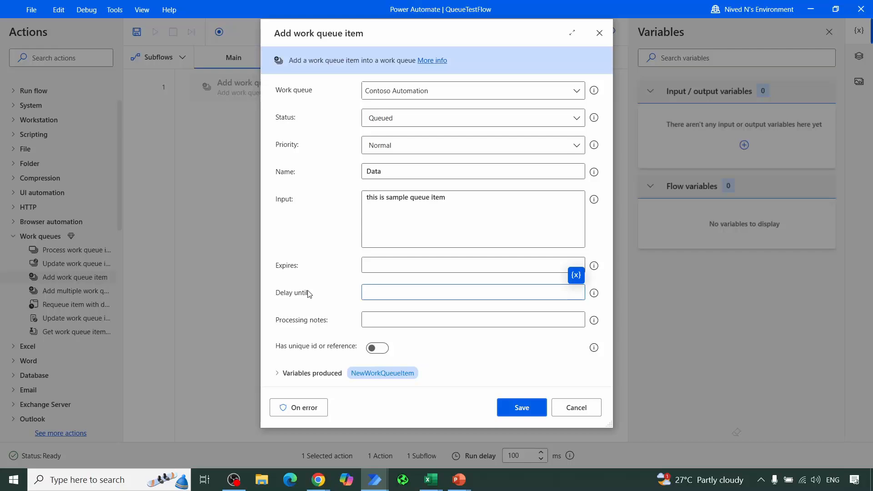
pyautogui.click(390, 321)
pyautogui.click(377, 349)
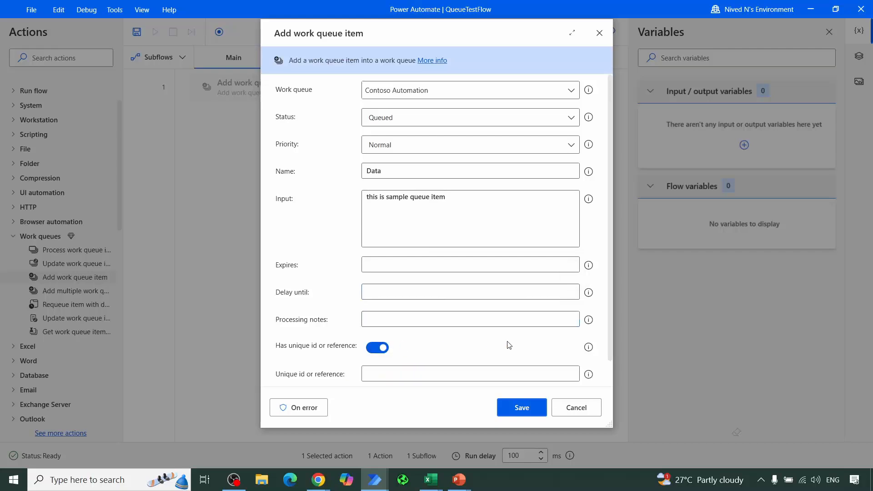
# Step: Review the NewWorkQueueItem variable that the action produces and save the Add work queue item action
pyautogui.scroll(-1, 507, 344)
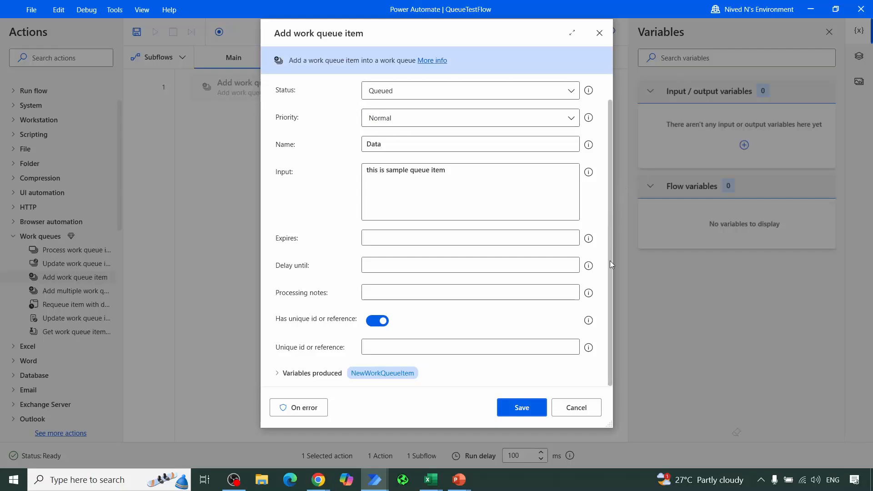
pyautogui.click(277, 373)
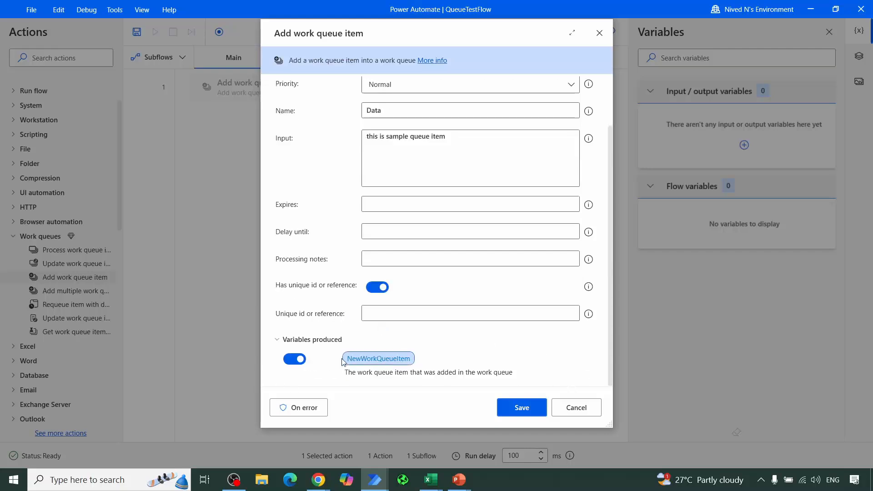
pyautogui.scroll(3, 409, 189)
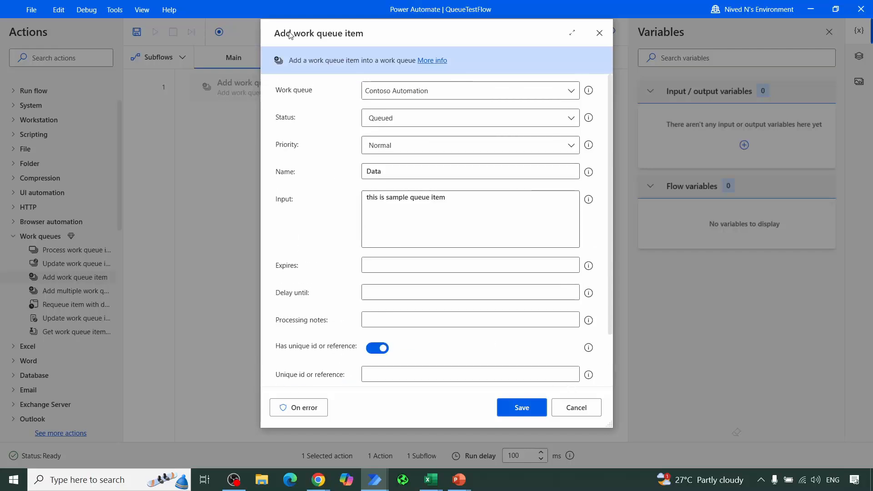
pyautogui.scroll(-3, 406, 247)
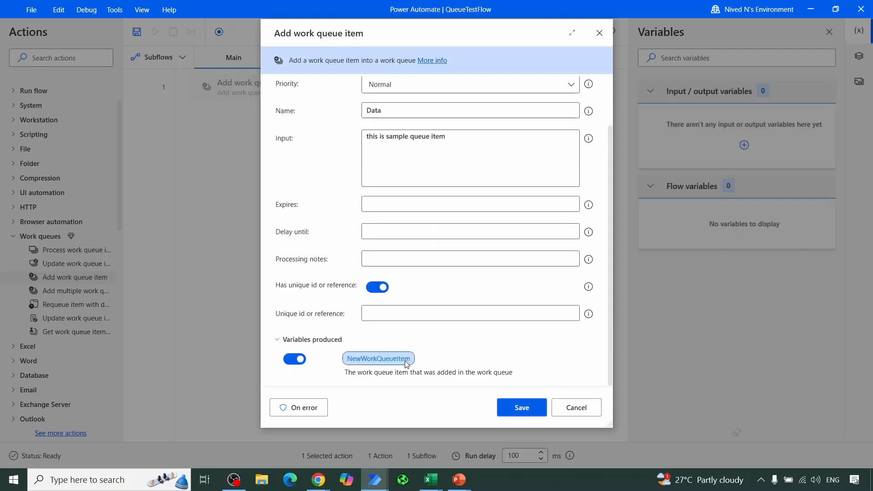
pyautogui.click(523, 411)
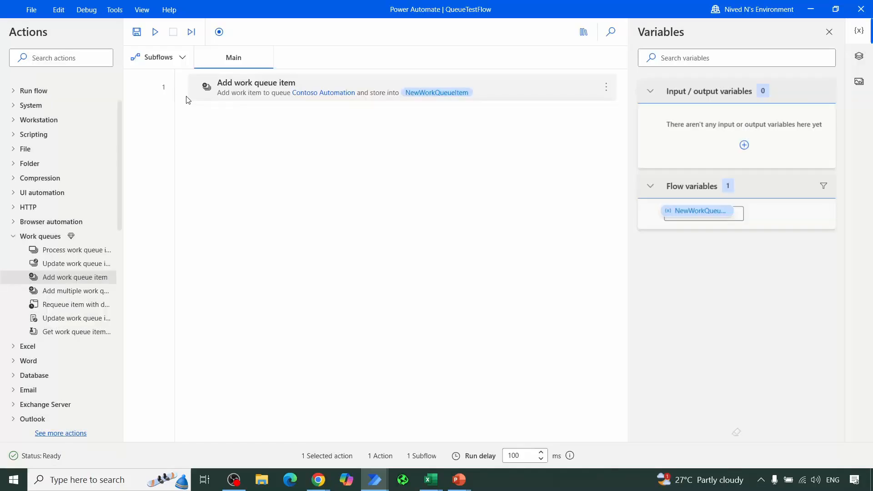
# Step: Search the actions for display and insert a Display message action below the Add work queue item action
pyautogui.click(51, 55)
pyautogui.write('d')
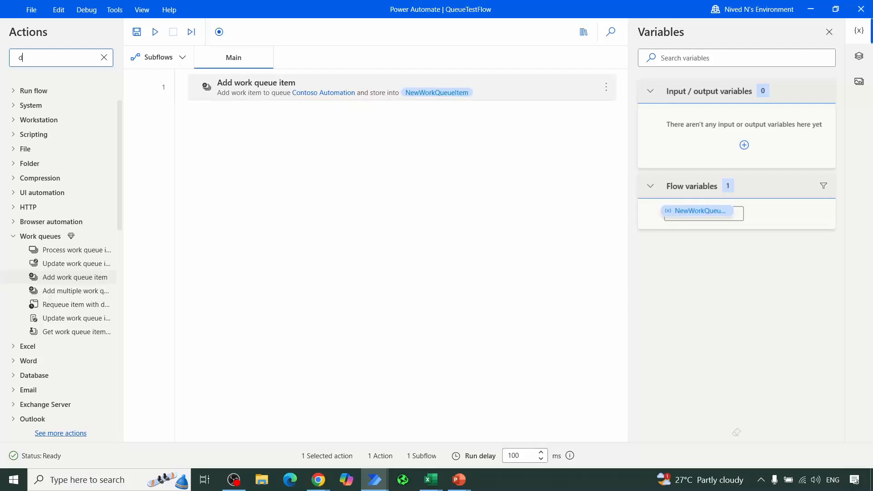
pyautogui.write('isplay')
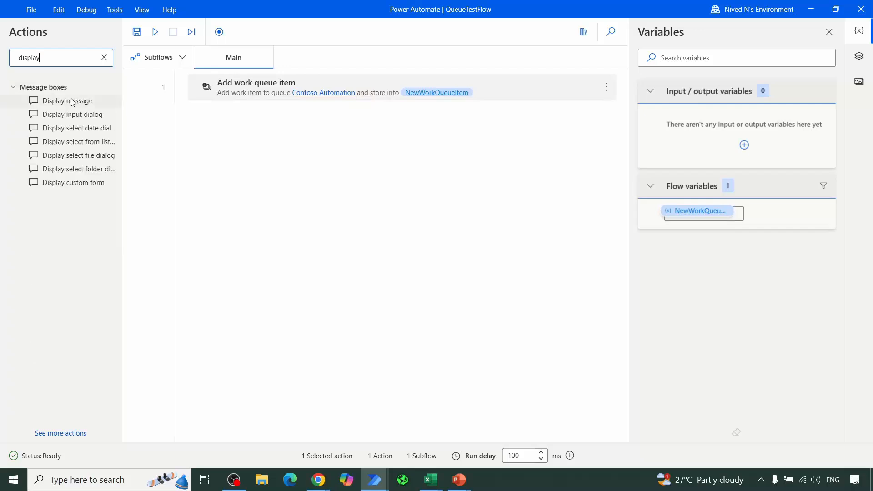
pyautogui.moveTo(73, 101); pyautogui.dragTo(355, 124)
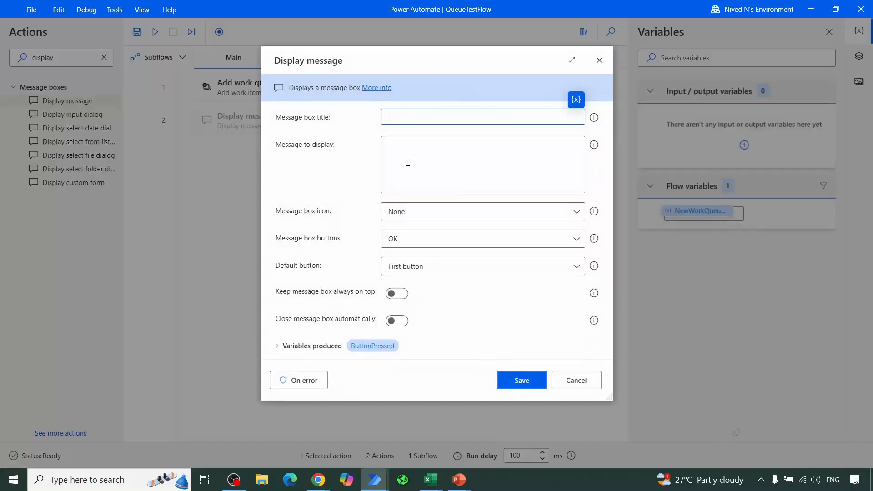
pyautogui.click(435, 155)
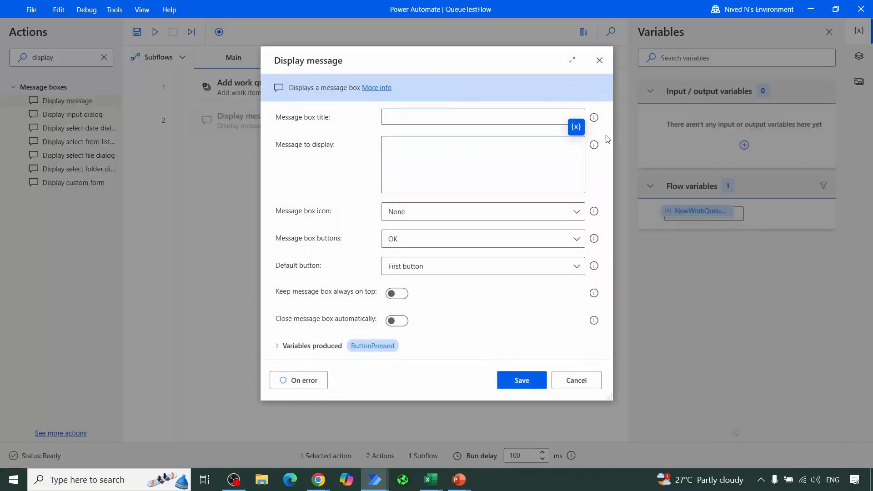
# Step: Examine the properties of the NewWorkQueueItem variable available for the message, then discard the Display message action
pyautogui.click(583, 128)
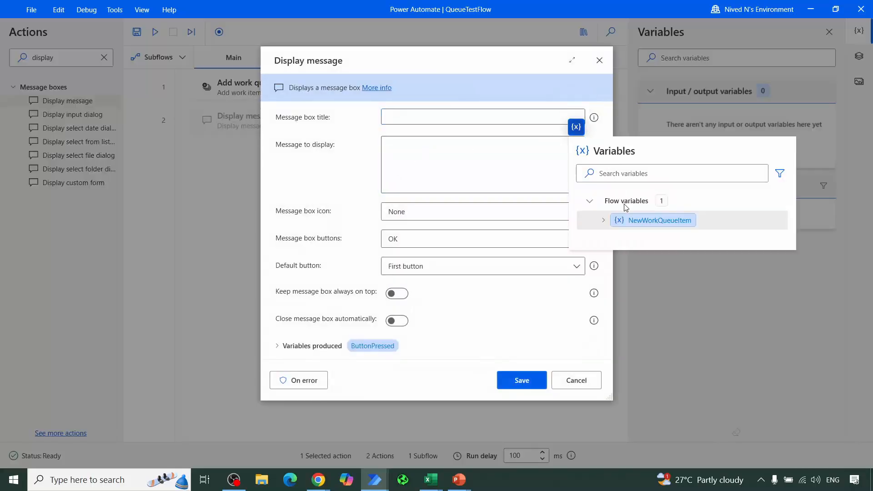
pyautogui.click(604, 223)
pyautogui.scroll(-4, 688, 298)
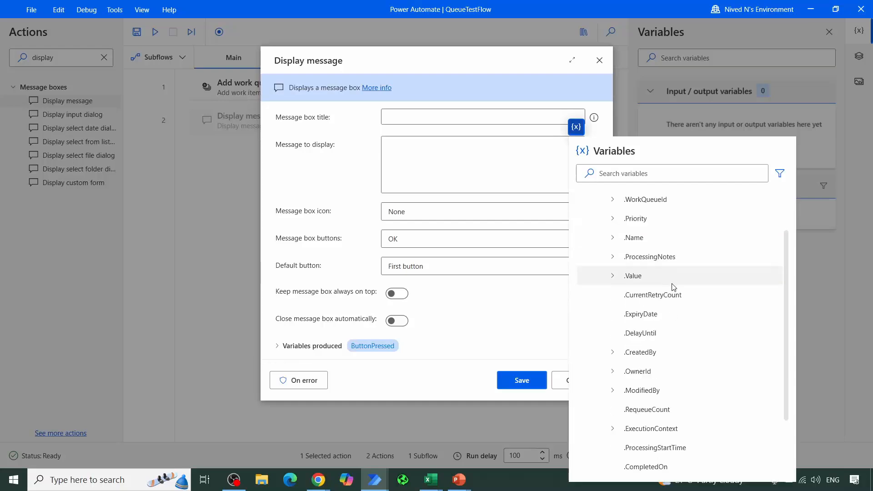
pyautogui.scroll(3, 699, 329)
pyautogui.scroll(1, 699, 328)
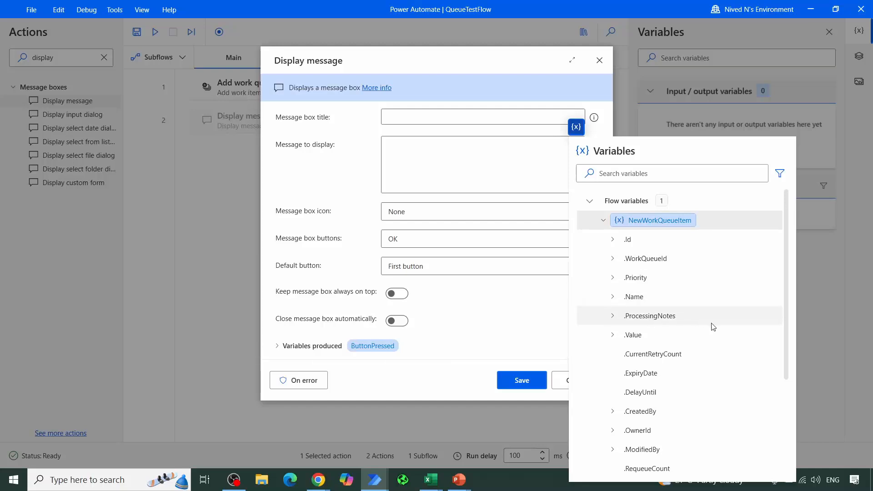
pyautogui.scroll(-3, 727, 341)
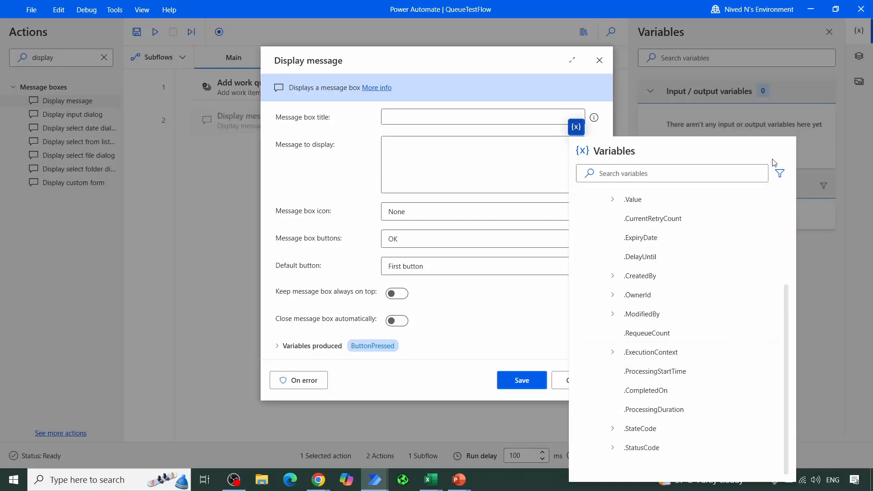
pyautogui.click(510, 156)
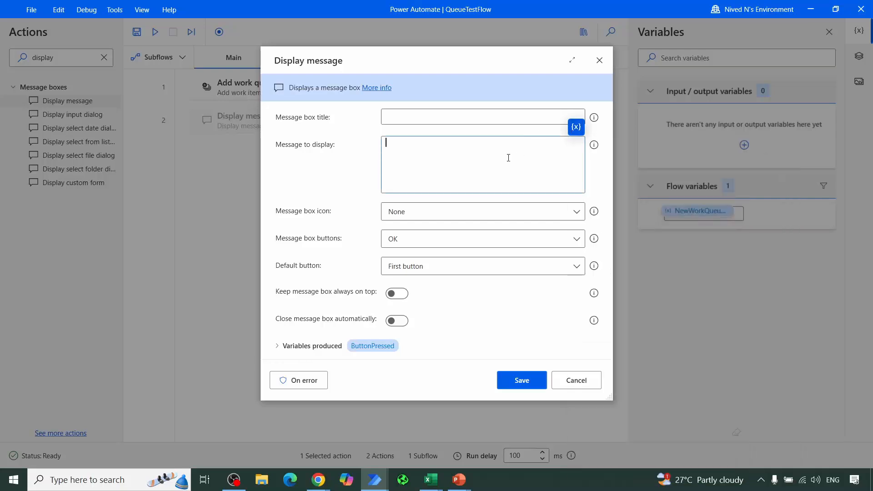
pyautogui.click(577, 380)
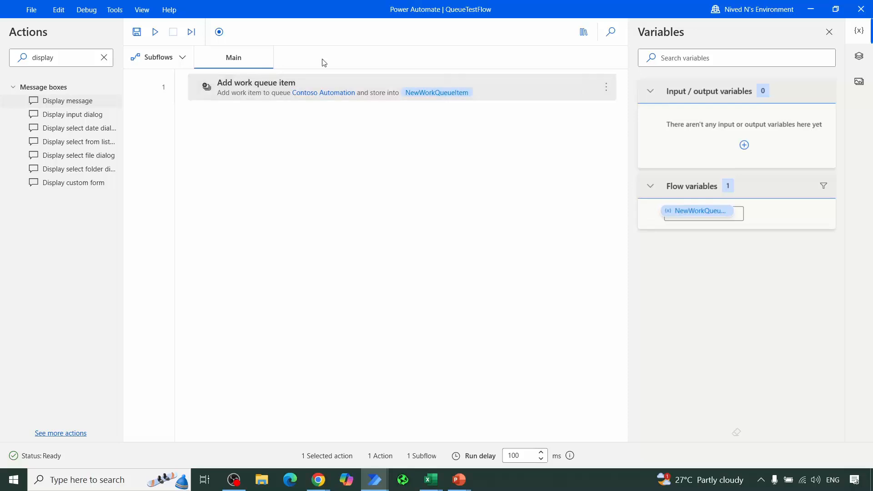
# Step: Set the Add work queue item action's unique id or reference to Data, save it and run the flow
pyautogui.doubleClick(337, 88)
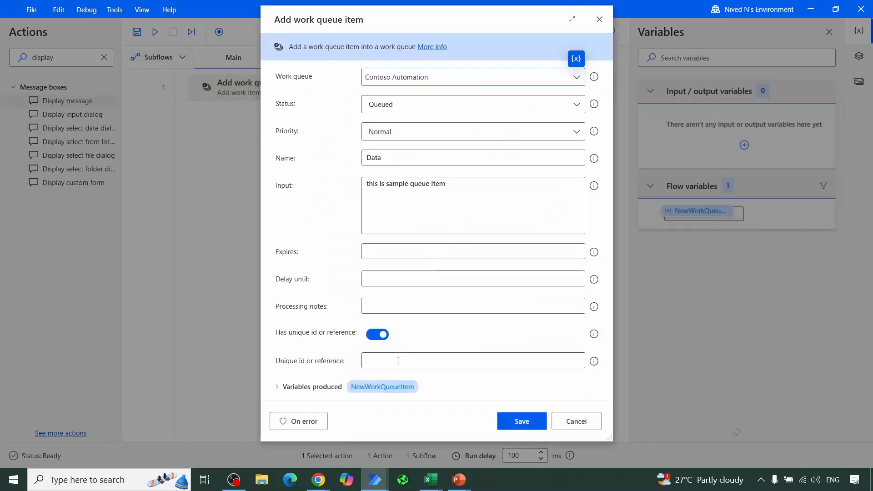
pyautogui.click(398, 361)
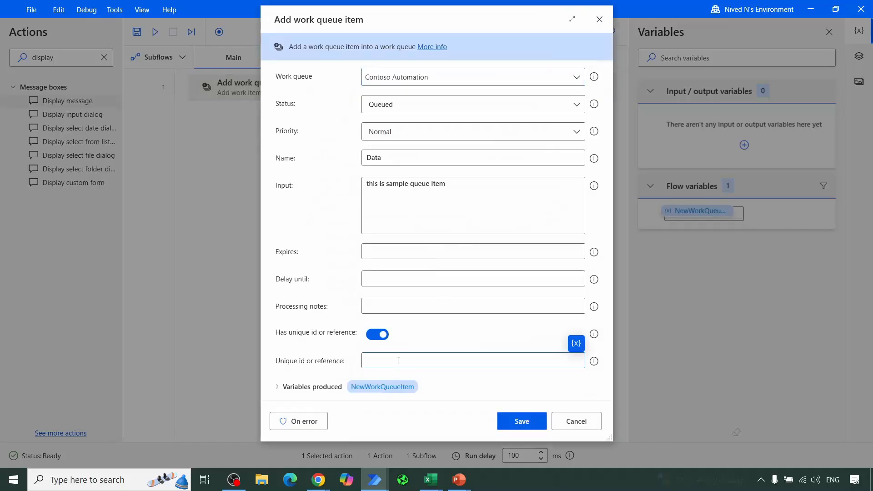
pyautogui.write('Data')
pyautogui.click(529, 420)
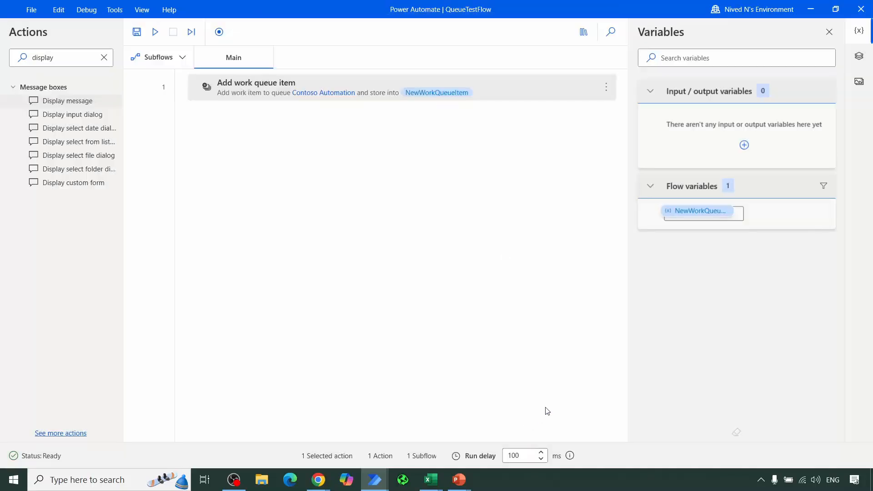
pyautogui.click(155, 32)
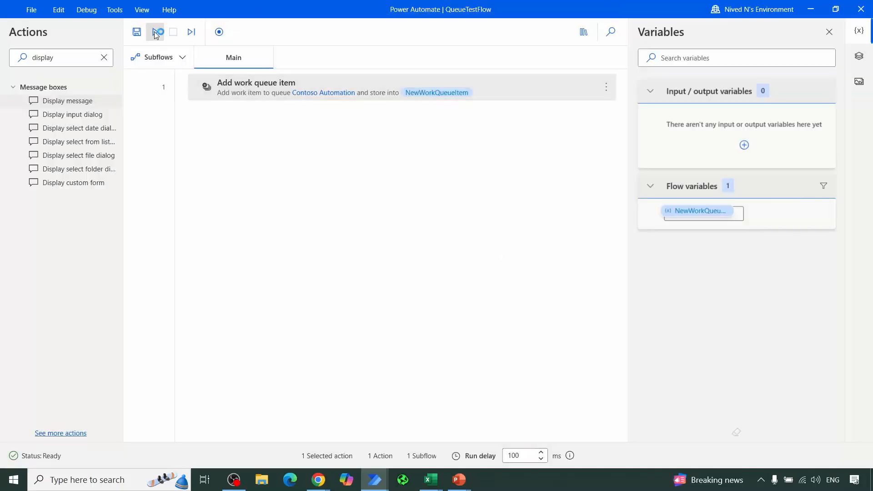
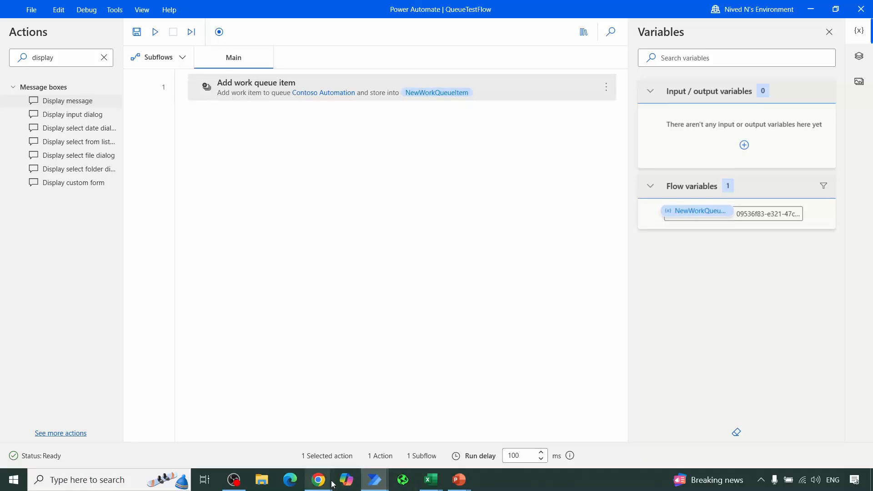
# Step: Switch to the Power Automate portal in Chrome, refresh the Contoso Automation items and open the Data item's details
pyautogui.moveTo(318, 480)
pyautogui.click(255, 423)
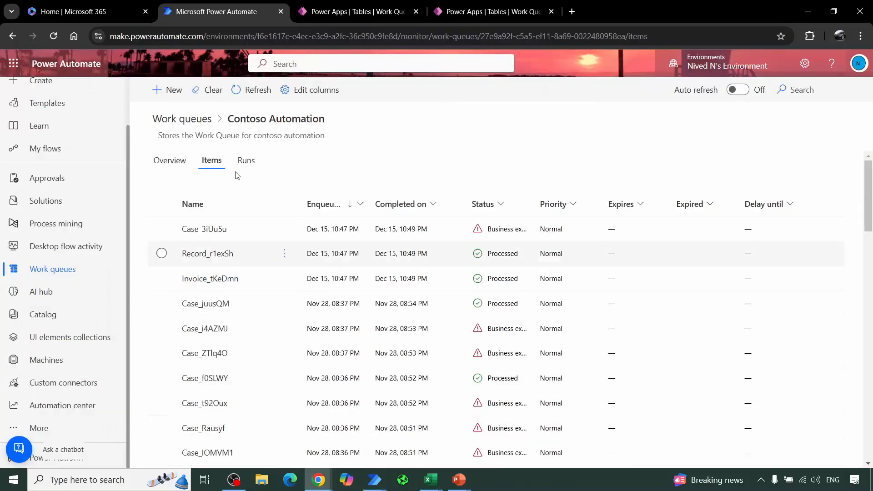
pyautogui.click(242, 93)
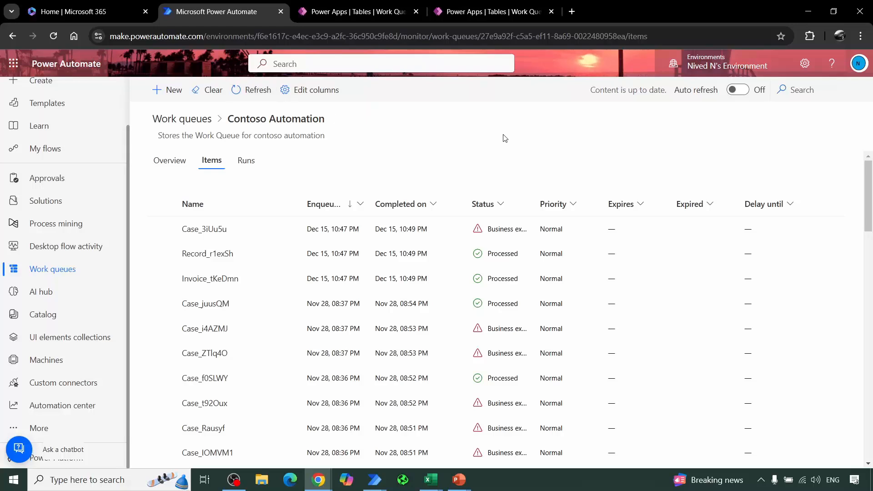
pyautogui.click(245, 92)
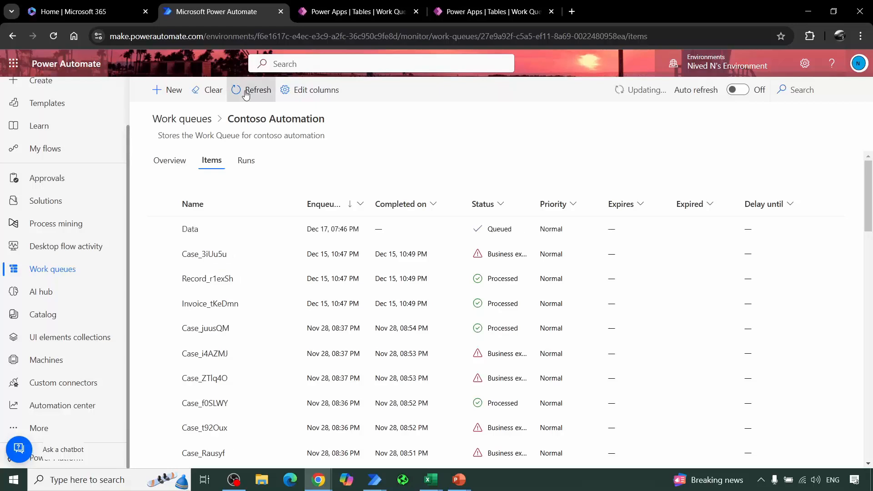
pyautogui.click(190, 230)
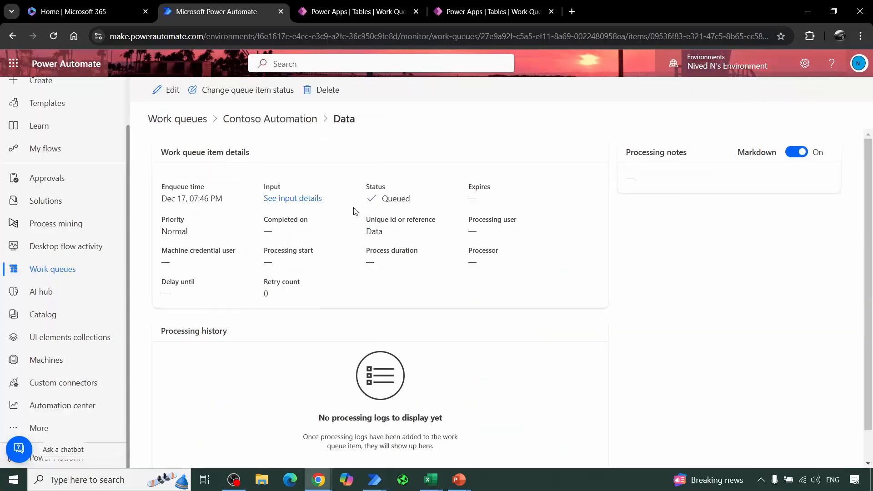
# Step: Review the Data item's input details and edit form without changing anything, and return to the Contoso Automation items list
pyautogui.click(288, 203)
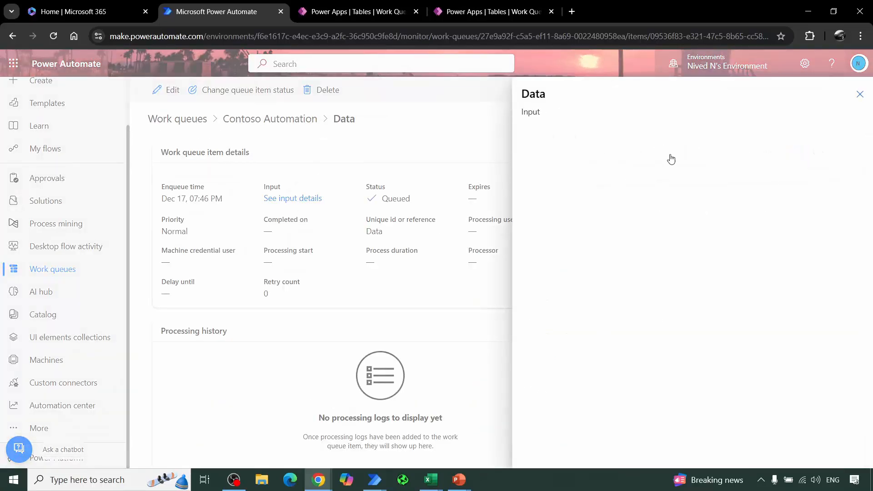
pyautogui.click(855, 94)
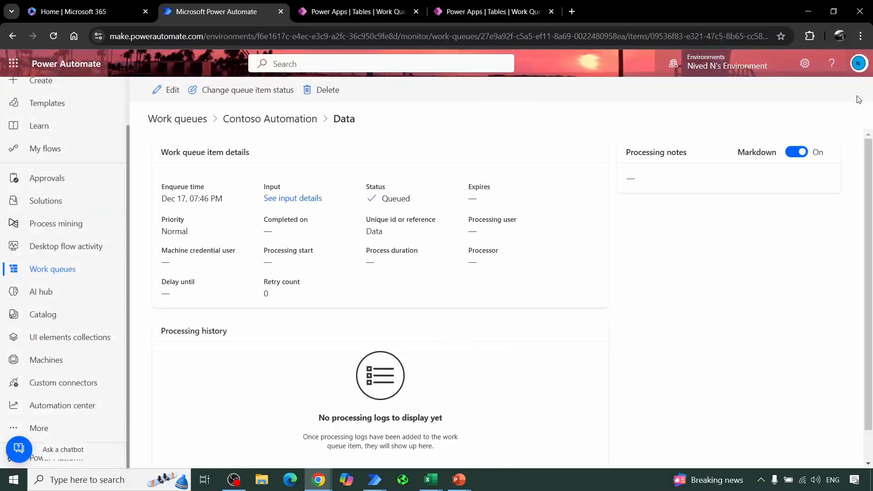
pyautogui.click(159, 90)
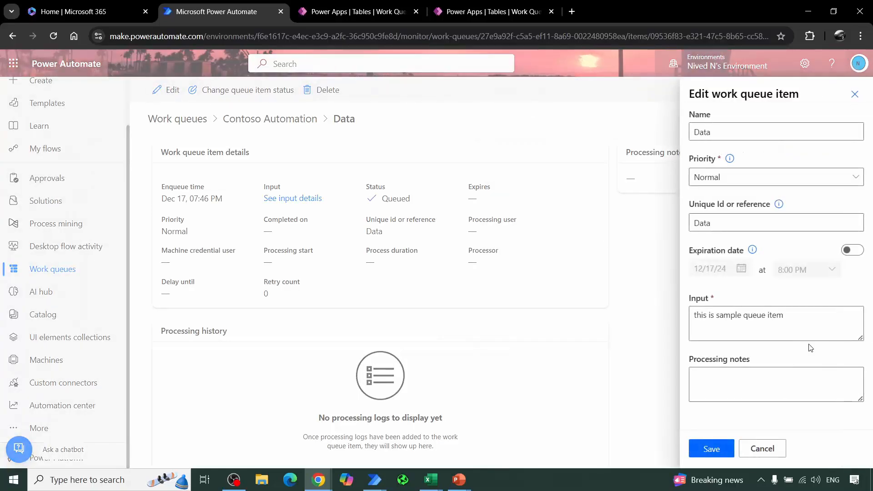
pyautogui.click(762, 449)
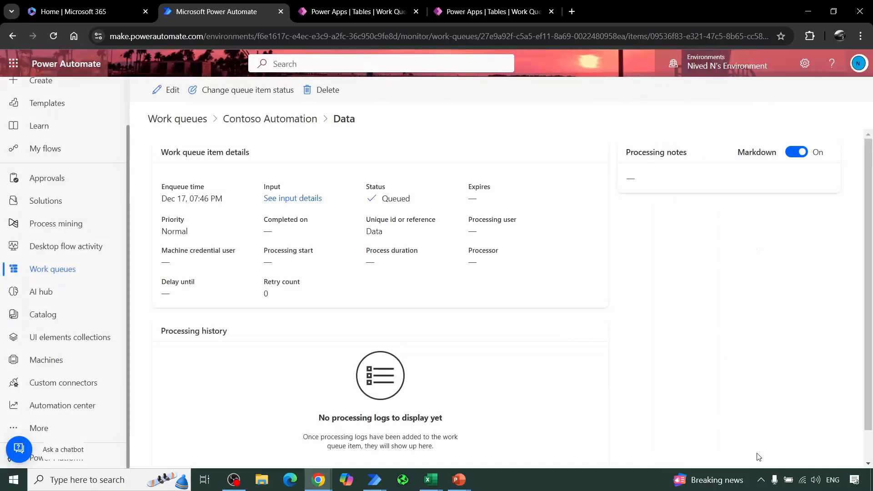
pyautogui.click(270, 120)
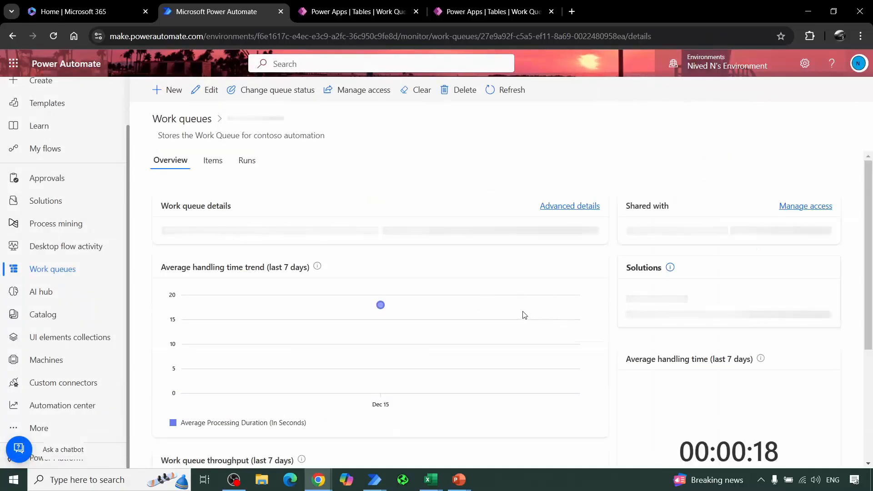
pyautogui.click(213, 161)
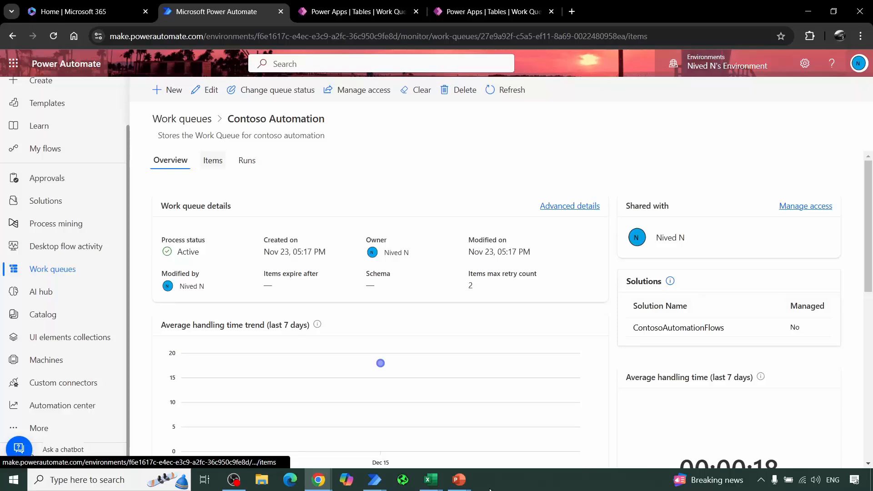
# Step: Switch back to the QueueTestFlow desktop flow, clear the action search and run the flow again
pyautogui.moveTo(375, 480)
pyautogui.click(425, 424)
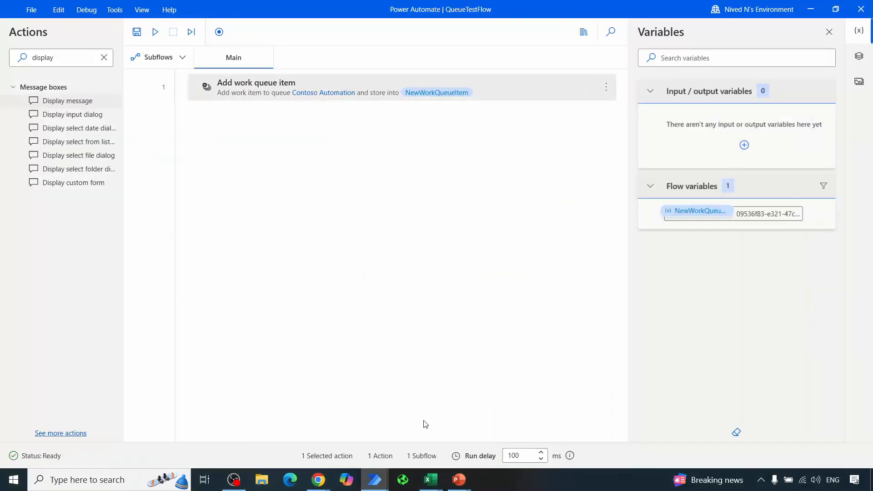
pyautogui.click(101, 64)
pyautogui.click(103, 58)
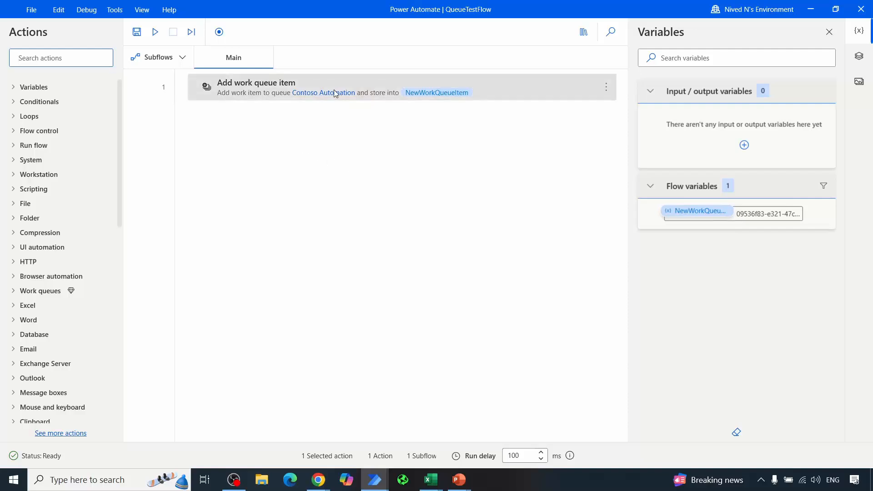
pyautogui.click(155, 33)
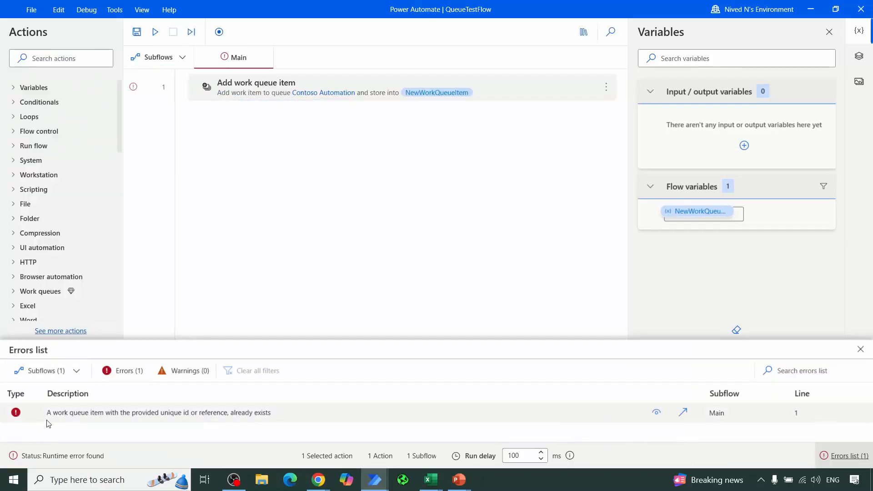
# Step: Turn off Has unique id or reference in the Add work queue item action, save it and rerun the flow
pyautogui.doubleClick(250, 85)
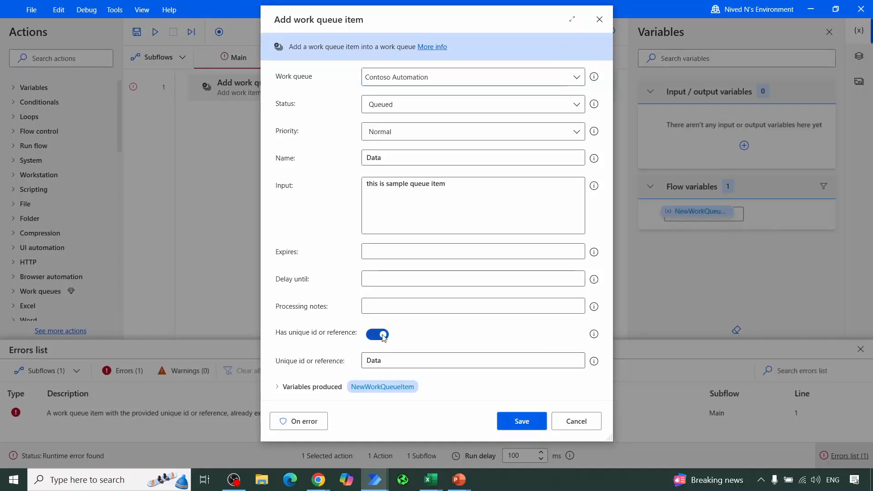
pyautogui.click(382, 335)
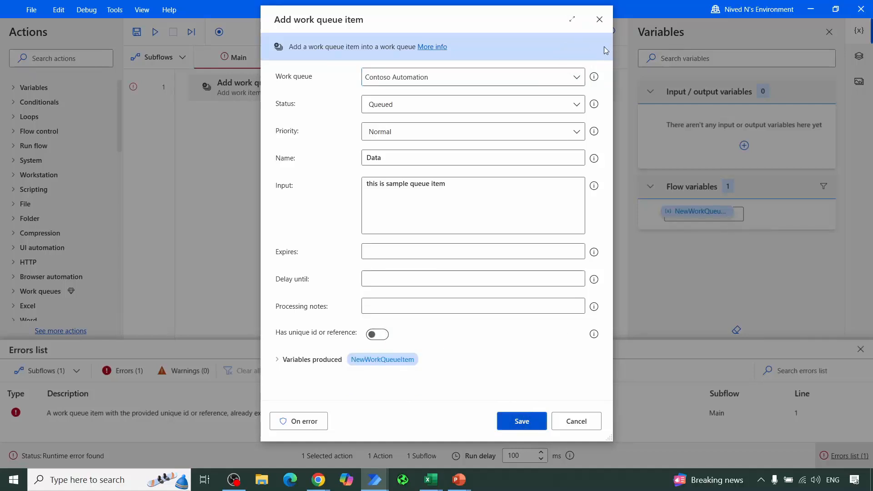
pyautogui.moveTo(483, 21); pyautogui.dragTo(716, 29)
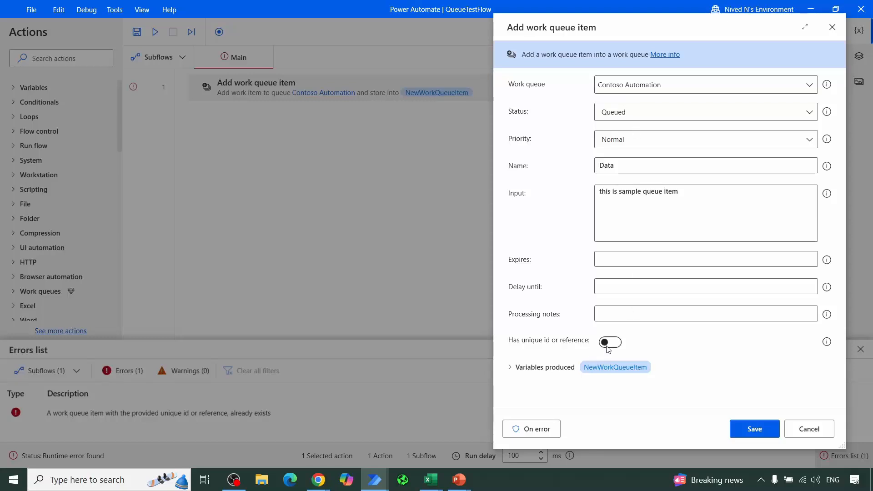
pyautogui.click(749, 434)
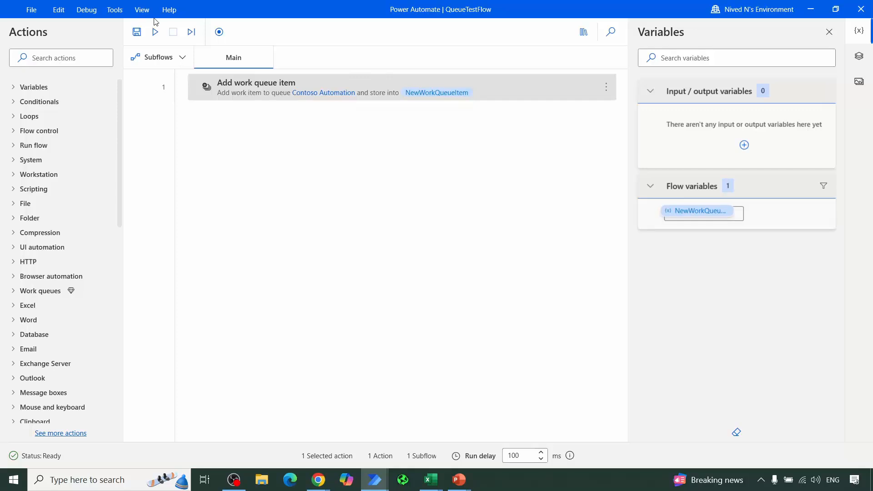
pyautogui.click(156, 33)
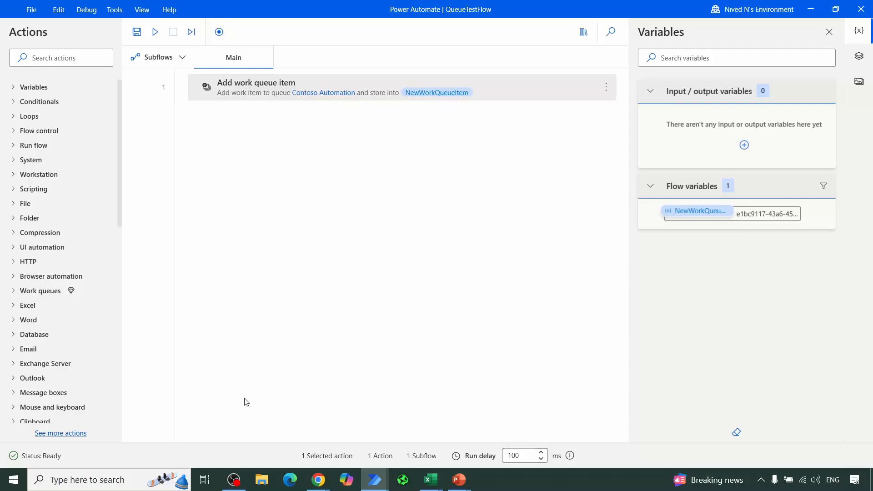
# Step: Switch to the Power Automate portal in Chrome and refresh the Contoso Automation items to check the newly added item
pyautogui.moveTo(315, 481)
pyautogui.click(255, 435)
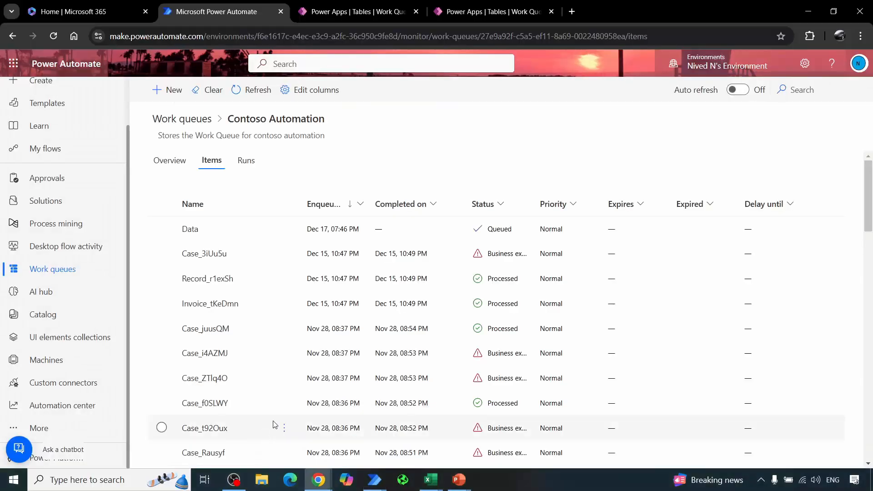
pyautogui.click(247, 91)
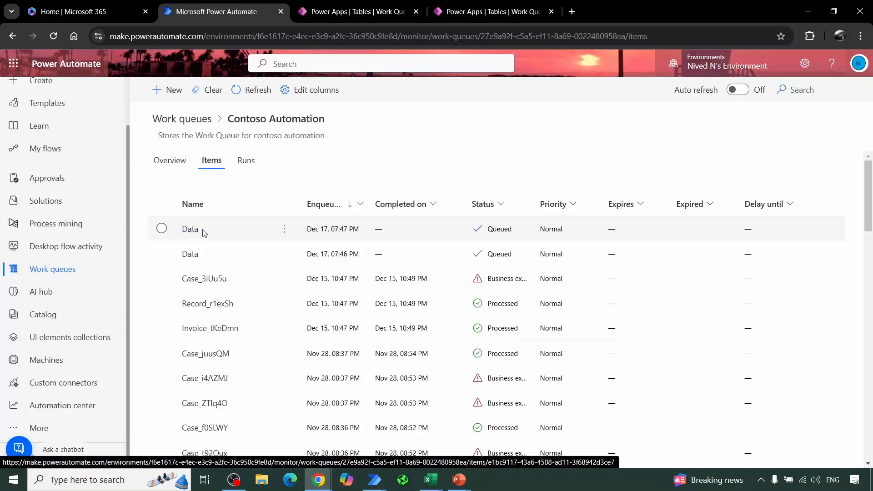
# Step: Rename the newest Data item to Data1, set its input to "this is sample queue item 2" and save it
pyautogui.click(161, 230)
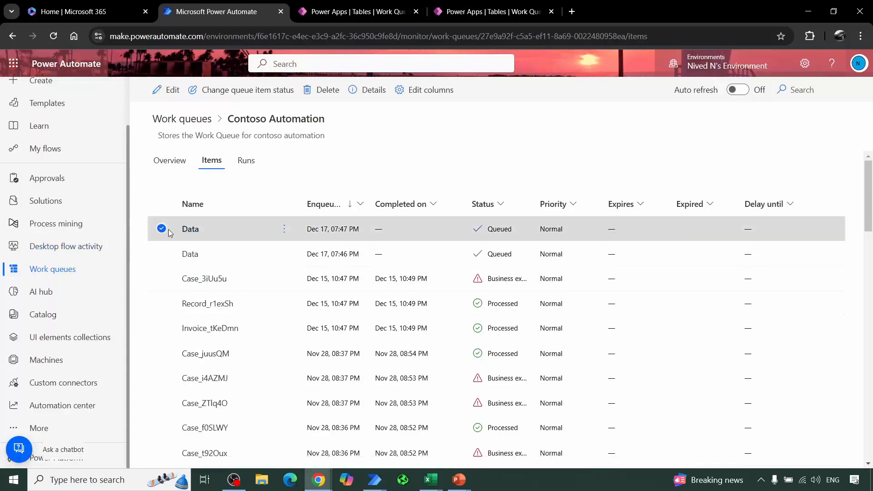
pyautogui.click(172, 93)
pyautogui.click(735, 132)
pyautogui.write('1')
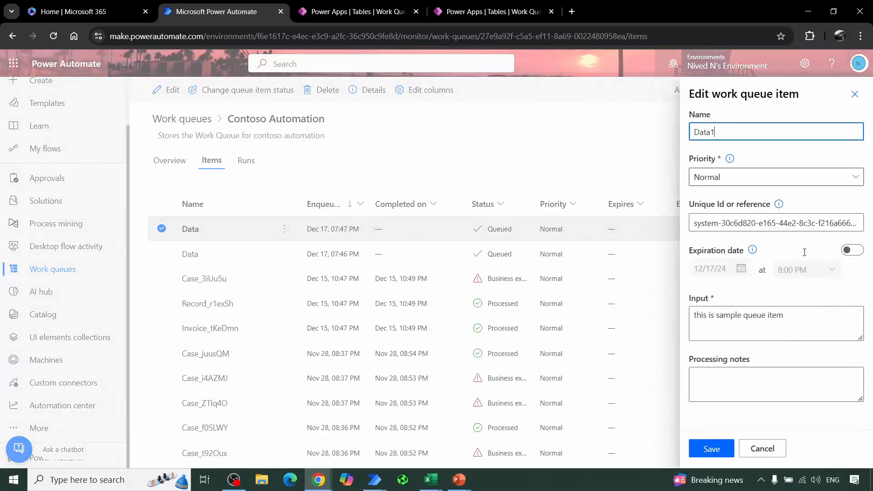
pyautogui.click(801, 323)
pyautogui.write('2')
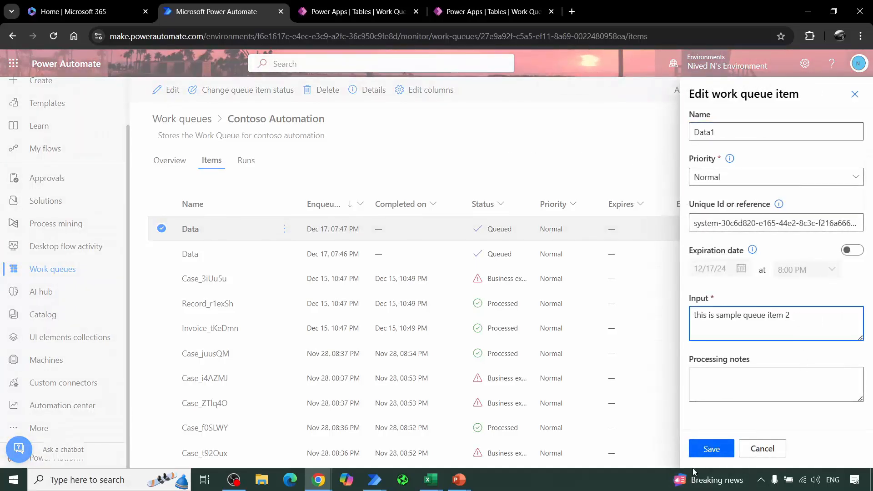
pyautogui.click(721, 453)
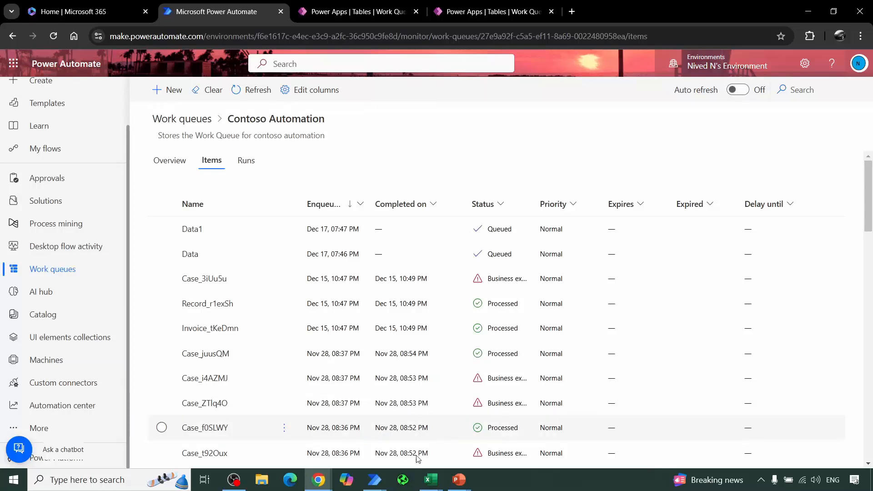
# Step: Return to the QueueTestFlow desktop flow and delete its Add work queue item action
pyautogui.moveTo(374, 480)
pyautogui.click(430, 438)
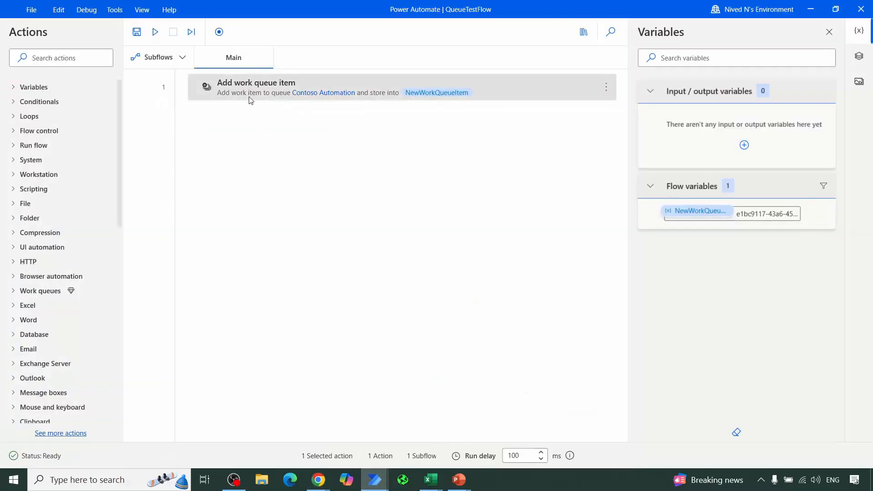
pyautogui.press('Delete')
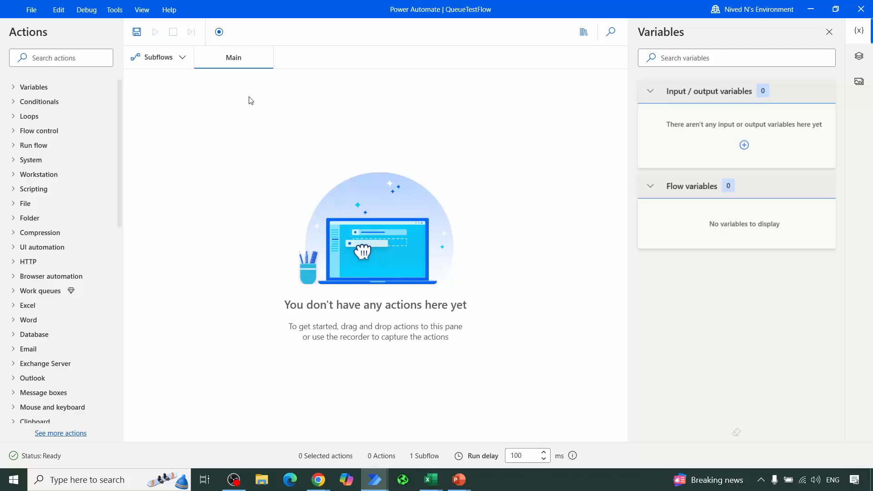
# Step: Insert a Process work queue items action into the Main subflow and set its work queue to Contoso Automation
pyautogui.click(13, 293)
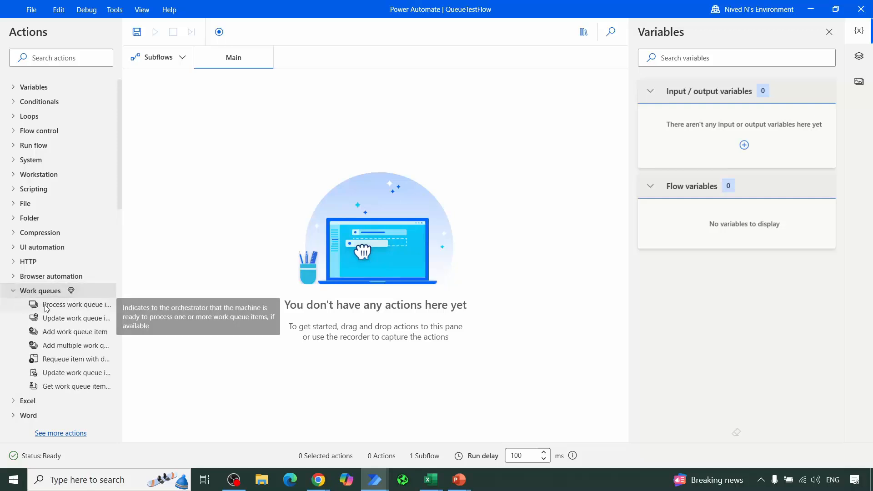
pyautogui.moveTo(47, 309); pyautogui.dragTo(117, 260)
pyautogui.moveTo(263, 94); pyautogui.dragTo(265, 92)
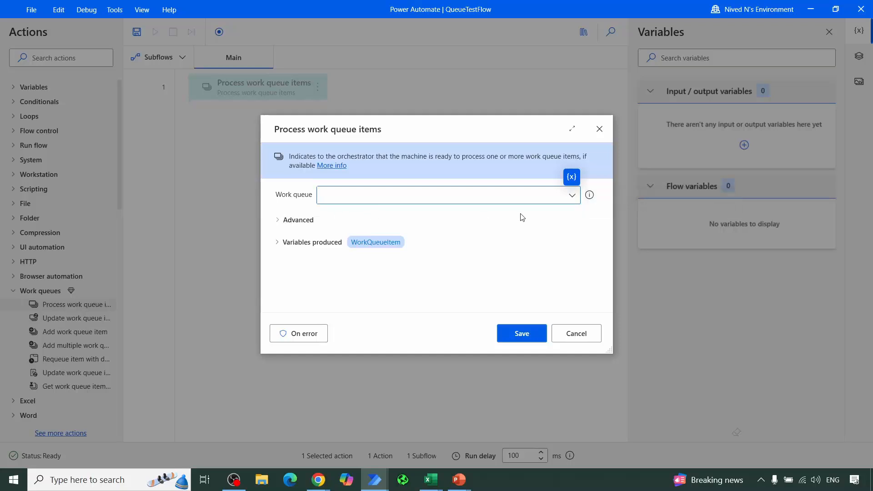
pyautogui.click(570, 197)
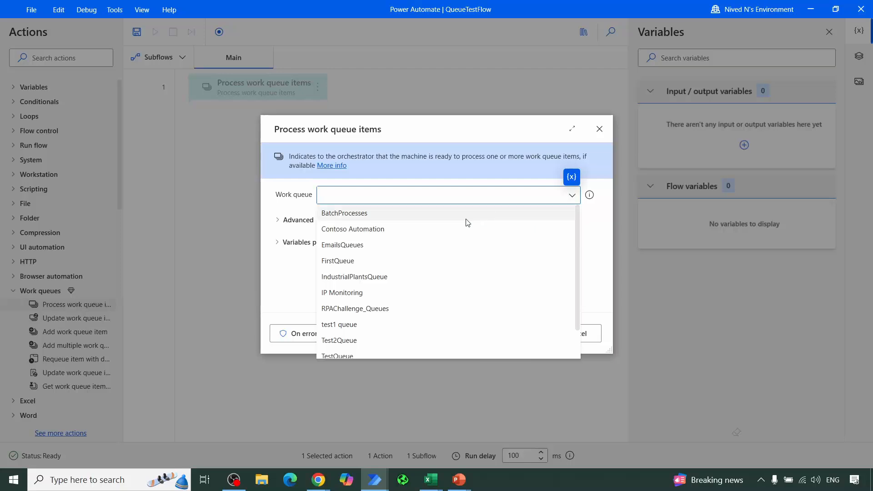
pyautogui.click(438, 228)
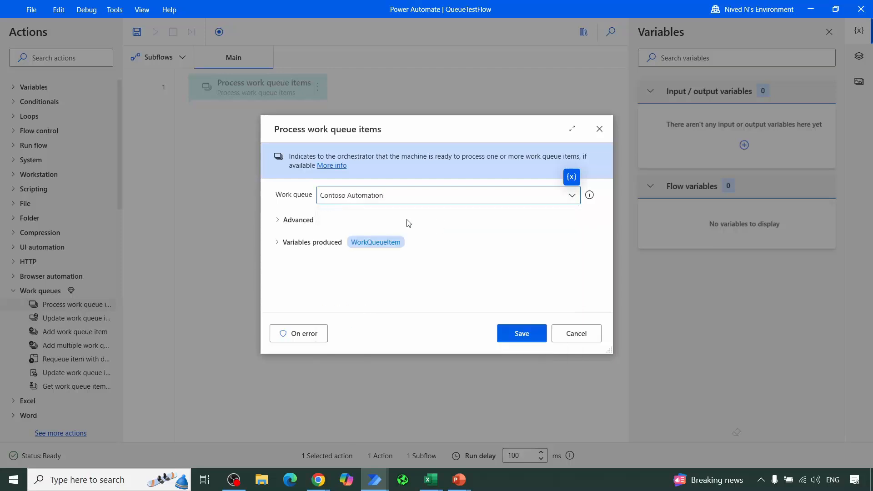
# Step: Examine the action's advanced Filter rows option and turn on Override work queue auto-retry configuration
pyautogui.click(280, 221)
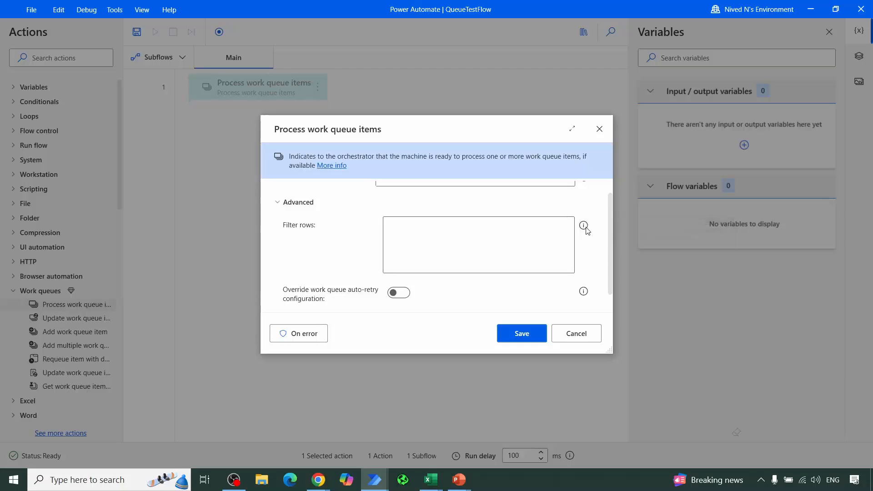
pyautogui.moveTo(587, 230)
pyautogui.click(280, 202)
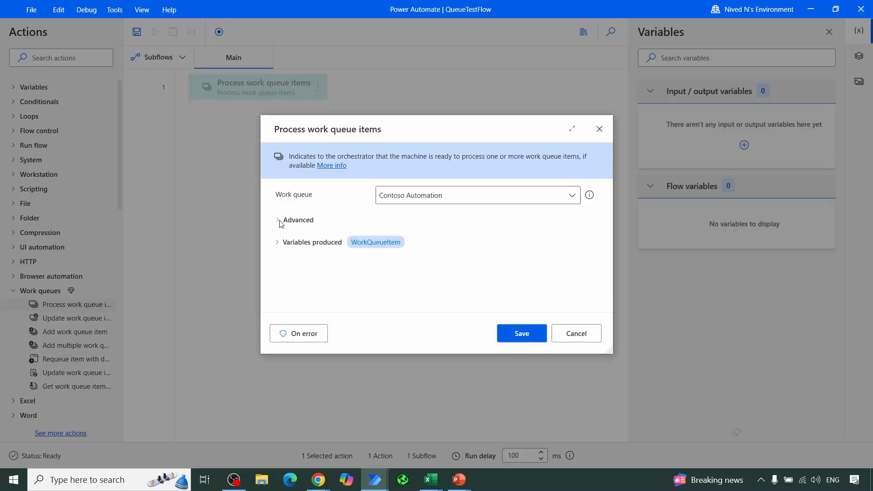
pyautogui.click(279, 220)
pyautogui.scroll(-1, 382, 244)
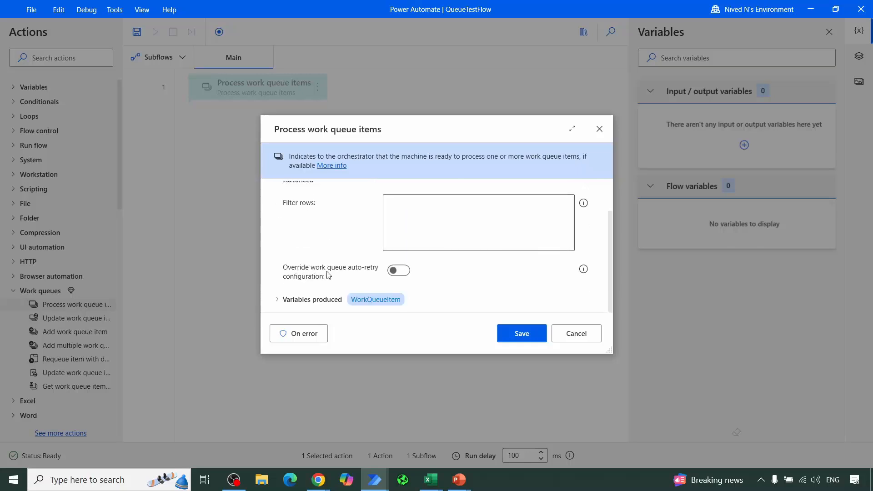
pyautogui.click(399, 271)
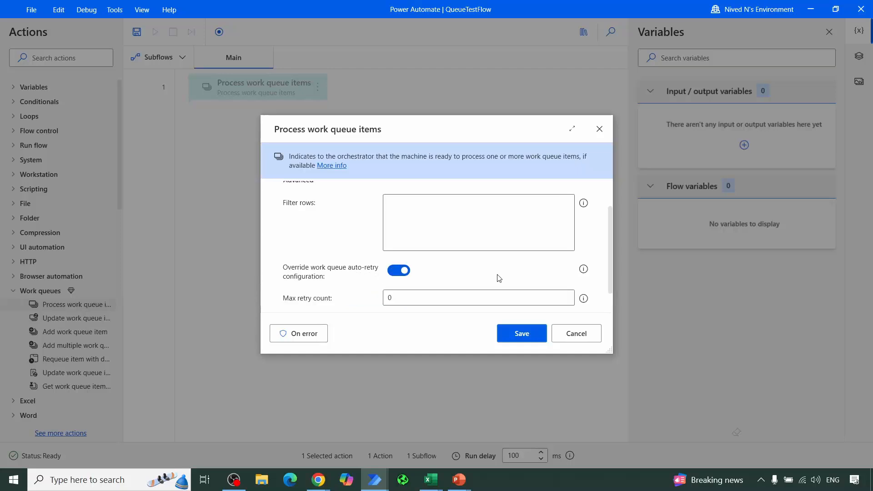
pyautogui.scroll(-1, 497, 279)
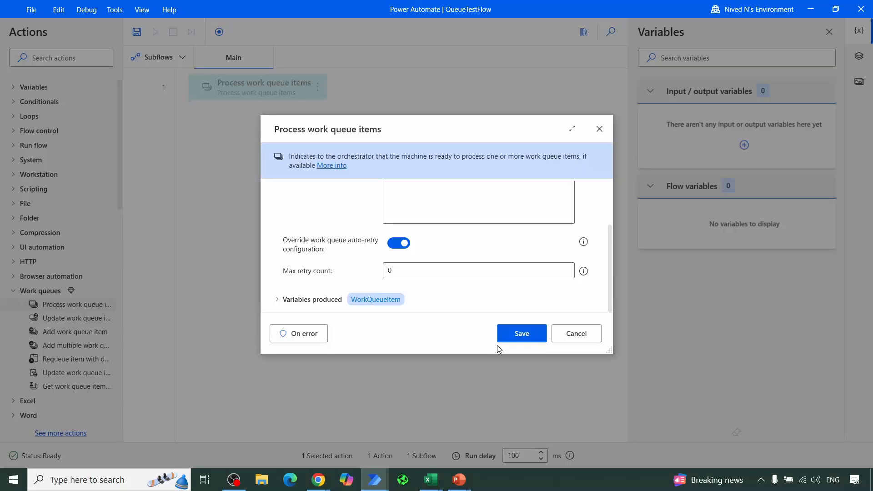
# Step: Turn off Override work queue auto-retry configuration and save the Process work queue items action
pyautogui.click(407, 275)
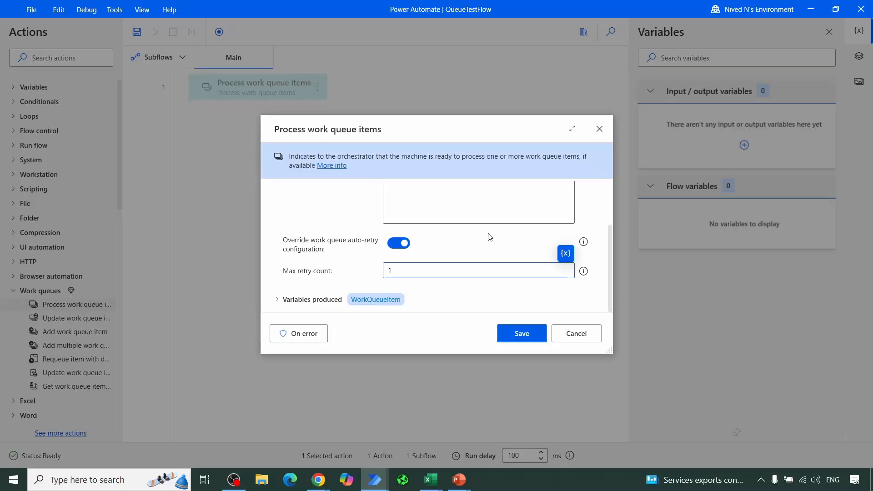
pyautogui.click(406, 245)
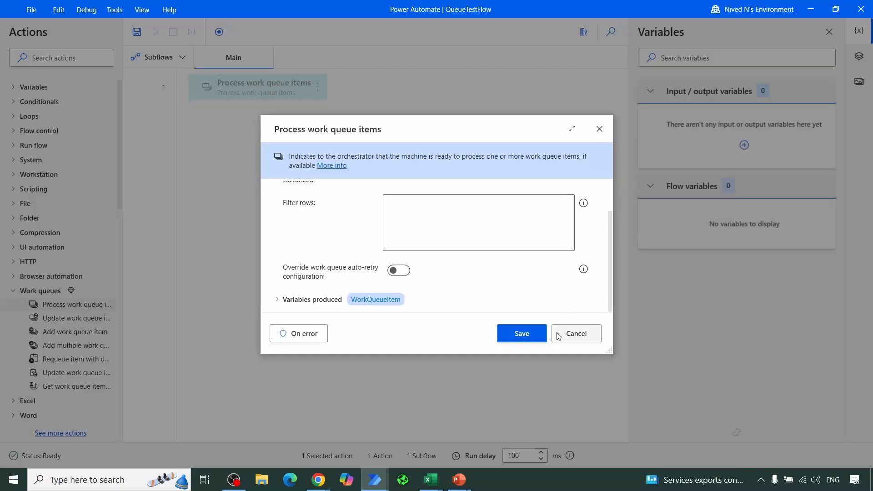
pyautogui.click(523, 335)
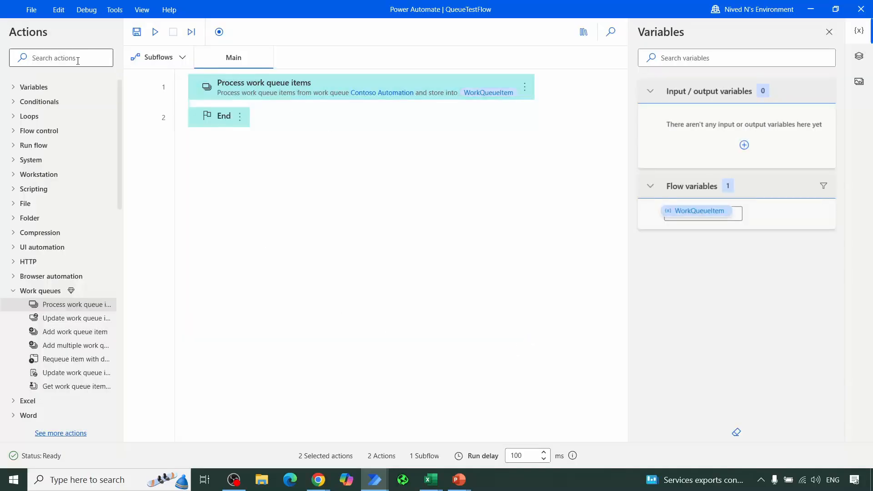
# Step: Insert a Display message action inside the Process work queue items block, before its End
pyautogui.click(78, 61)
pyautogui.write('d')
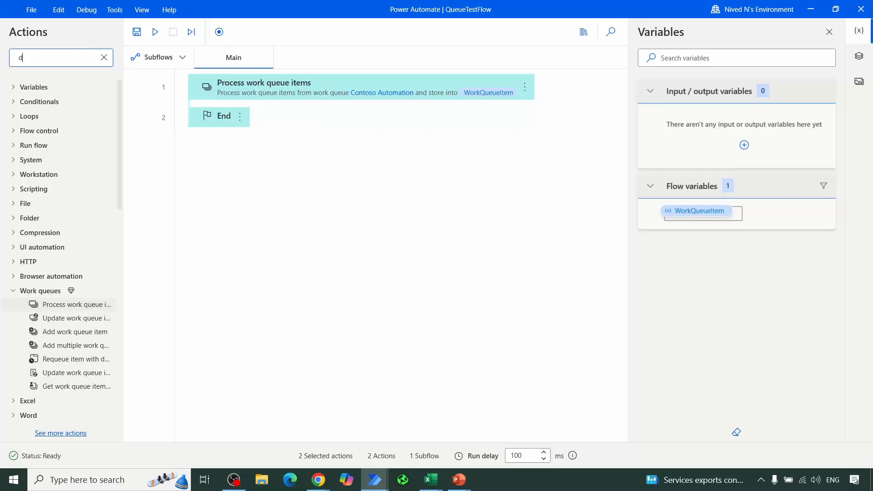
pyautogui.write('isplay')
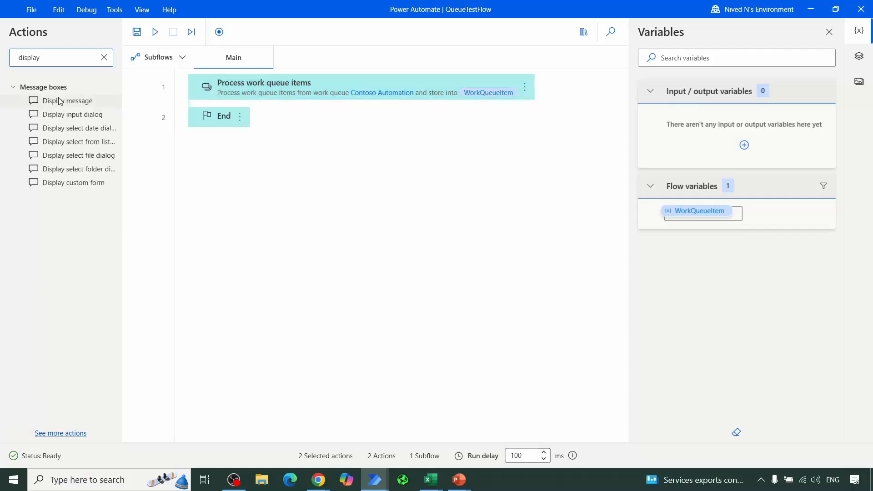
pyautogui.moveTo(75, 102); pyautogui.dragTo(389, 105)
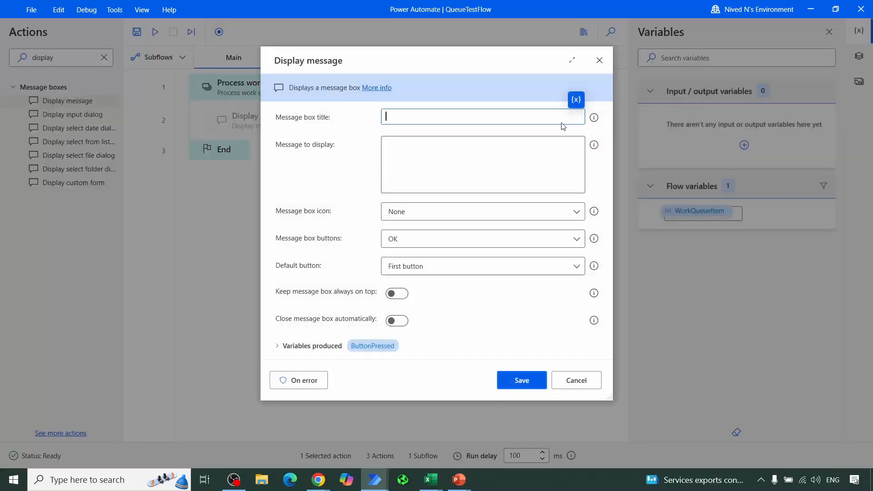
# Step: Set the message to display to the work queue item's value, %WorkQueueItem.Value%, and save the action
pyautogui.click(576, 101)
pyautogui.click(473, 161)
pyautogui.click(486, 149)
pyautogui.click(576, 127)
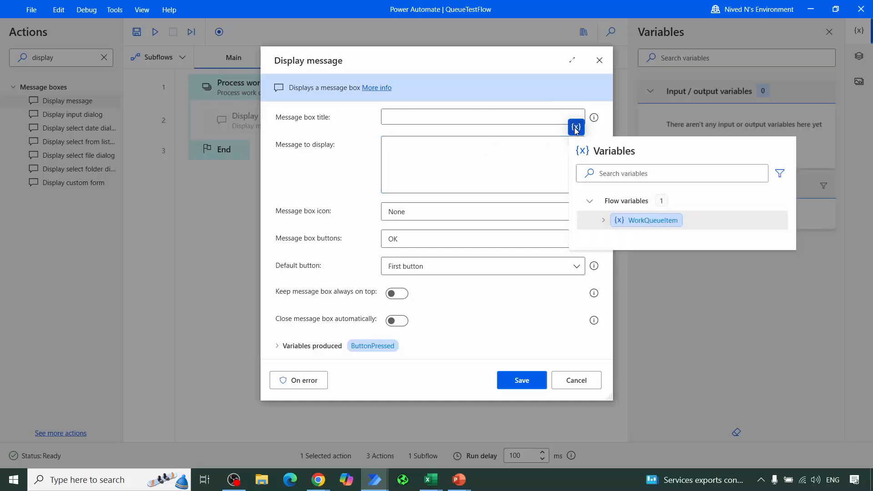
pyautogui.click(604, 223)
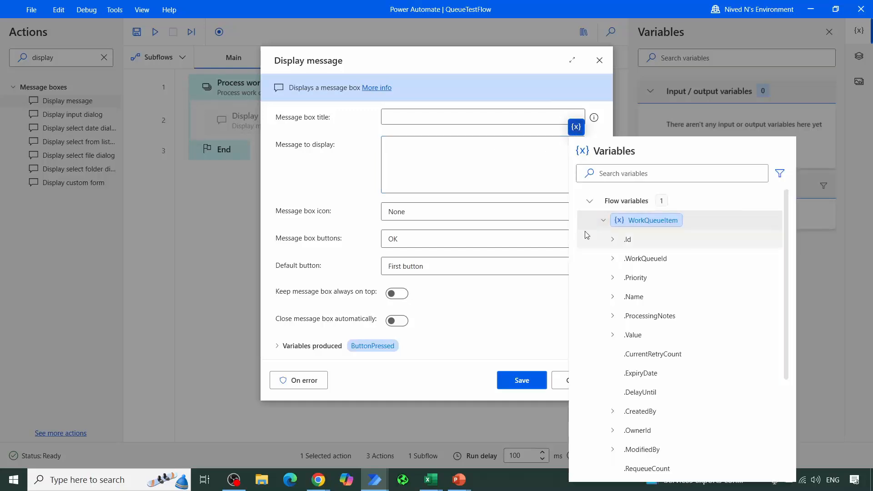
pyautogui.doubleClick(633, 335)
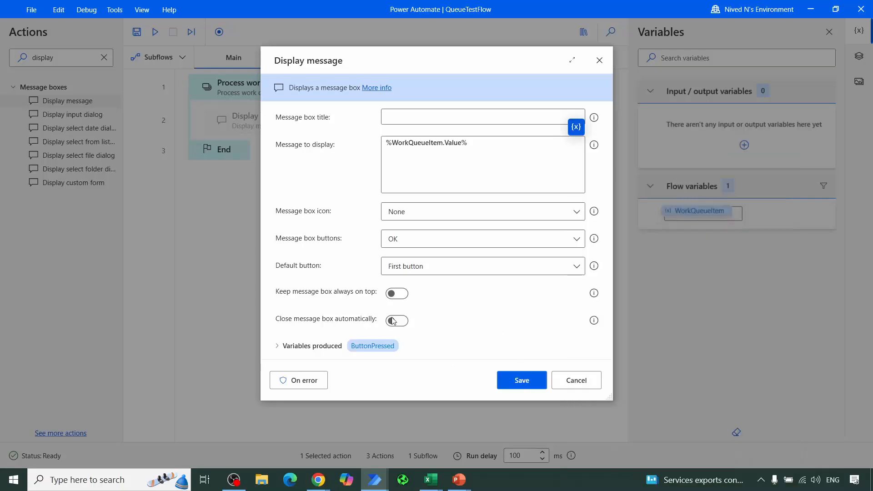
pyautogui.click(523, 380)
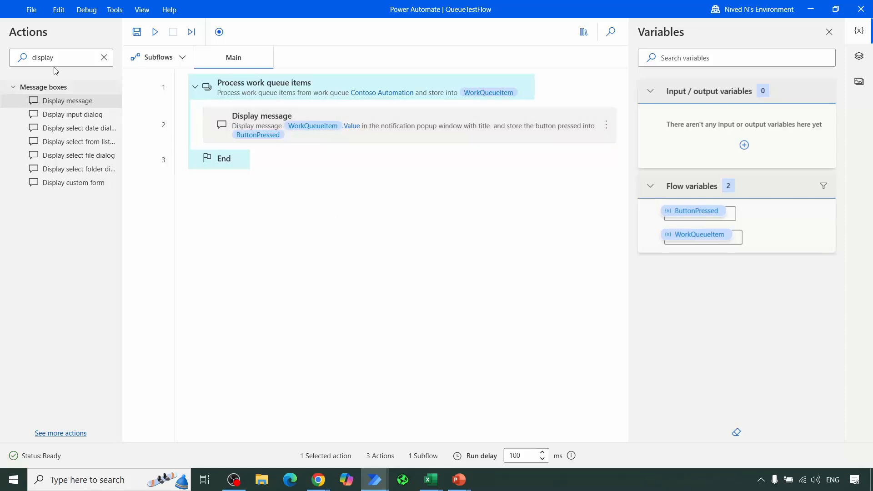
# Step: Insert an Update work queue item action after Display message, inside the Process work queue items block
pyautogui.click(103, 61)
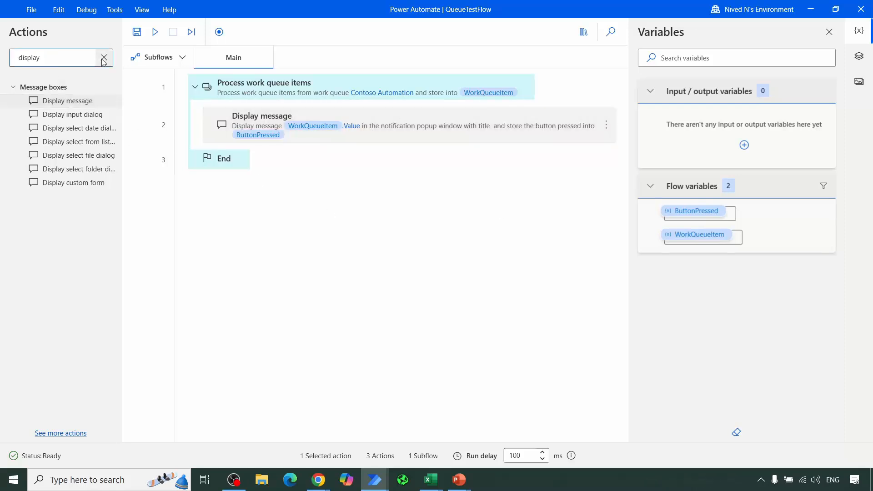
pyautogui.click(103, 58)
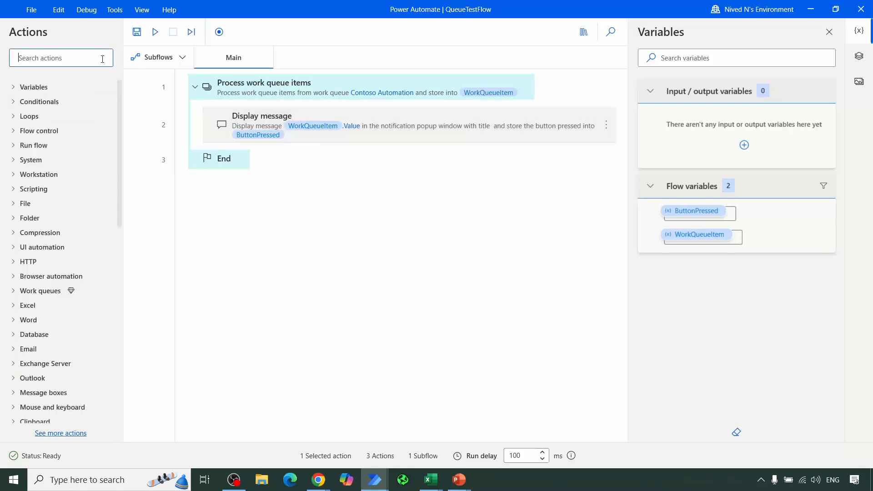
pyautogui.click(12, 294)
pyautogui.scroll(-2, 72, 264)
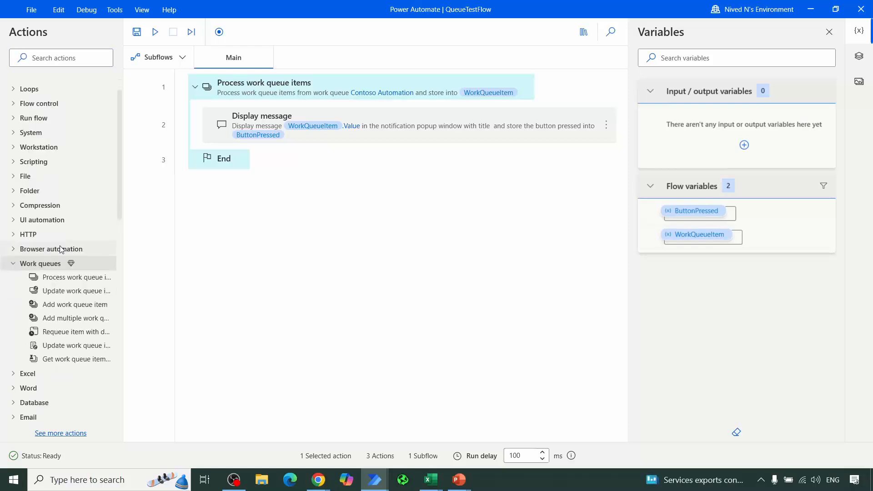
pyautogui.moveTo(73, 268); pyautogui.dragTo(380, 147)
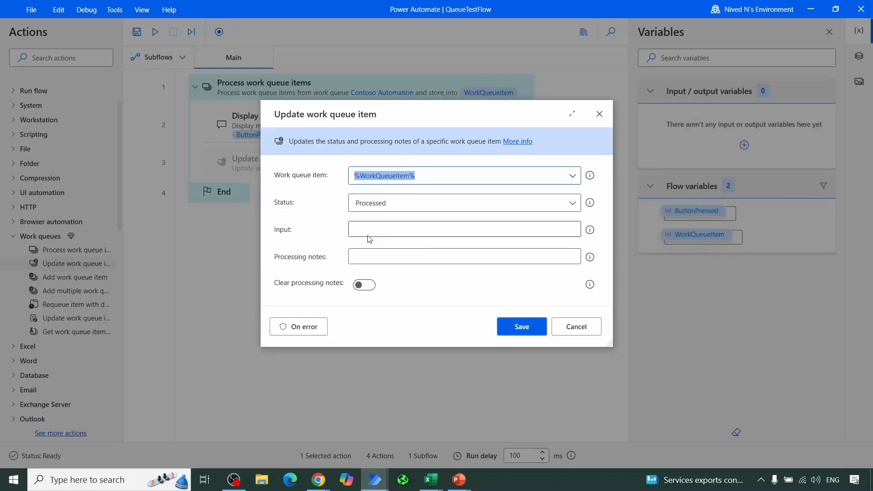
# Step: Save the update action with the processing notes "processed successfully" and set a breakpoint on it
pyautogui.click(371, 259)
pyautogui.write('proces')
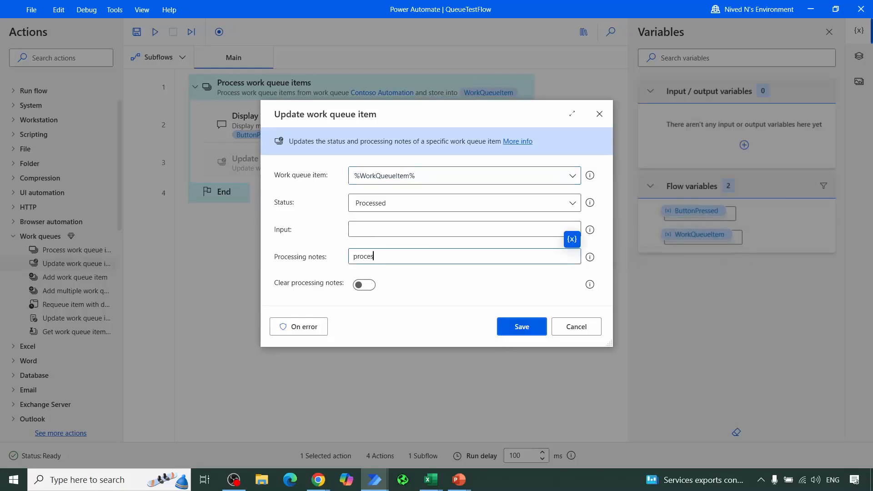
pyautogui.write('sed successfully')
pyautogui.click(526, 329)
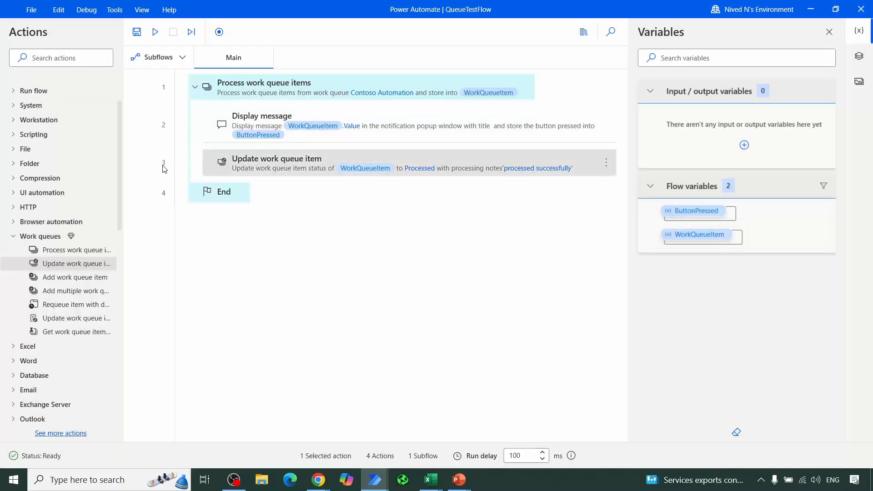
pyautogui.click(163, 166)
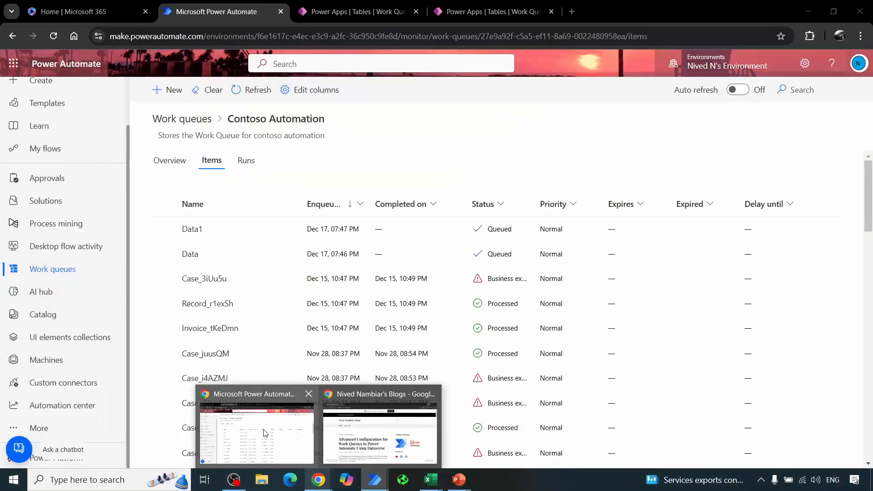
# Step: Switch to the Contoso Automation items in the browser, set the Data1 item's priority to High and save it
pyautogui.click(272, 430)
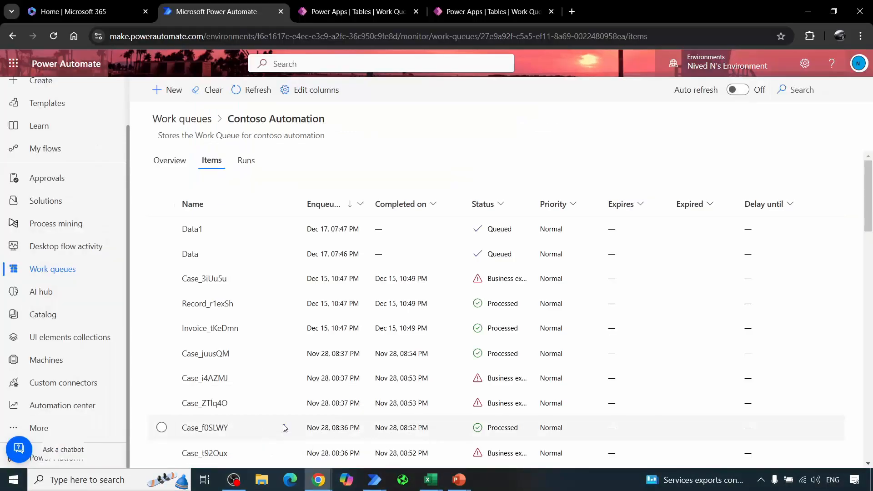
pyautogui.click(163, 232)
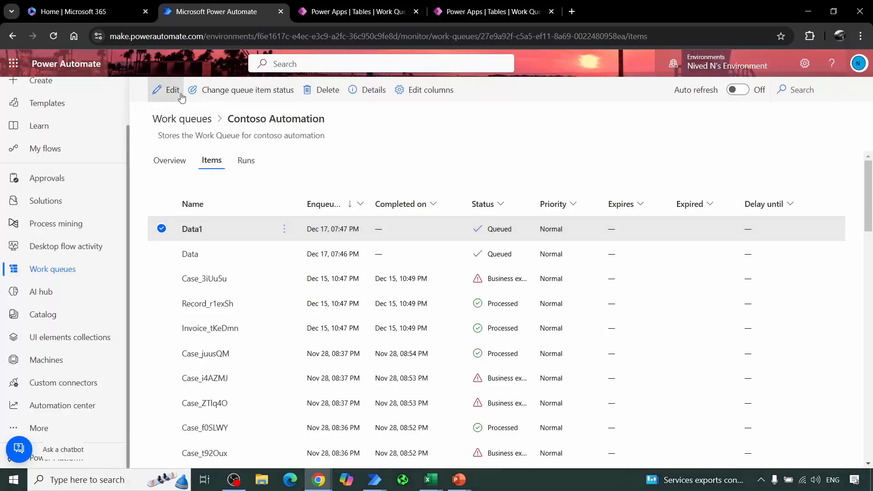
pyautogui.click(181, 96)
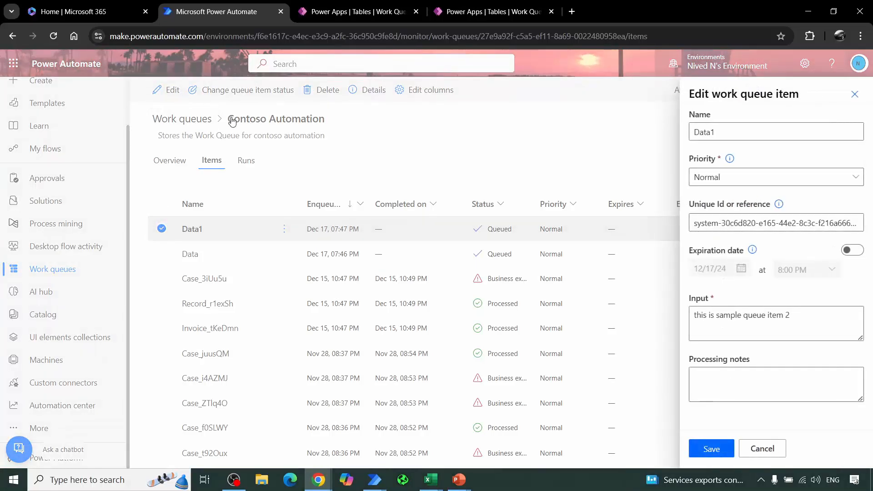
pyautogui.click(748, 177)
pyautogui.click(730, 238)
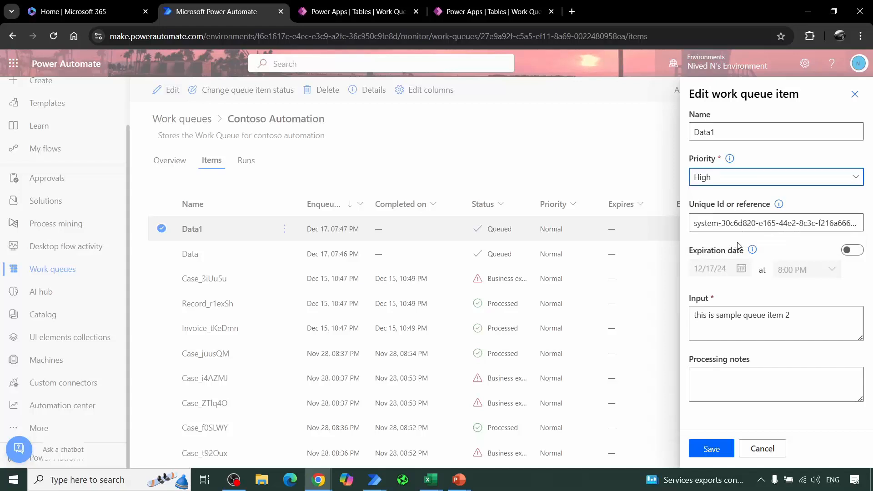
pyautogui.click(711, 449)
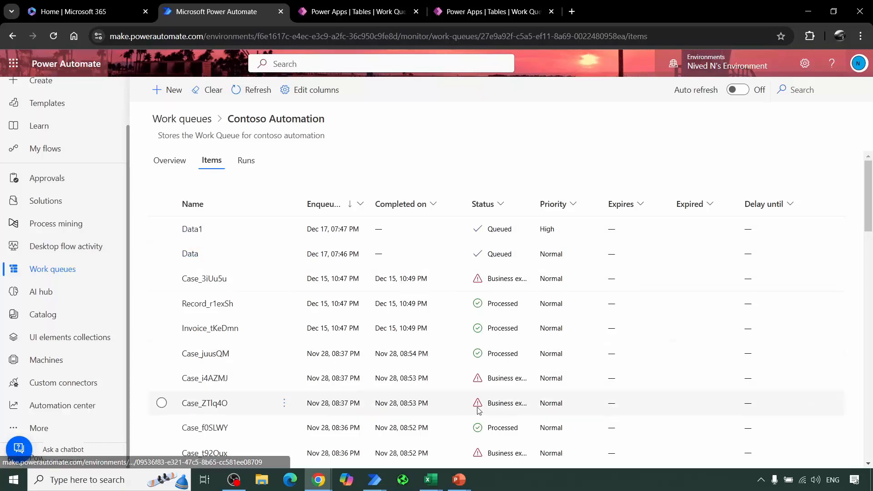
# Step: Examine the Data1 item's details and input text, and return to the Contoso Automation queue
pyautogui.moveTo(375, 480)
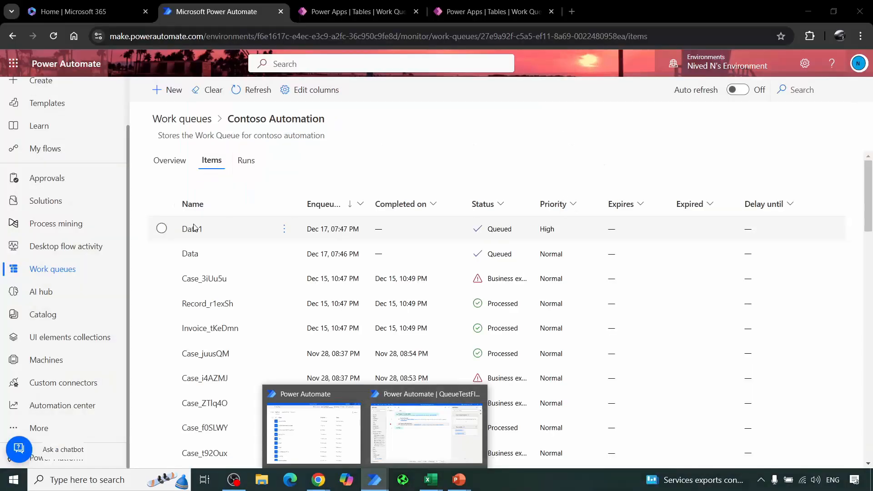
pyautogui.click(702, 226)
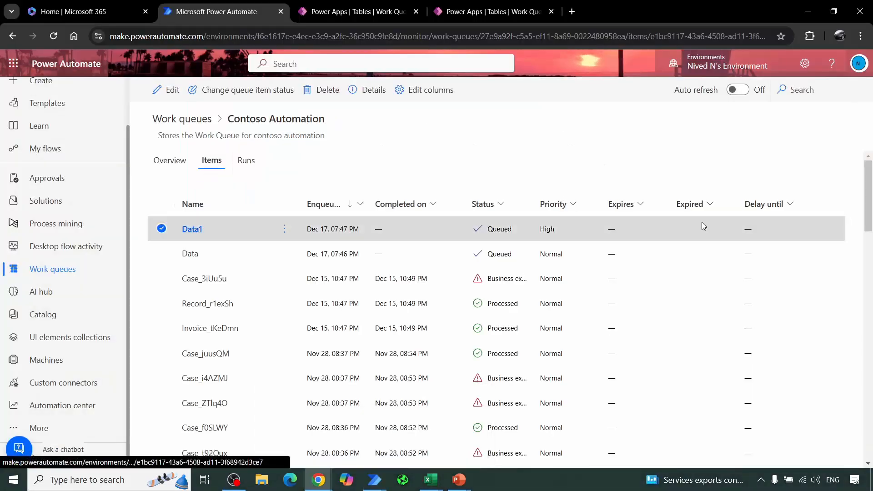
pyautogui.click(702, 225)
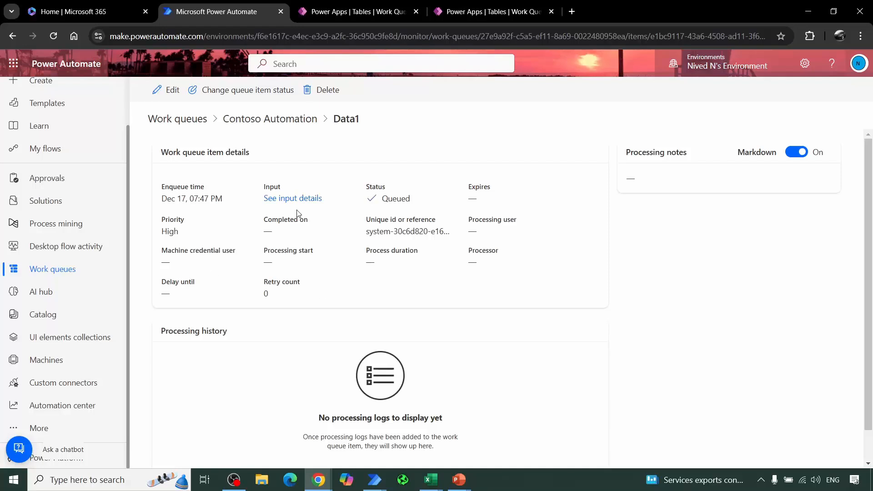
pyautogui.click(312, 198)
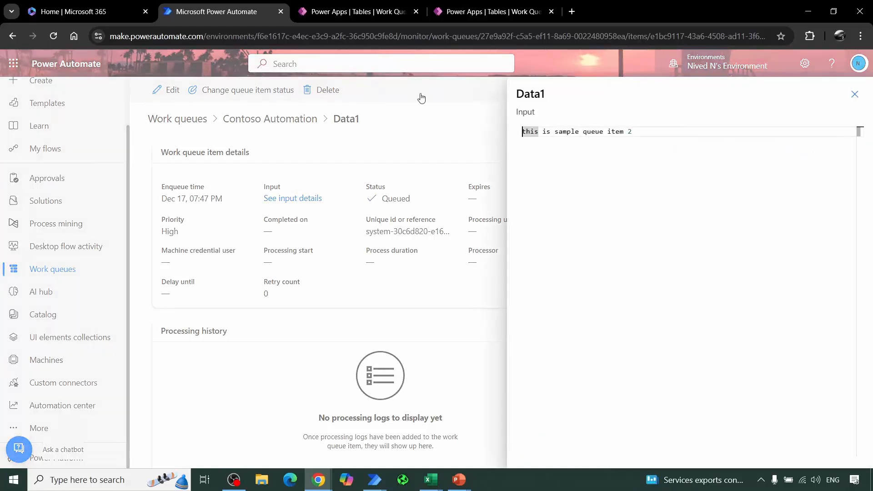
pyautogui.click(854, 94)
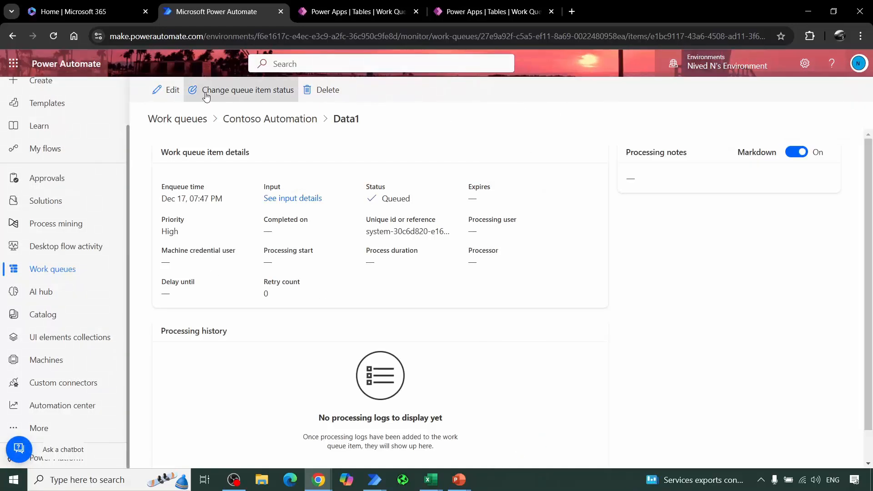
pyautogui.click(272, 123)
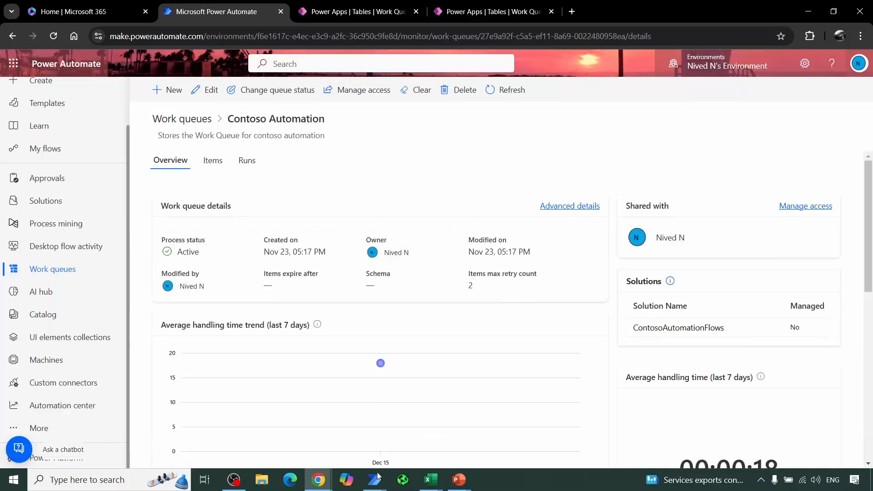
# Step: Switch to the QueueTestFlow desktop flow, run it up to the breakpoint and acknowledge the message box
pyautogui.moveTo(375, 479)
pyautogui.click(418, 425)
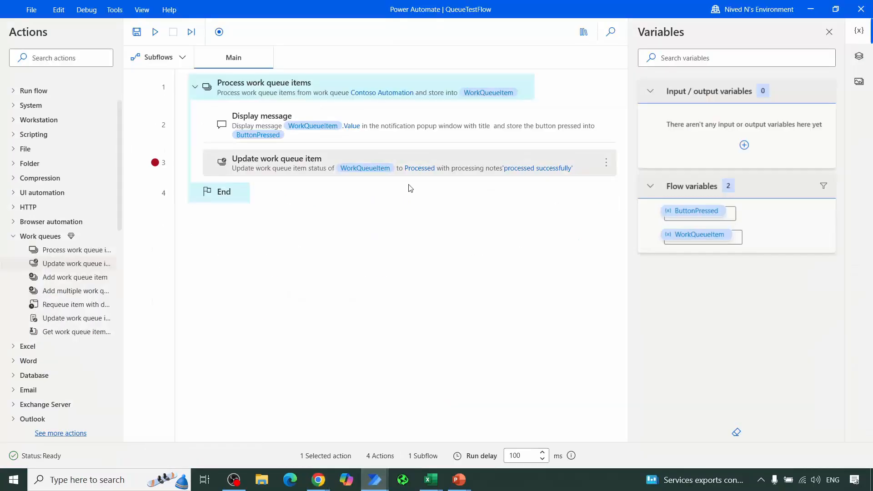
pyautogui.click(154, 35)
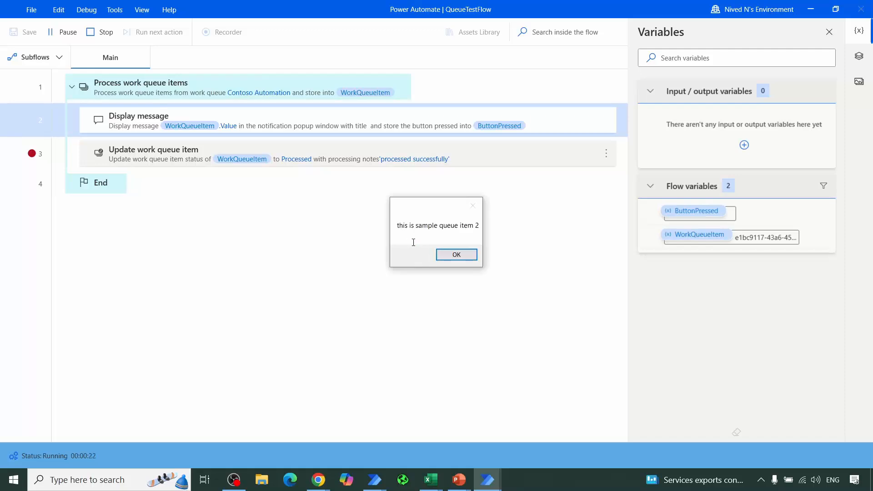
pyautogui.click(458, 256)
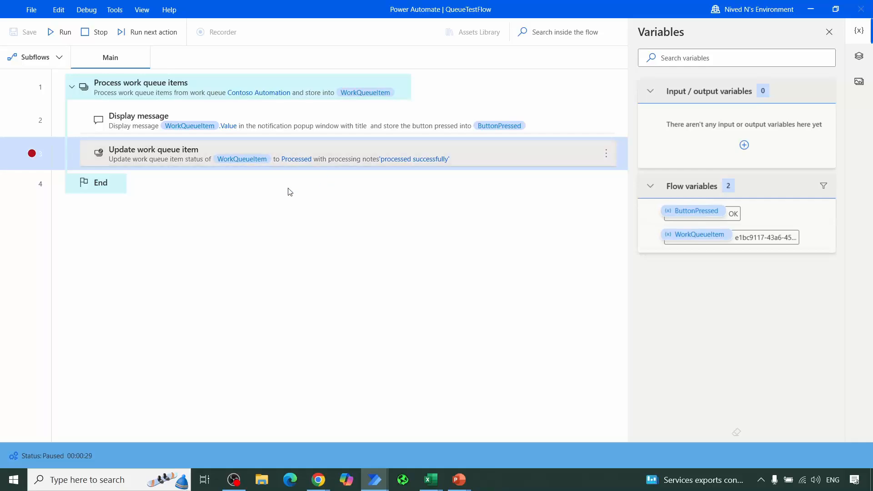
# Step: Switch to the browser and check the status of the Contoso Automation work queue items
pyautogui.moveTo(318, 478)
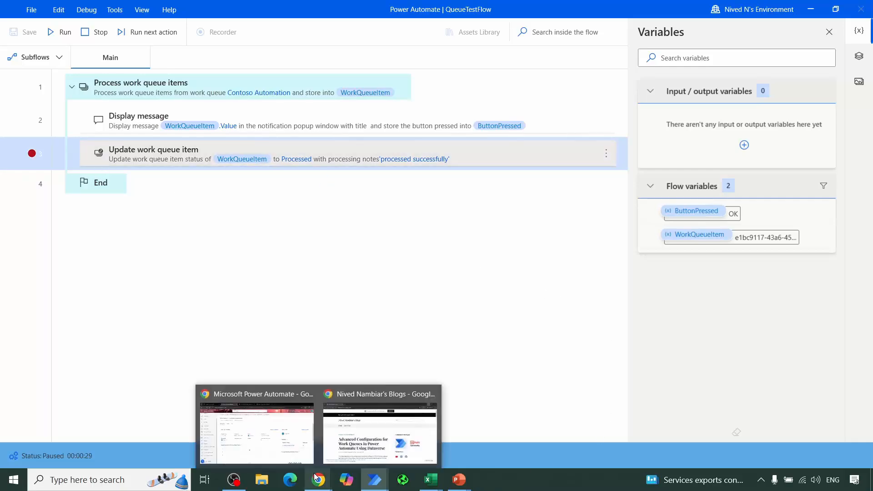
pyautogui.click(248, 419)
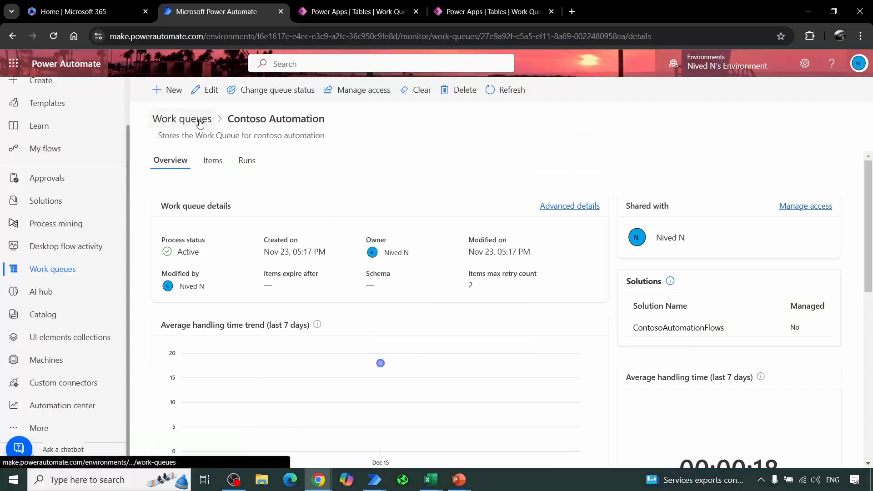
pyautogui.click(219, 165)
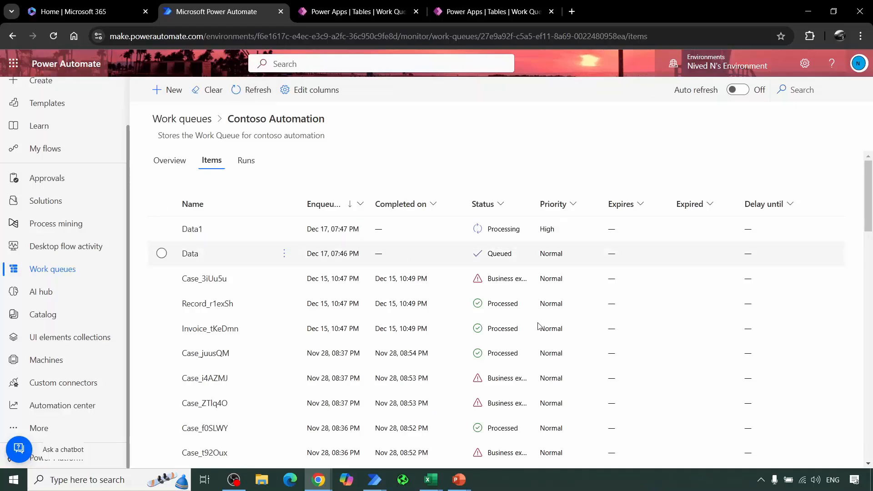
# Step: Return to the paused QueueTestFlow desktop flow and run only its Update work queue item action
pyautogui.moveTo(375, 477)
pyautogui.click(428, 427)
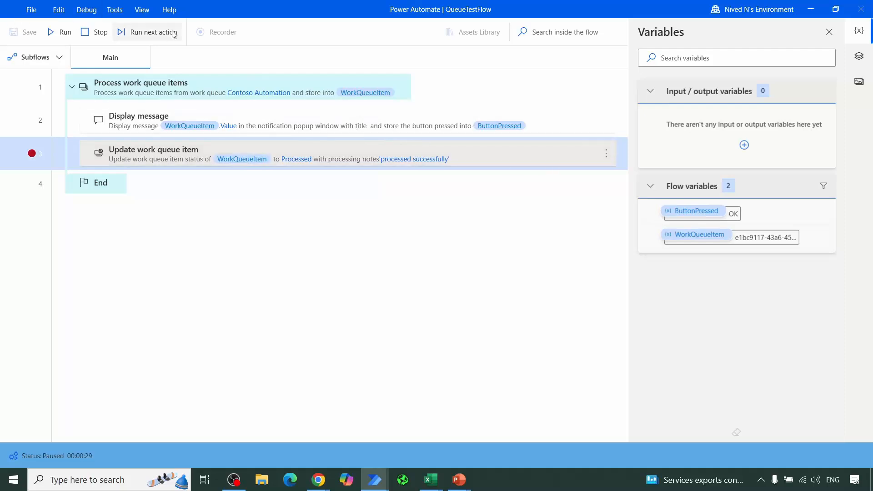
pyautogui.click(129, 32)
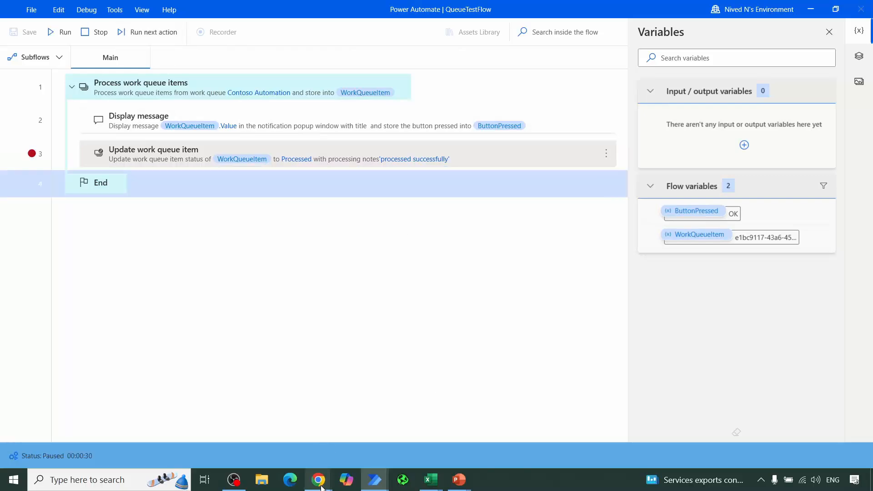
# Step: Switch to the browser and refresh the Contoso Automation queue's items to check the Data1 item's status
pyautogui.moveTo(318, 480)
pyautogui.click(279, 427)
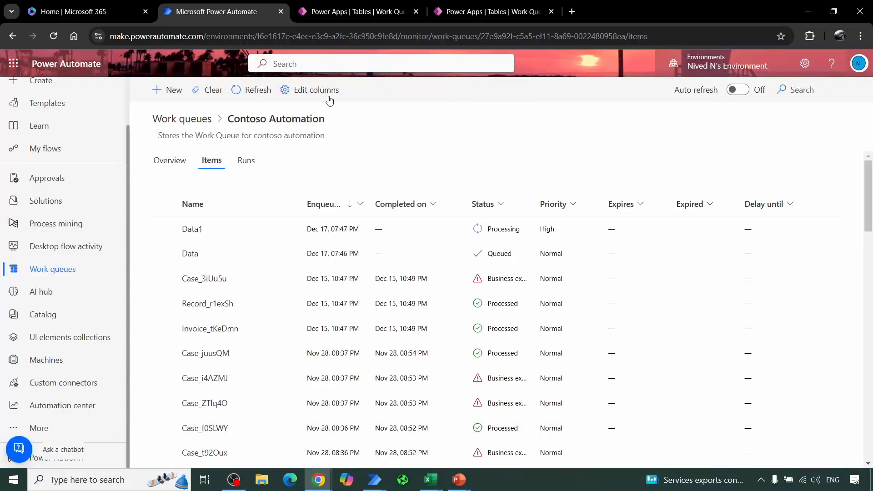
pyautogui.click(261, 88)
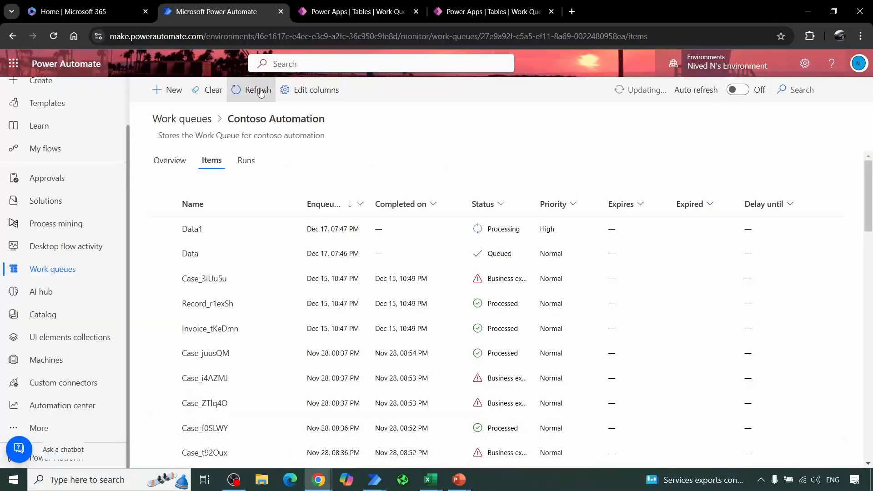
# Step: Examine the Data1 item's details and edit form, cancel editing and return to the Contoso Automation queue
pyautogui.click(194, 233)
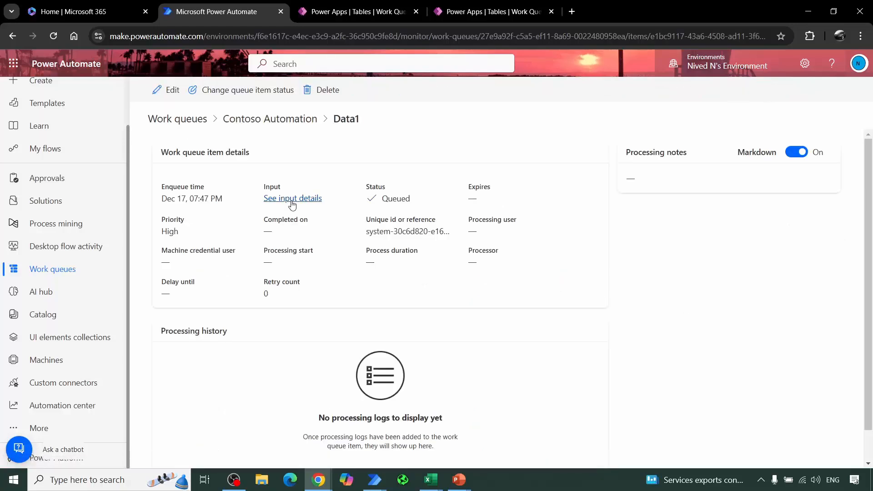
pyautogui.click(173, 91)
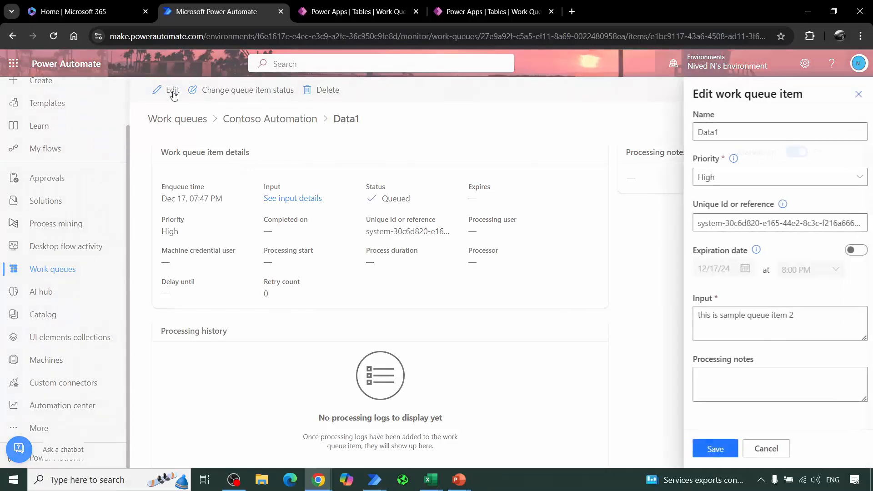
pyautogui.click(763, 449)
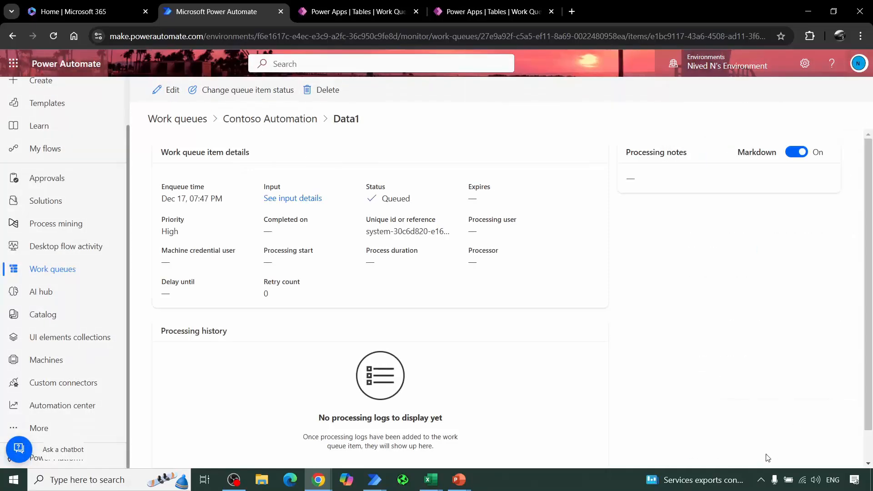
pyautogui.click(315, 123)
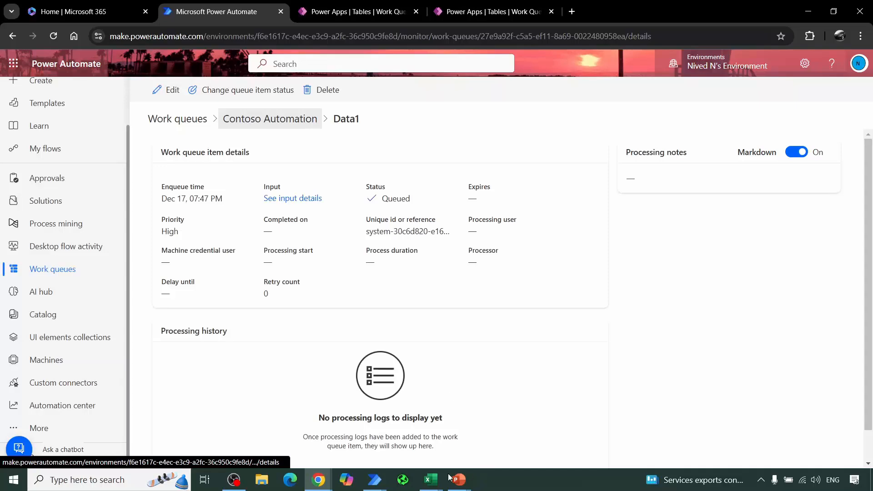
# Step: Switch to the paused QueueTestFlow desktop flow and stop its run
pyautogui.moveTo(382, 477)
pyautogui.click(384, 458)
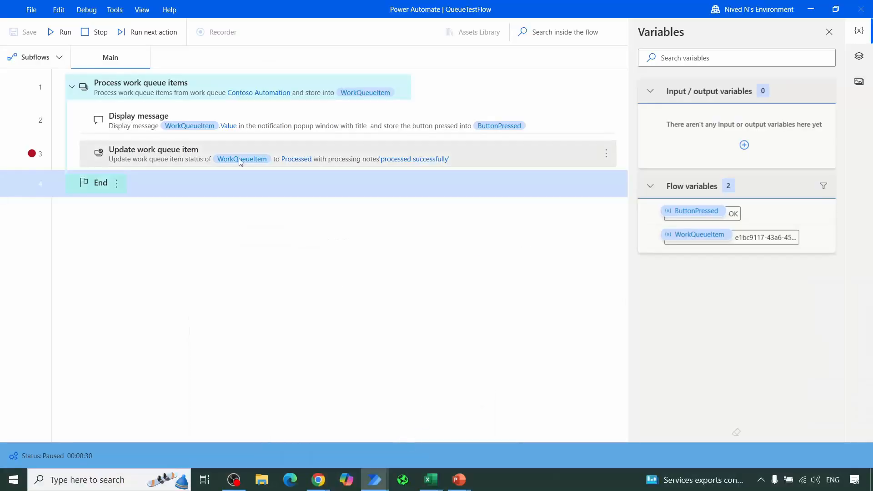
pyautogui.click(101, 32)
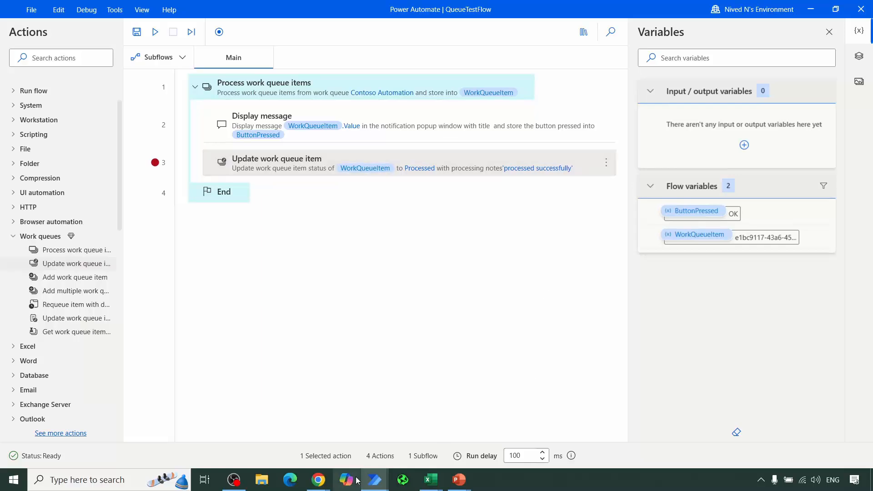
# Step: Switch to the browser, view the Contoso Automation work queue's edit settings and close them without saving
pyautogui.click(312, 463)
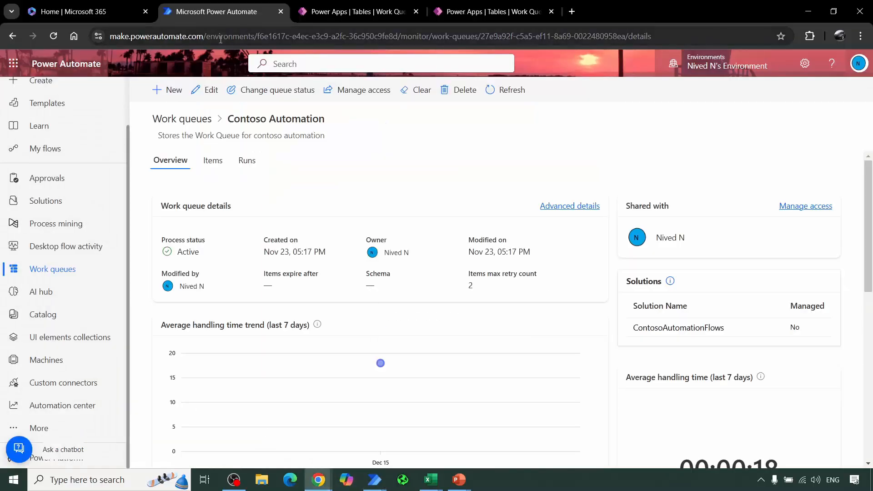
pyautogui.click(208, 93)
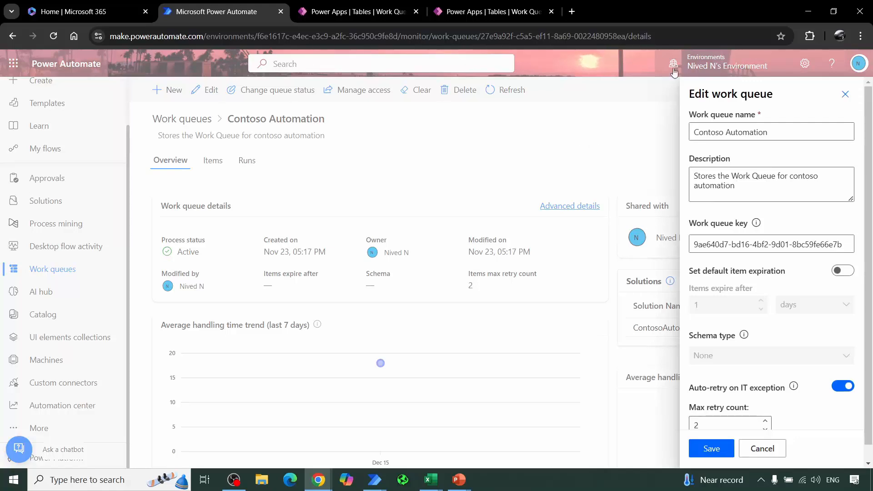
pyautogui.press('Escape')
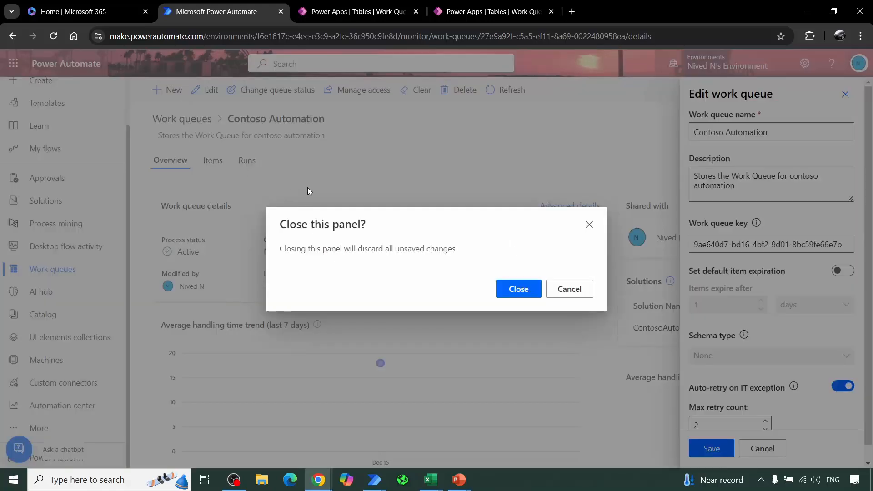
pyautogui.click(507, 288)
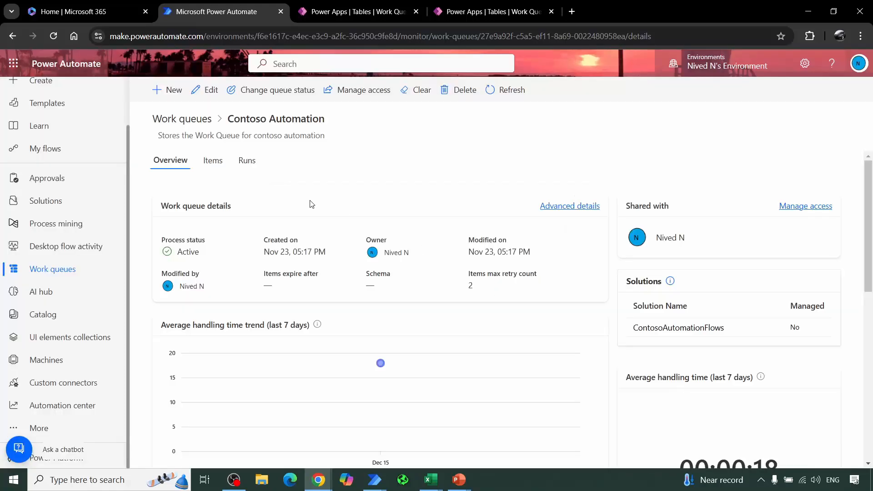
# Step: Open Data1 from the queue's items, review its edit form without changes and return to the queue overview
pyautogui.click(207, 168)
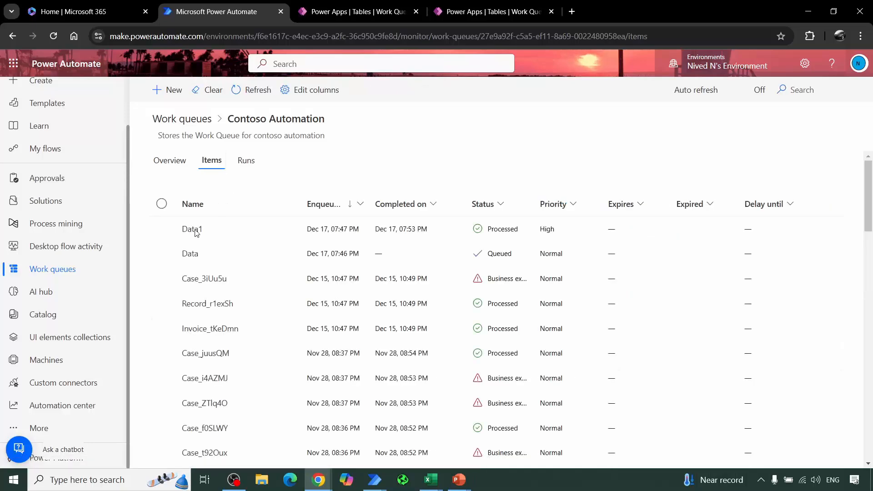
pyautogui.click(200, 230)
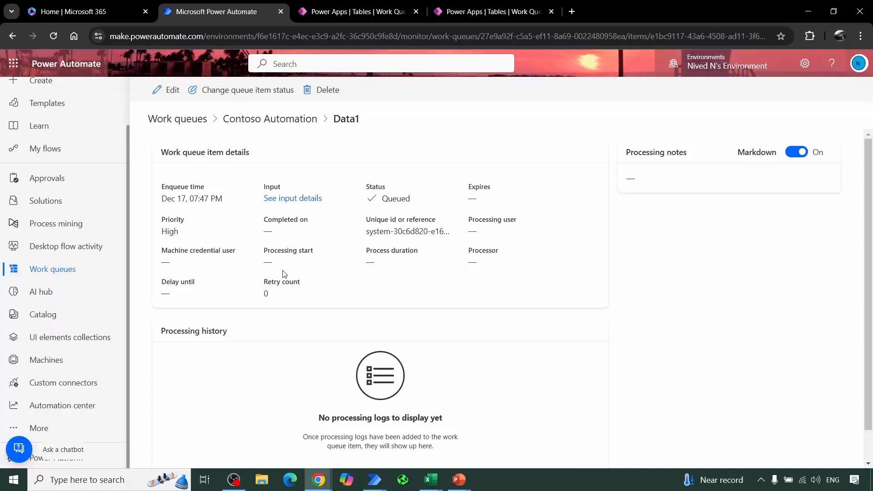
pyautogui.click(170, 90)
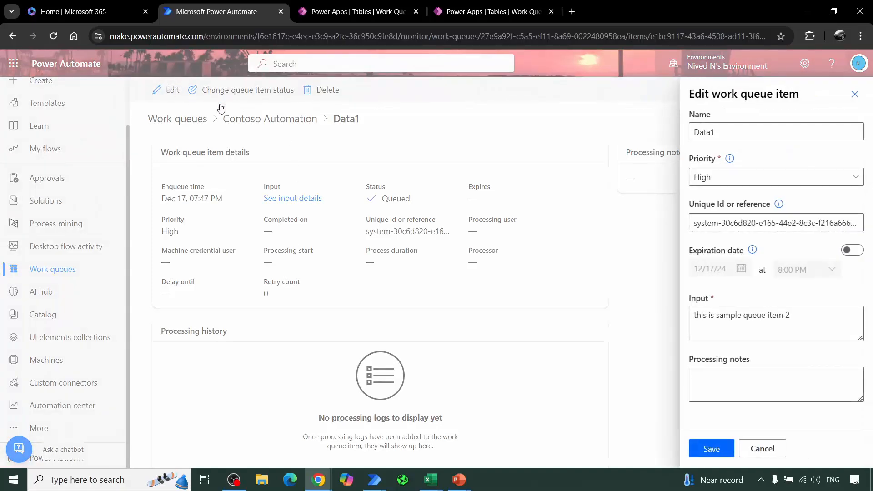
pyautogui.click(762, 448)
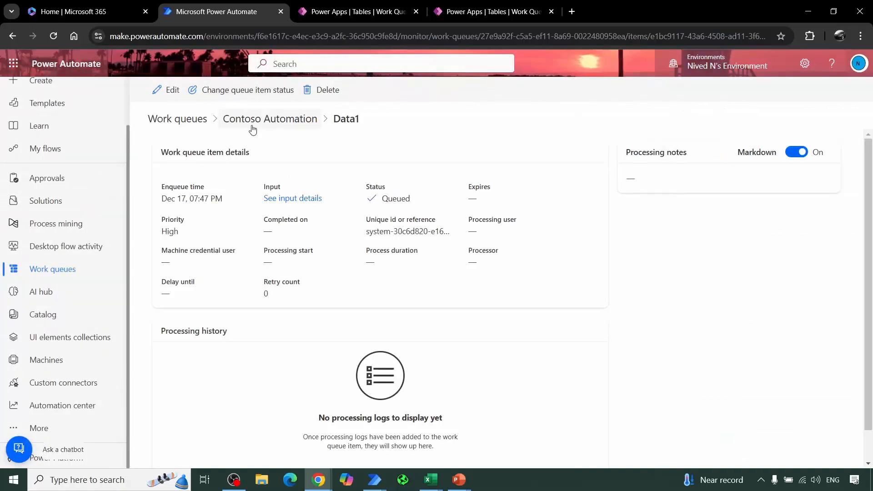
pyautogui.click(58, 39)
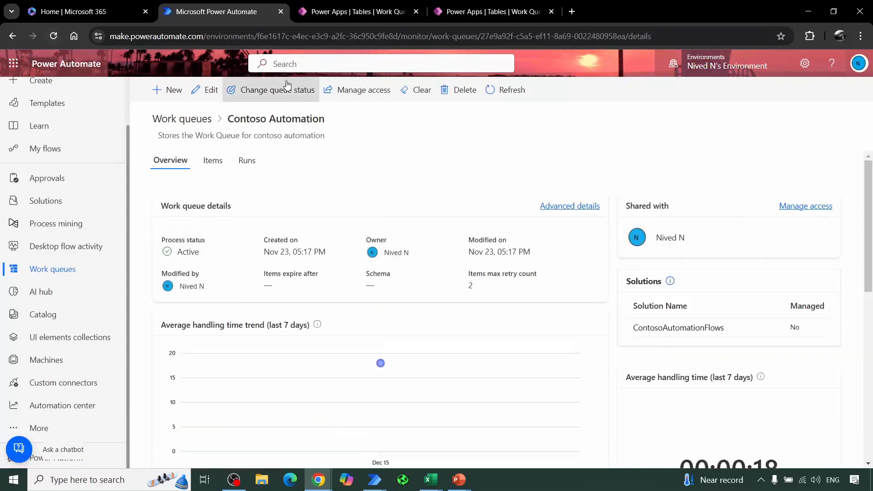
# Step: Refresh the queue's items, check Data1's processing notes in its edit form, cancel editing and reload the item page
pyautogui.click(210, 160)
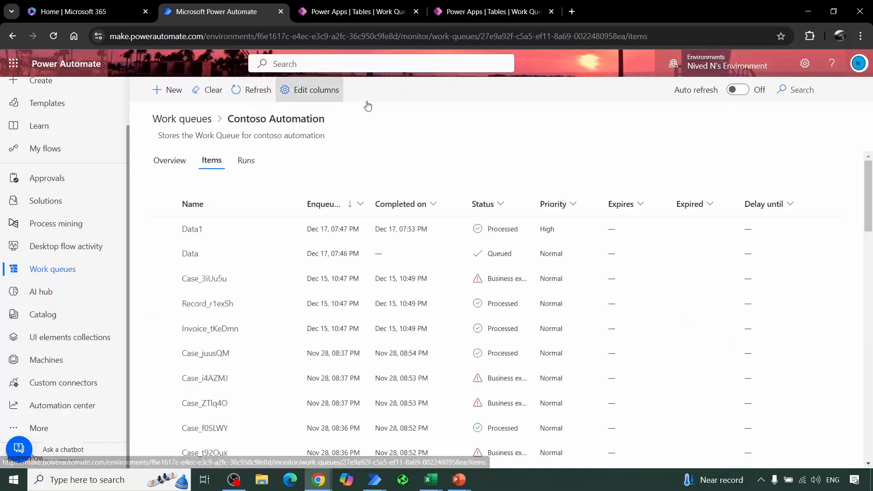
pyautogui.click(250, 90)
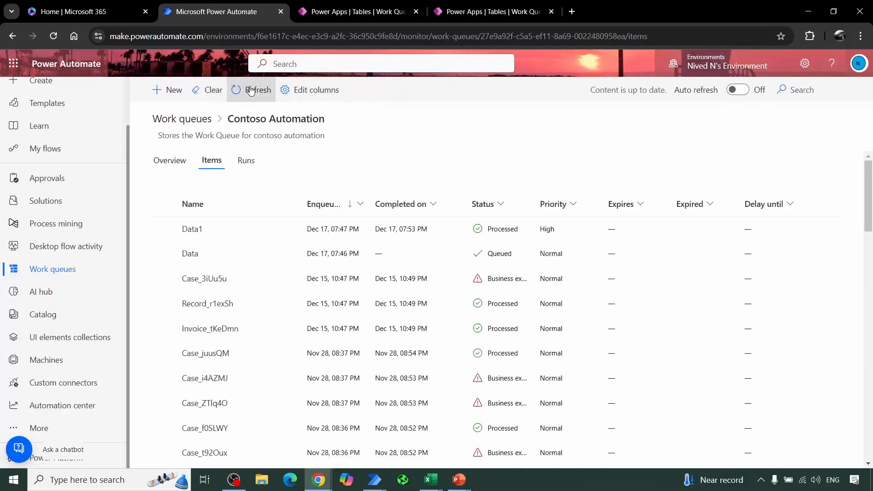
pyautogui.click(198, 229)
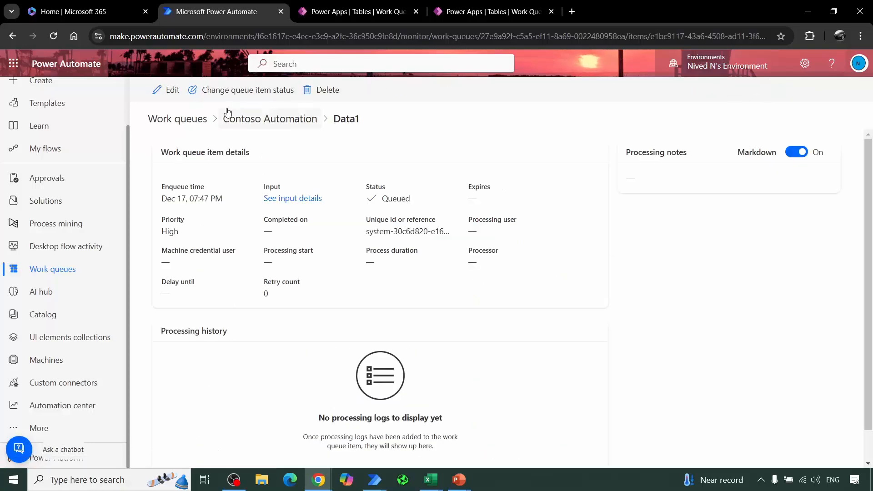
pyautogui.click(170, 89)
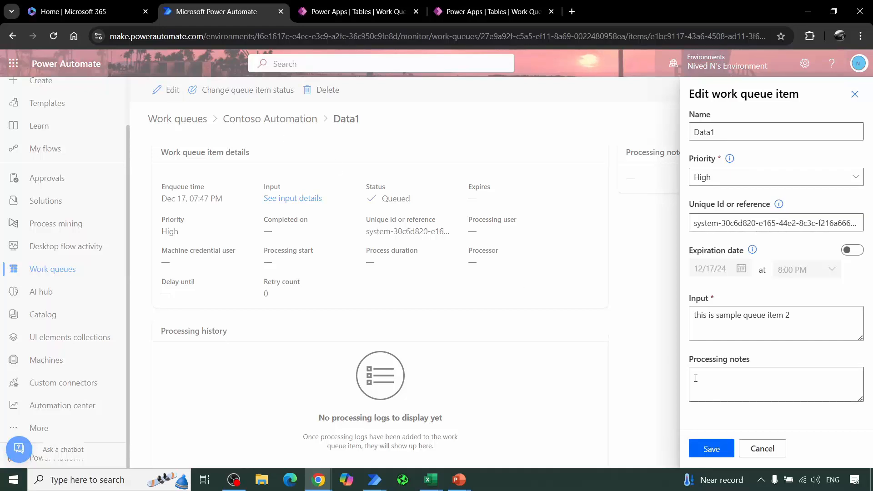
pyautogui.click(754, 454)
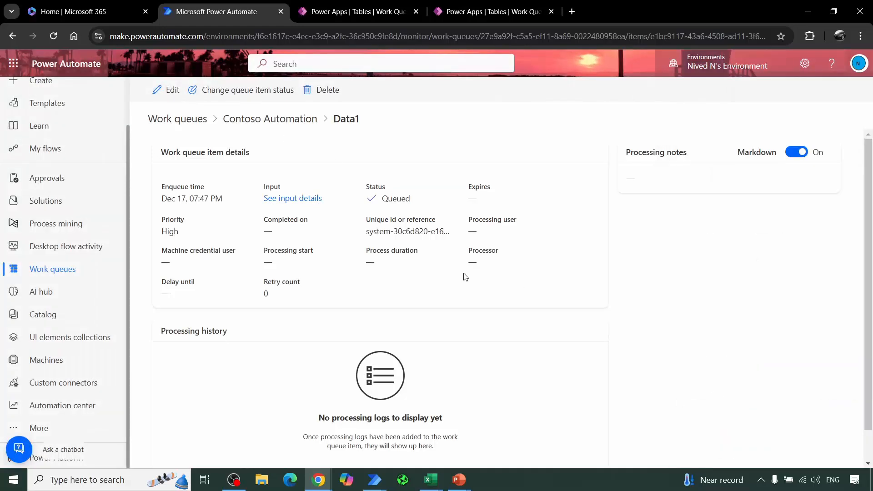
pyautogui.click(53, 37)
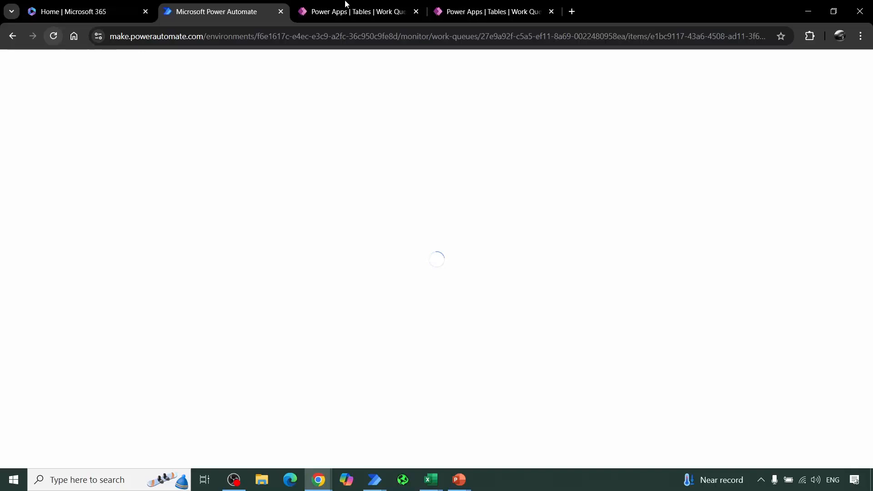
# Step: Switch to the QueueTestFlow desktop flow and open its Update work queue item action for editing
pyautogui.moveTo(368, 485)
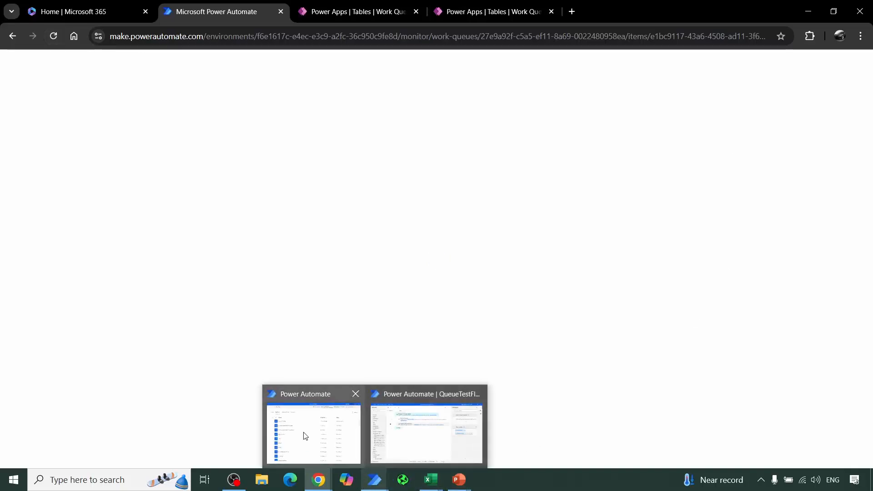
pyautogui.moveTo(305, 435)
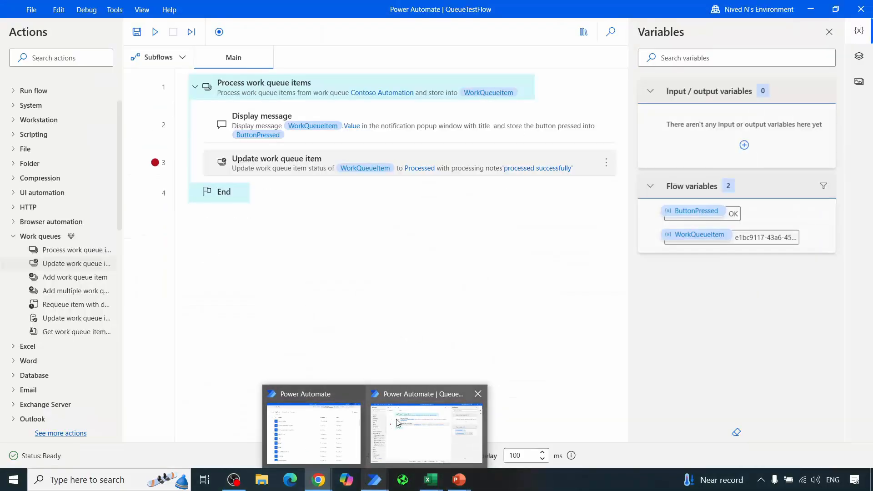
pyautogui.click(426, 432)
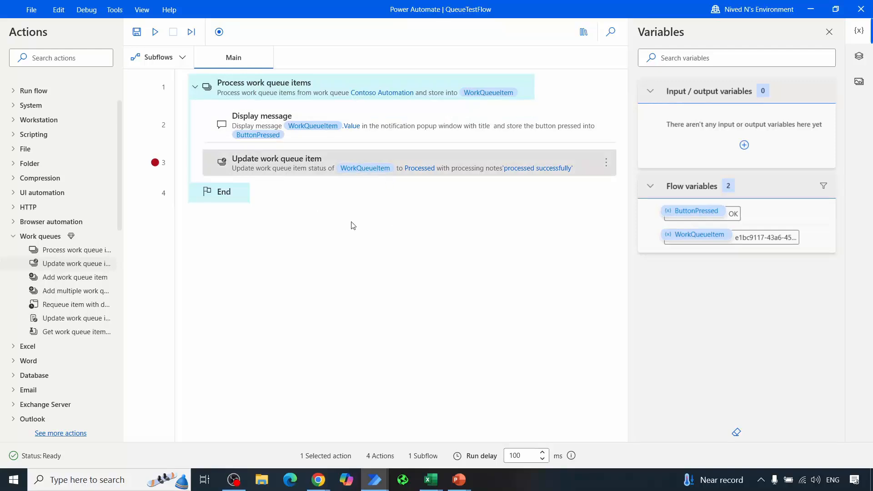
pyautogui.press('Return')
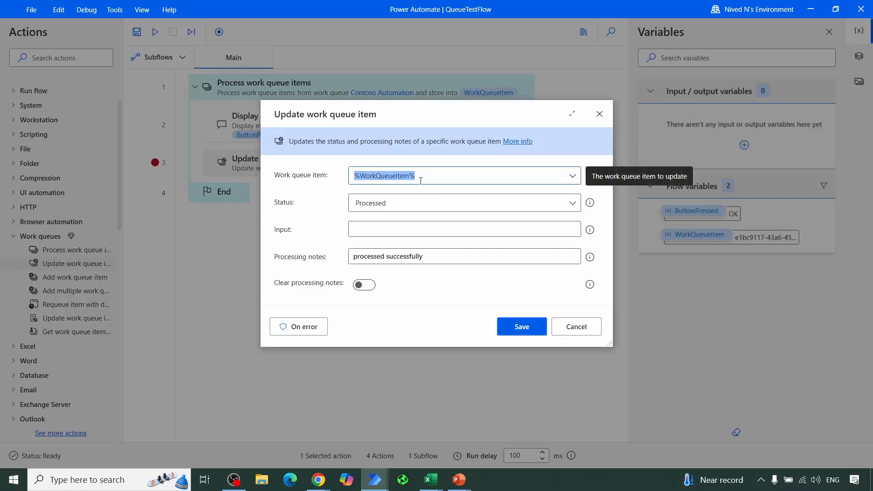
pyautogui.moveTo(452, 116); pyautogui.dragTo(440, 198)
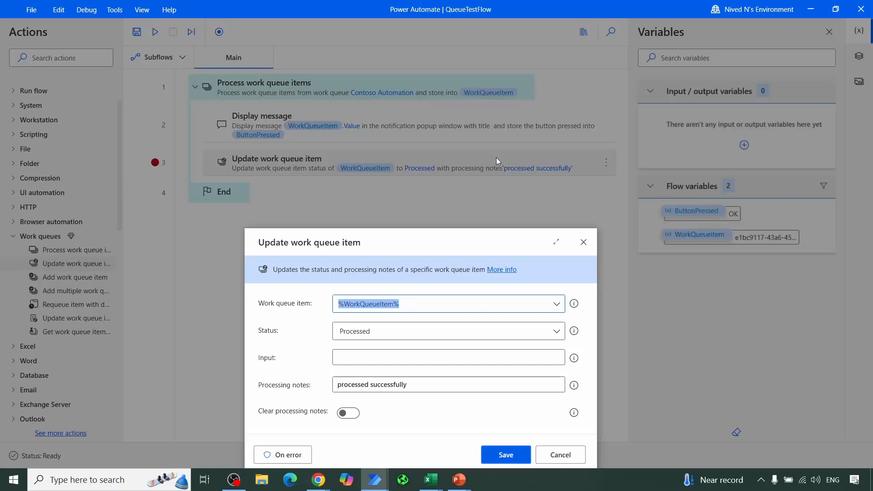
# Step: Review the status options available in the Update work queue item action and keep Processed selected
pyautogui.click(381, 341)
pyautogui.click(380, 341)
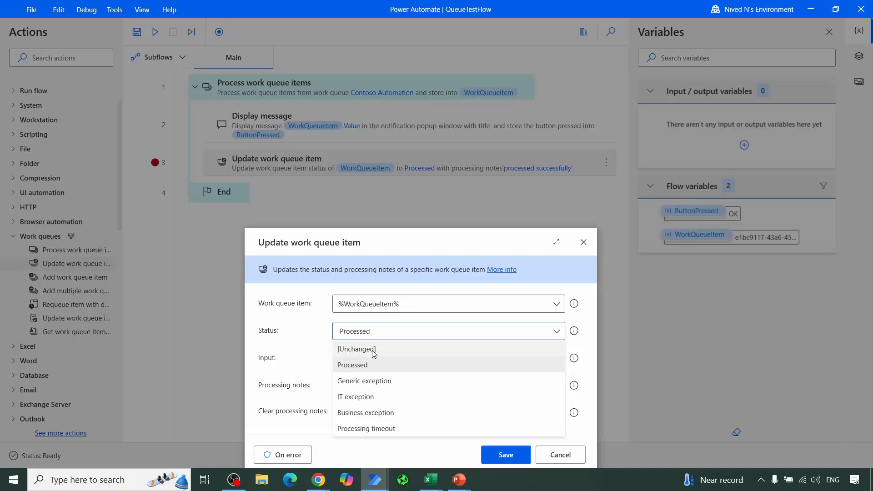
pyautogui.click(369, 359)
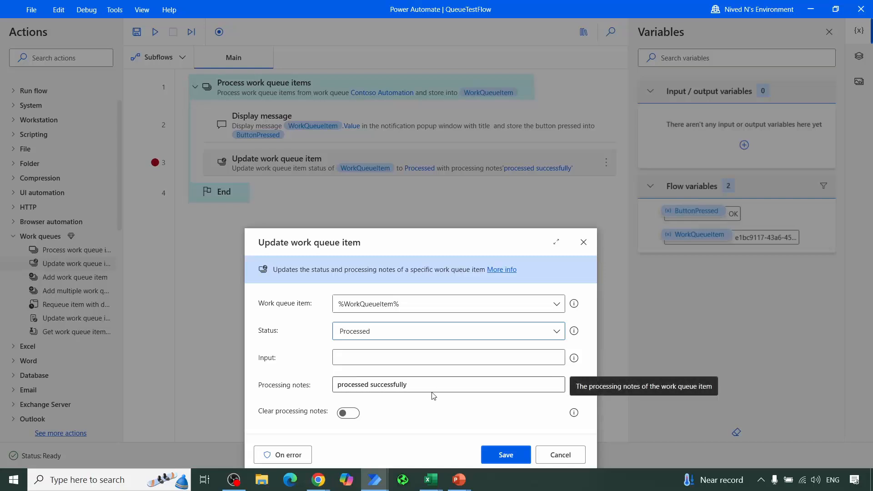
pyautogui.moveTo(444, 242); pyautogui.dragTo(421, 73)
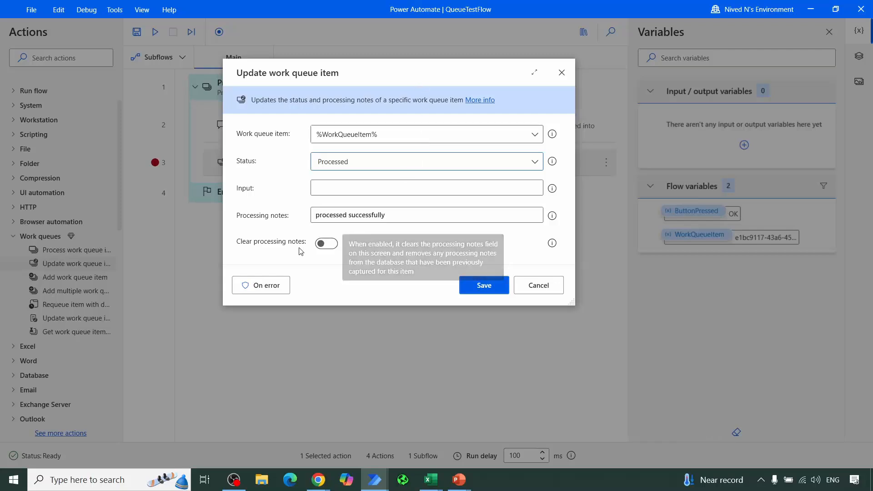
# Step: Read the Clear processing notes description and toggle that option to compare its effect, leaving it enabled
pyautogui.click(324, 245)
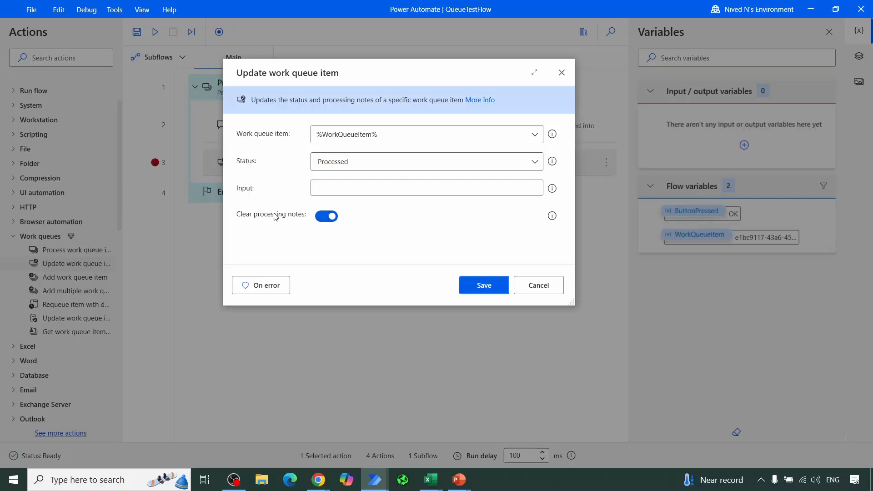
pyautogui.moveTo(553, 216)
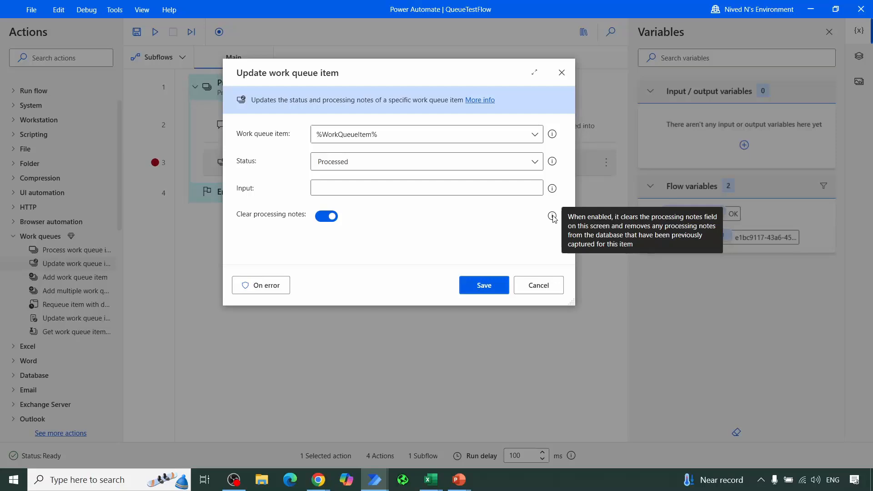
pyautogui.click(334, 217)
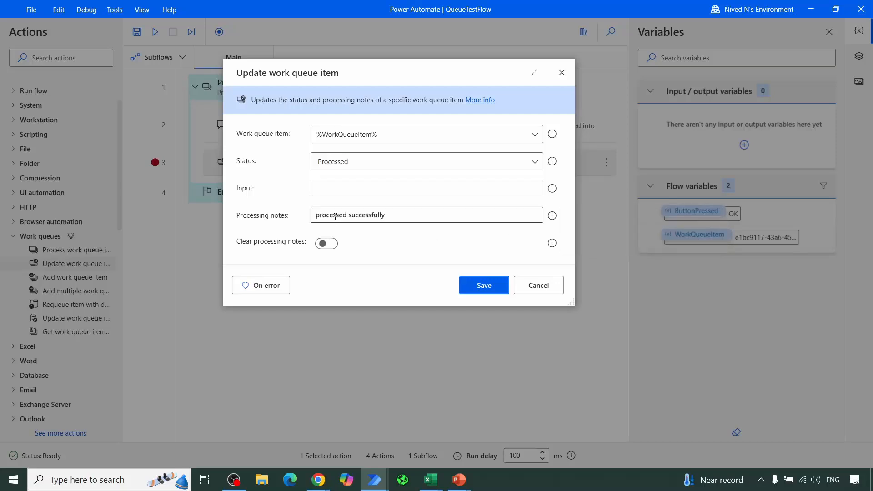
pyautogui.click(327, 243)
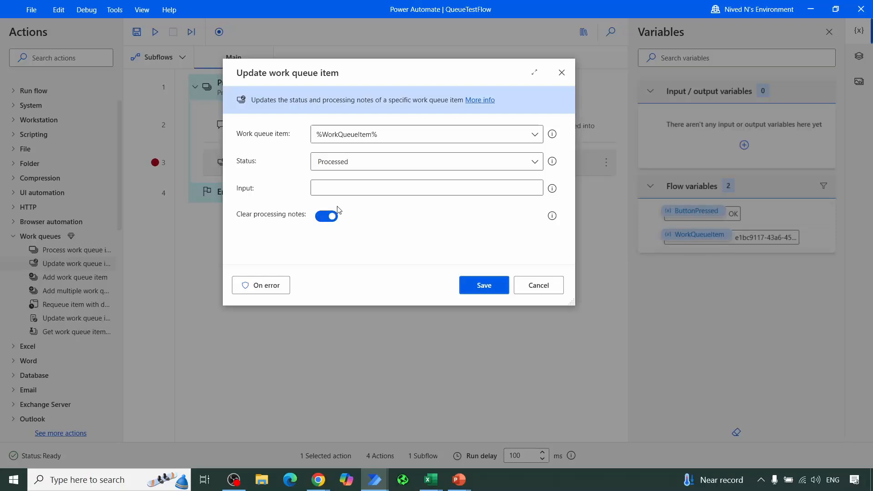
# Step: Turn off the Clear processing notes option and close the Update work queue item action without saving
pyautogui.click(333, 217)
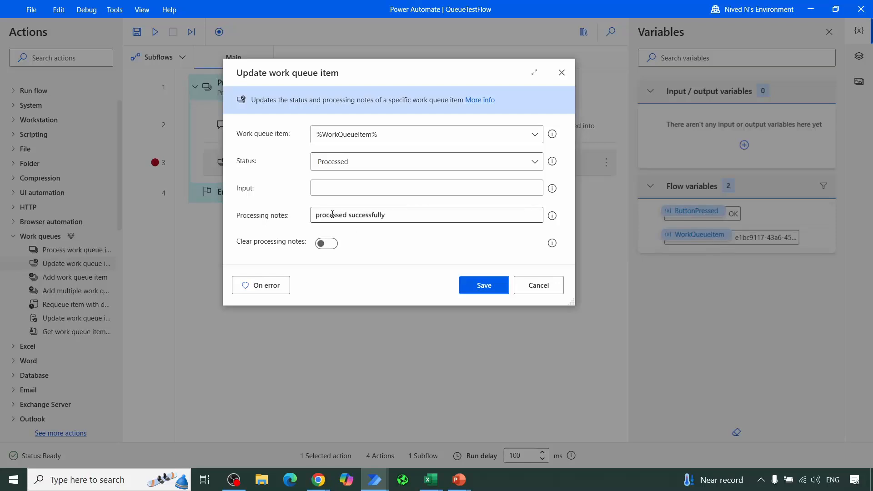
pyautogui.click(555, 292)
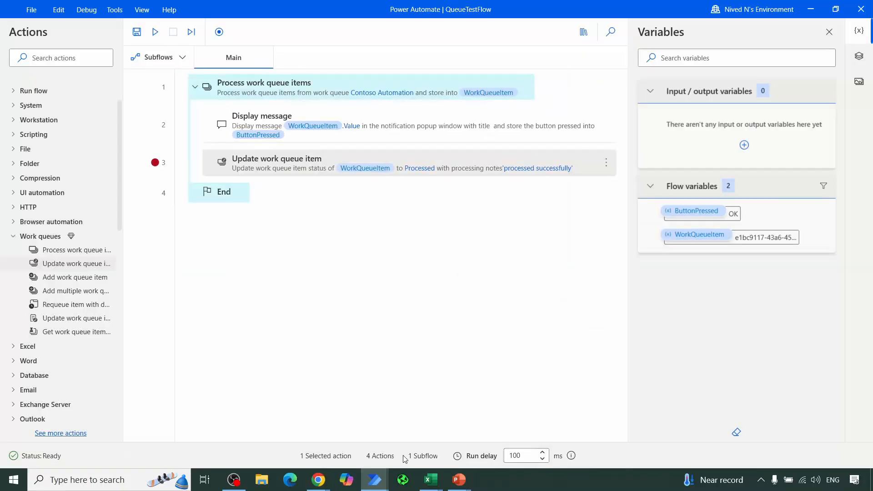
# Step: Switch to the browser, check Data1's edit form without saving, and return to the Contoso Automation queue's items list
pyautogui.moveTo(318, 479)
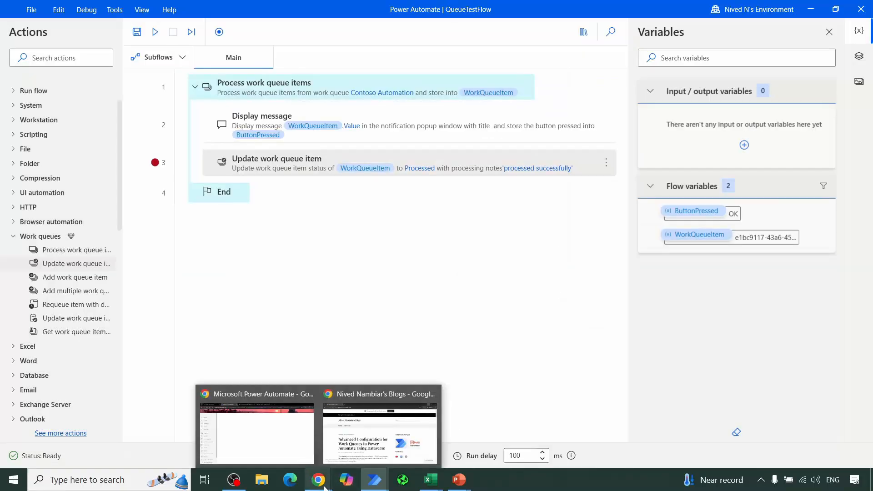
pyautogui.click(254, 430)
pyautogui.click(167, 90)
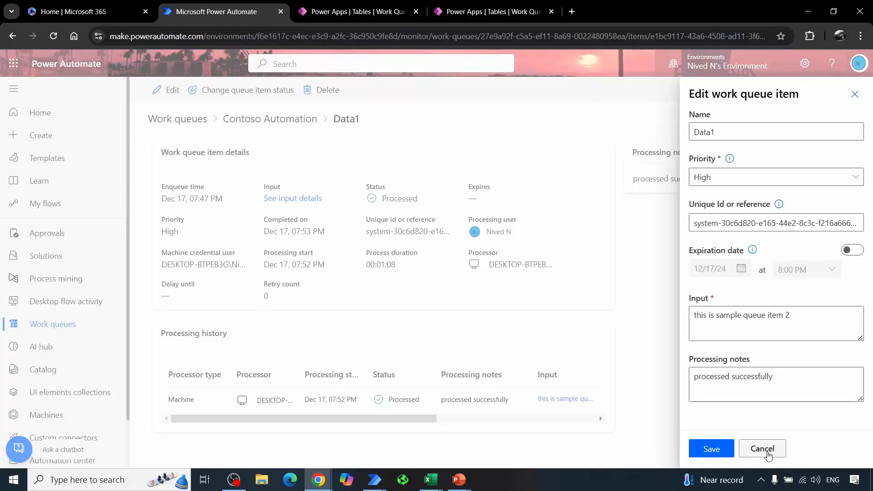
pyautogui.click(768, 456)
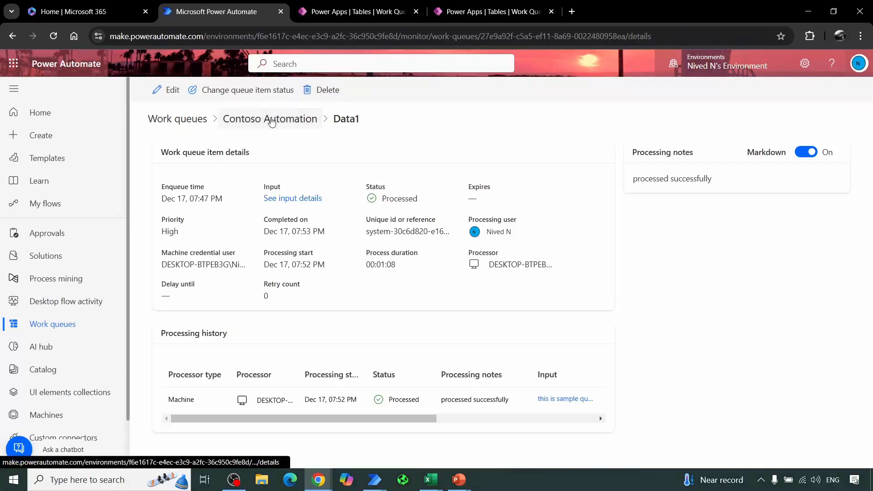
pyautogui.click(271, 122)
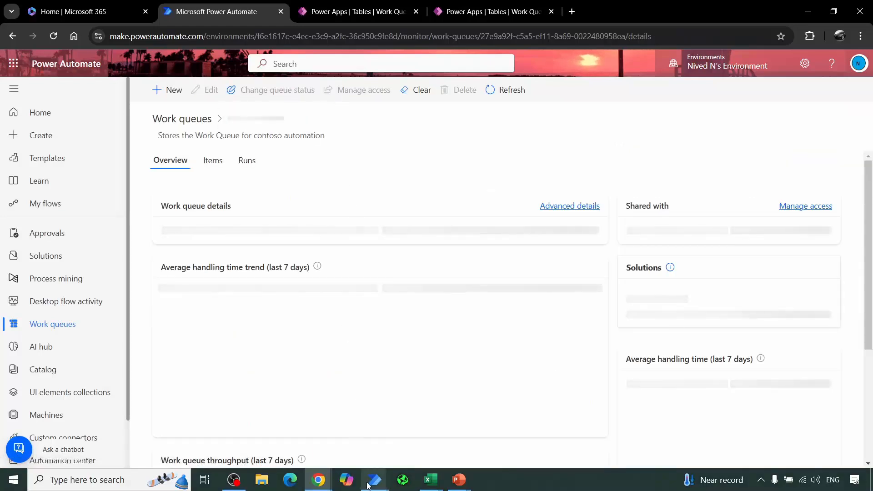
pyautogui.click(212, 162)
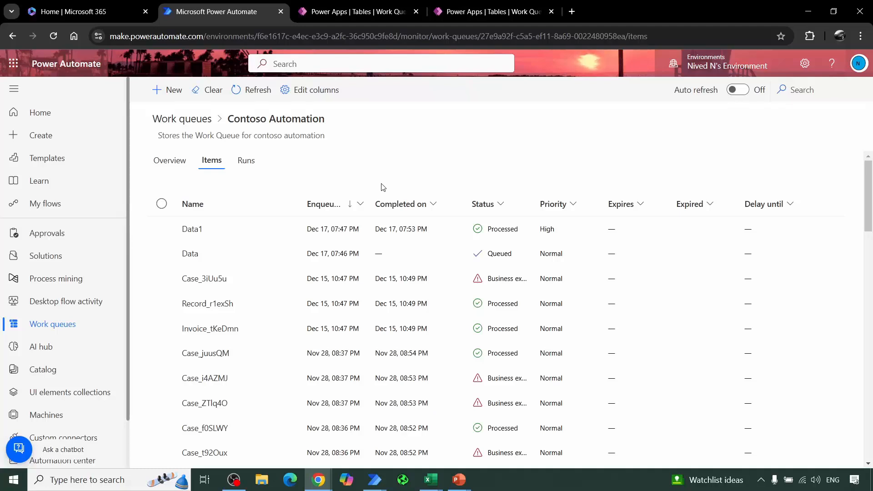
# Step: Switch to the QueueTestFlow desktop flow, clear the breakpoint on the Update work queue item action and run the flow
pyautogui.moveTo(380, 488)
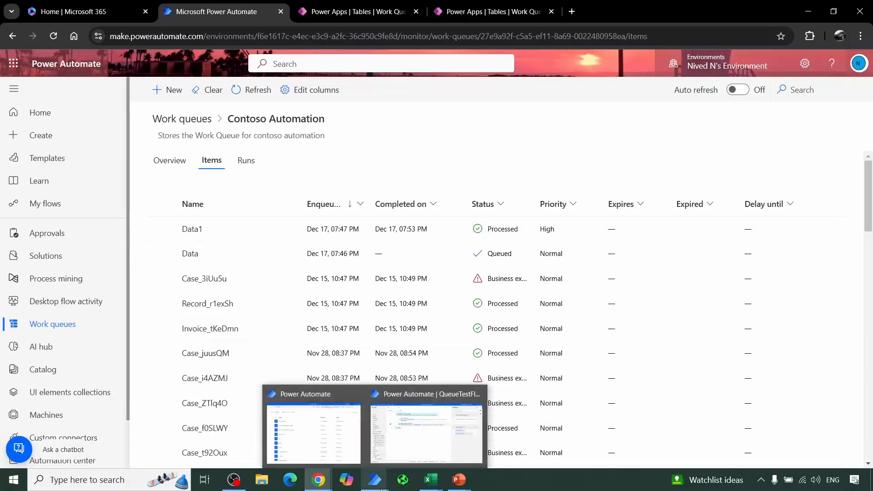
pyautogui.click(426, 432)
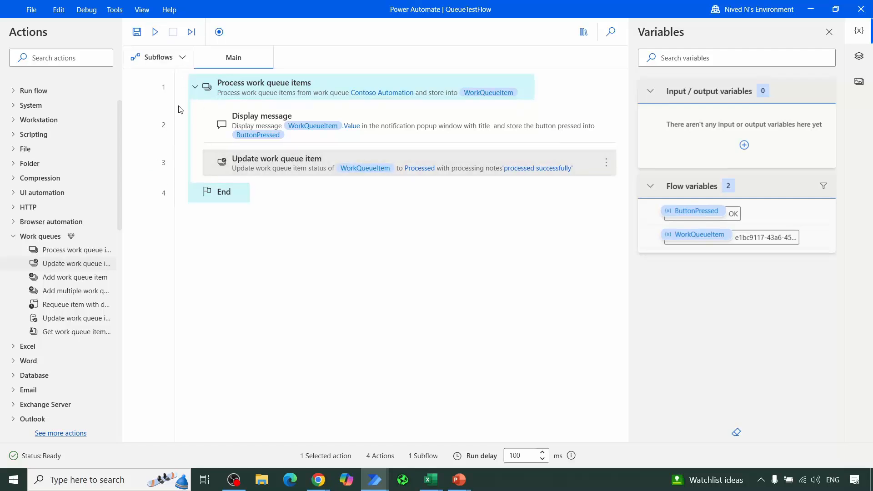
pyautogui.click(160, 168)
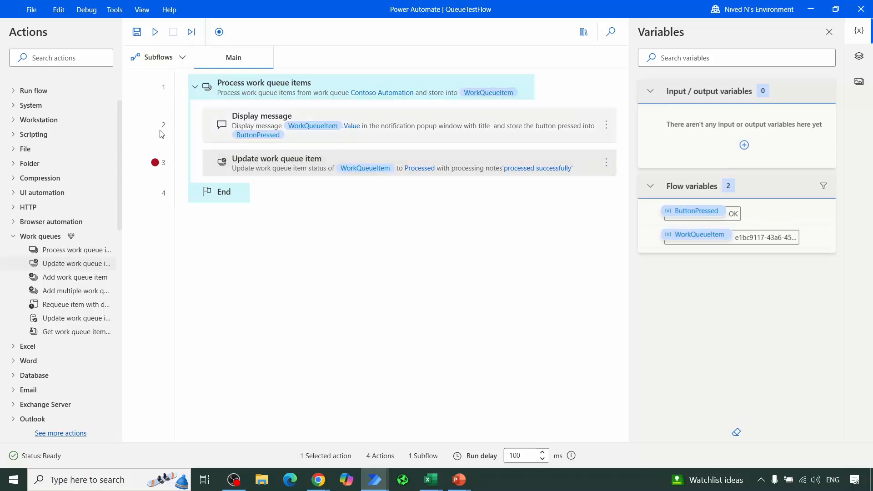
pyautogui.click(155, 162)
pyautogui.click(157, 30)
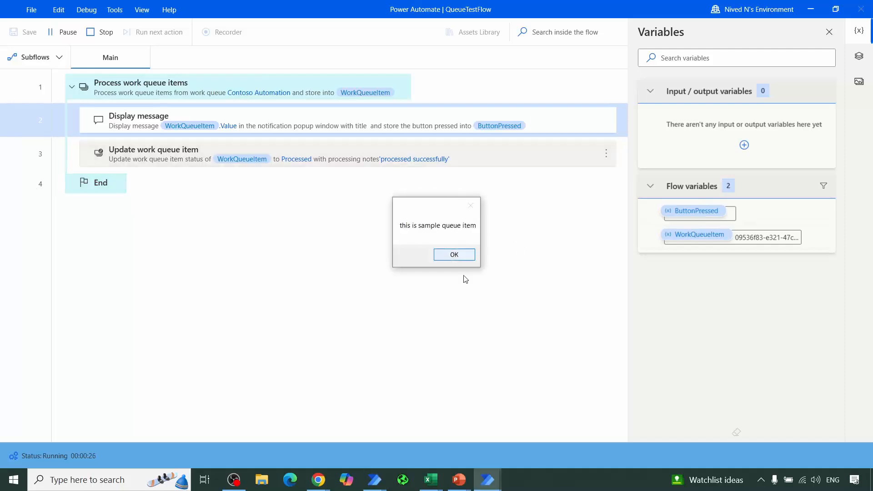
# Step: Switch to the browser and refresh the Contoso Automation items to check the Data item's status while the flow is running
pyautogui.moveTo(331, 485)
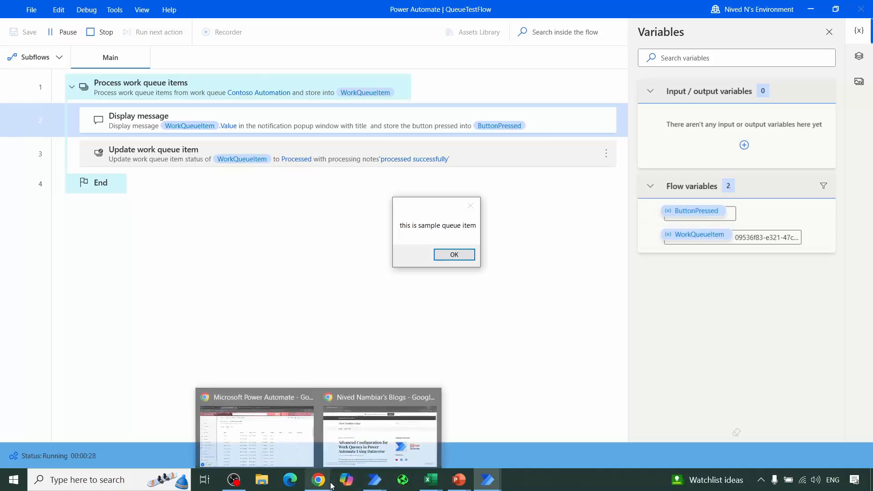
pyautogui.click(284, 426)
pyautogui.click(235, 91)
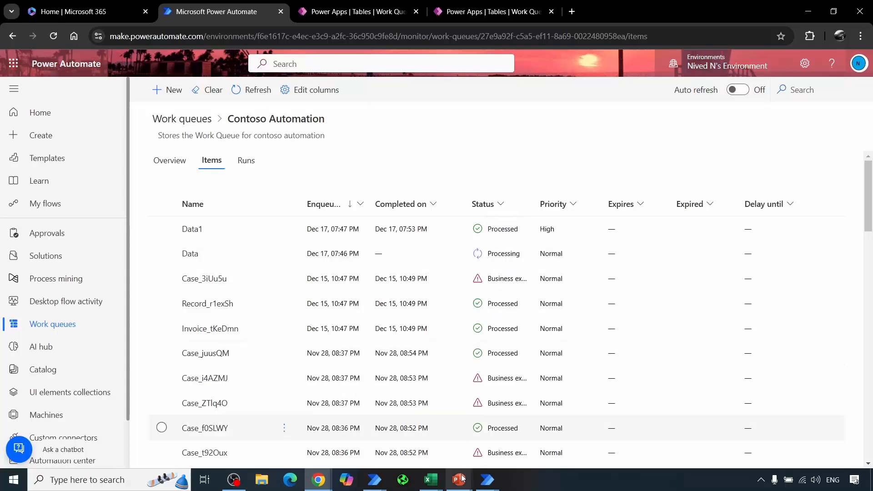
# Step: Return to the running QueueTestFlow and acknowledge its displayed message so that the flow finishes processing the Data item
pyautogui.moveTo(374, 480)
pyautogui.click(421, 442)
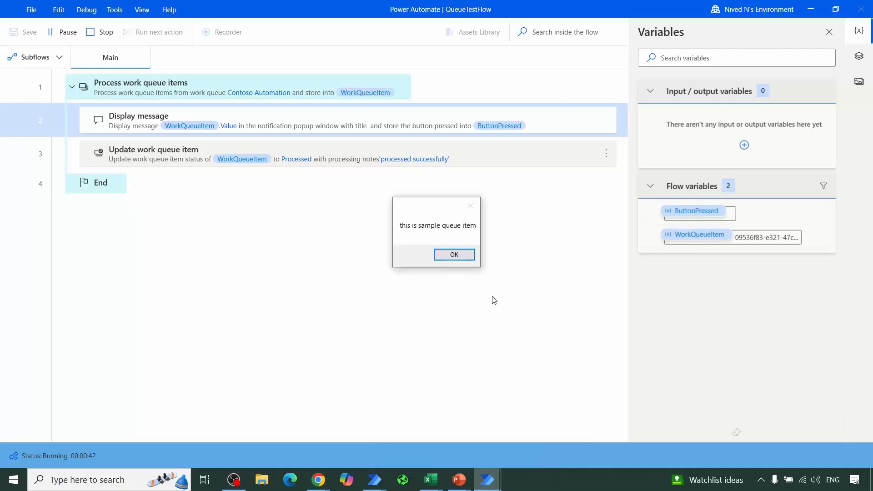
pyautogui.click(462, 256)
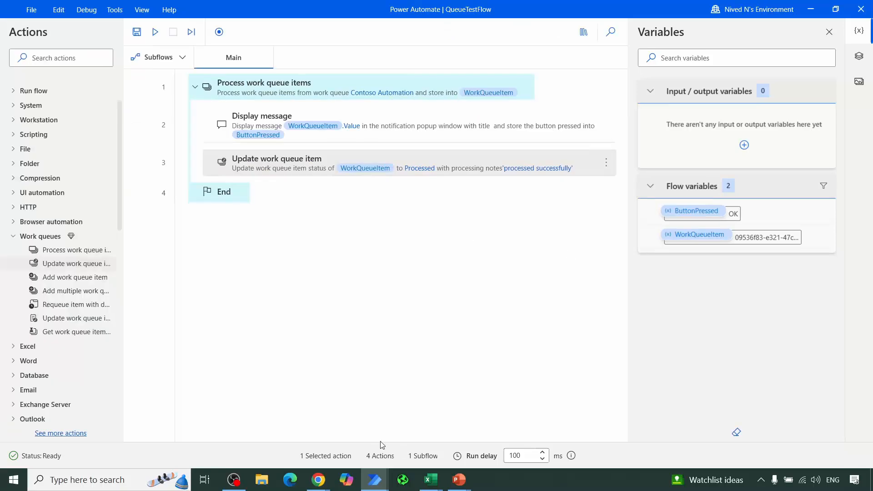
# Step: Switch to the browser and refresh the Contoso Automation items to check the Data item's status after the flow run
pyautogui.moveTo(314, 483)
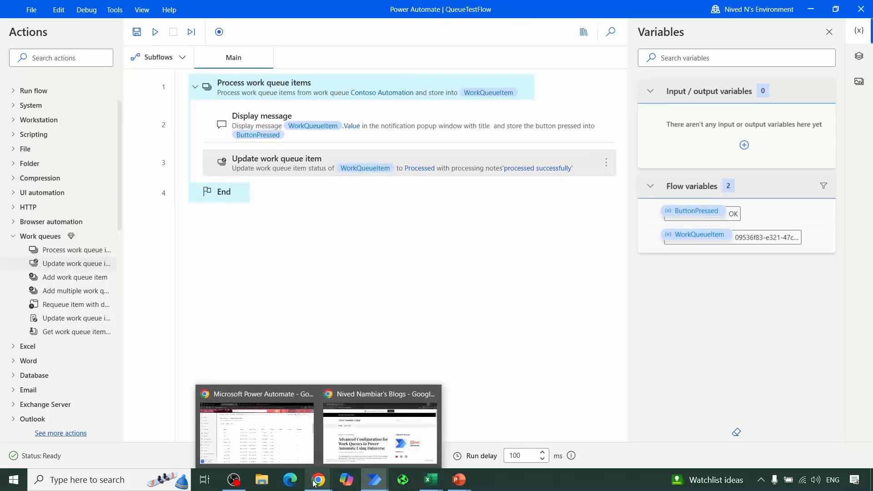
pyautogui.click(259, 421)
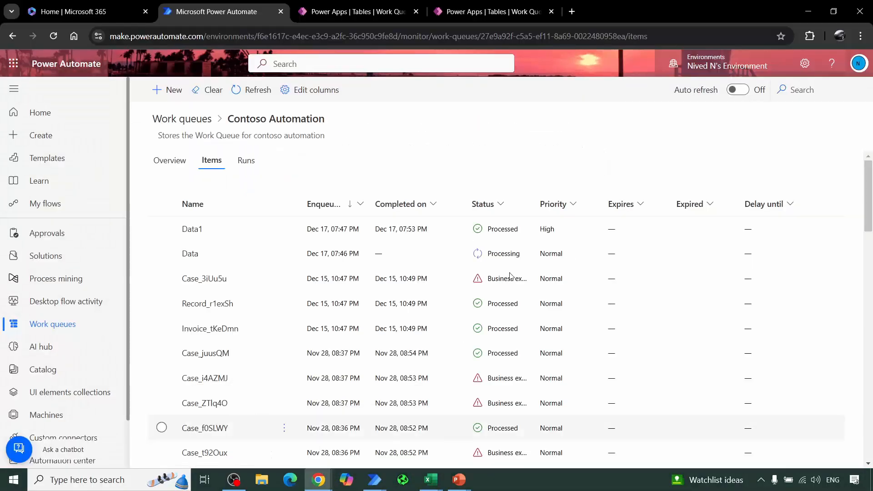
pyautogui.click(238, 90)
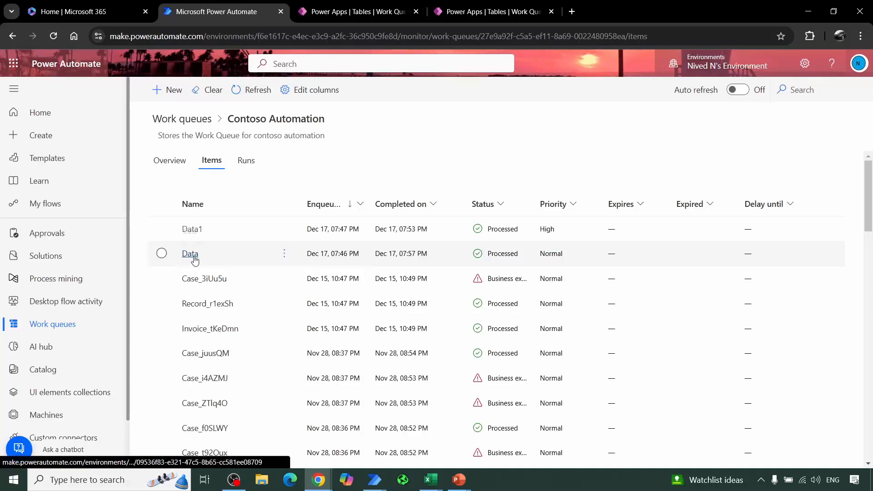
# Step: Switch to QueueTestFlow, review the Update work queue item action's status options and close the action without changes
pyautogui.moveTo(375, 480)
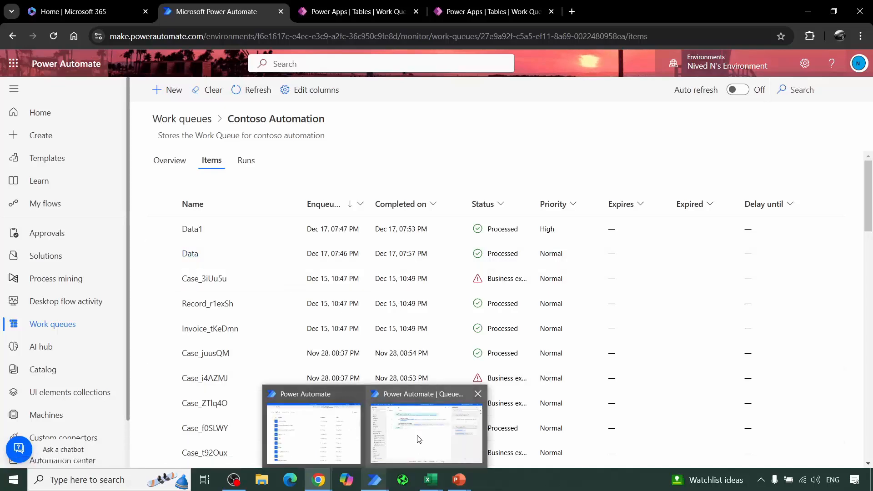
pyautogui.click(423, 410)
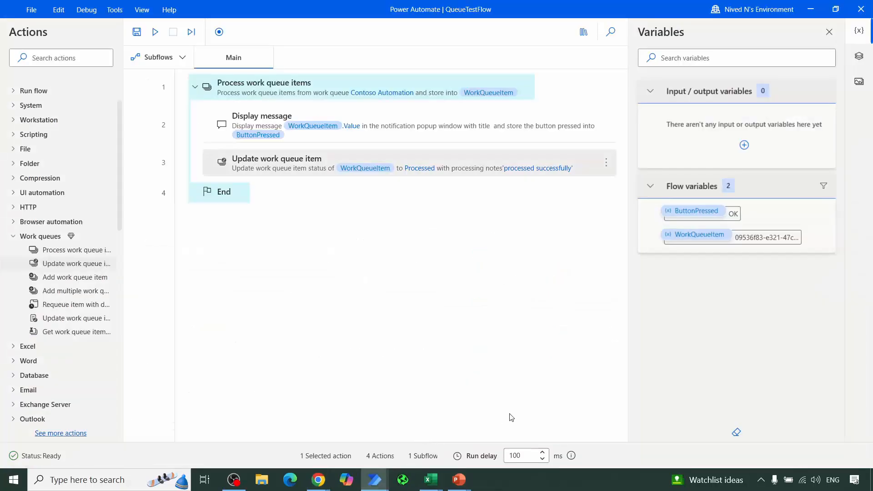
pyautogui.doubleClick(345, 167)
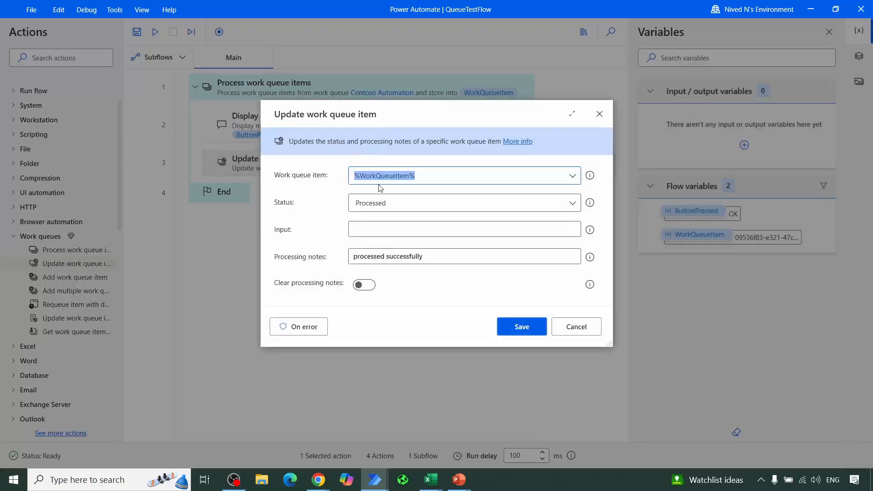
pyautogui.click(394, 206)
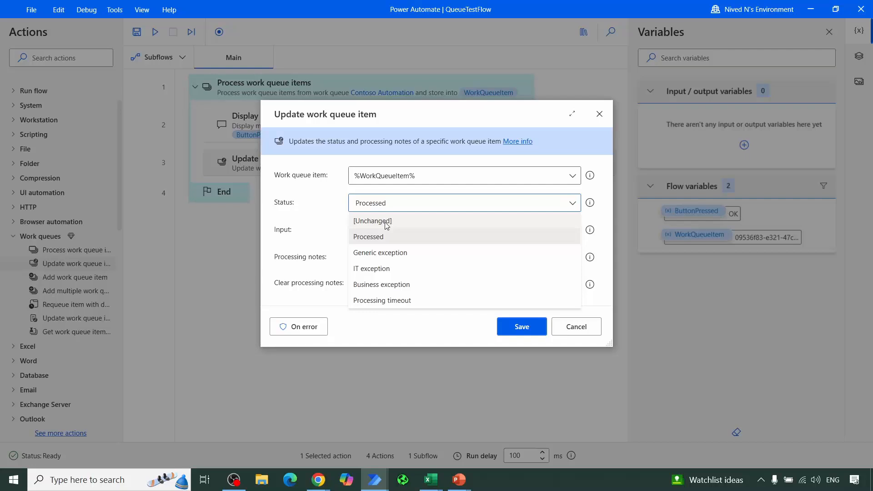
pyautogui.click(632, 155)
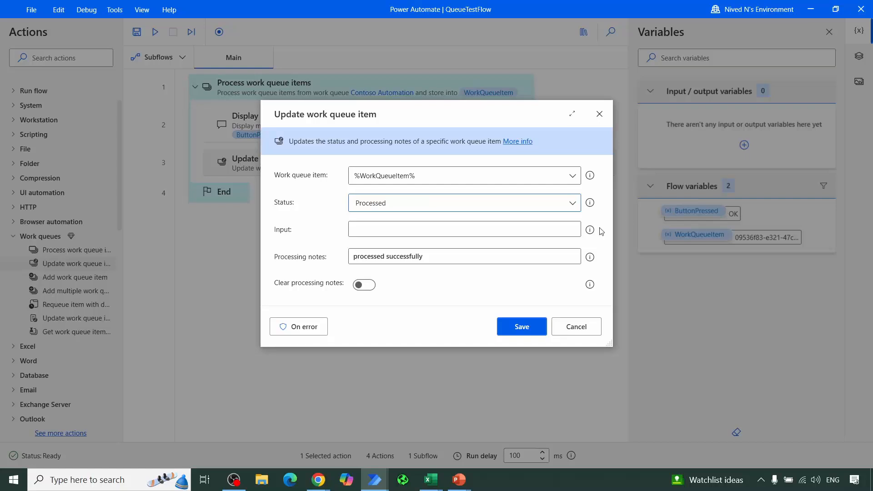
pyautogui.click(602, 119)
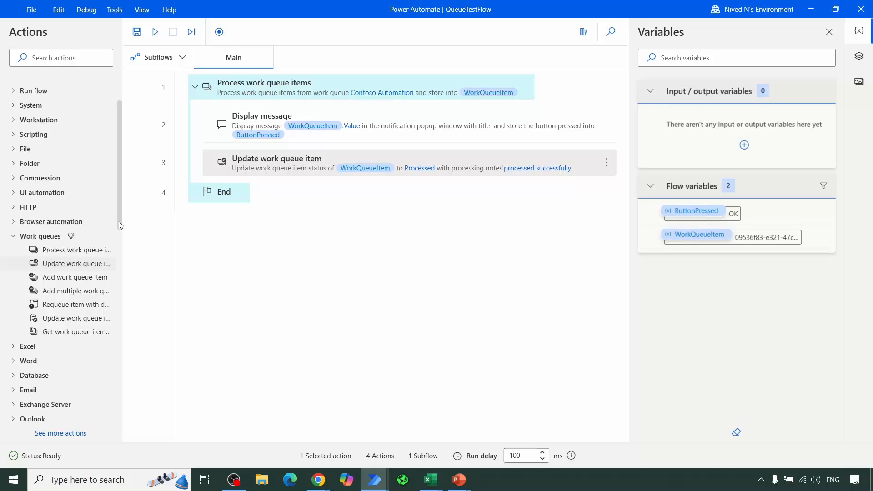
pyautogui.scroll(-8, 118, 222)
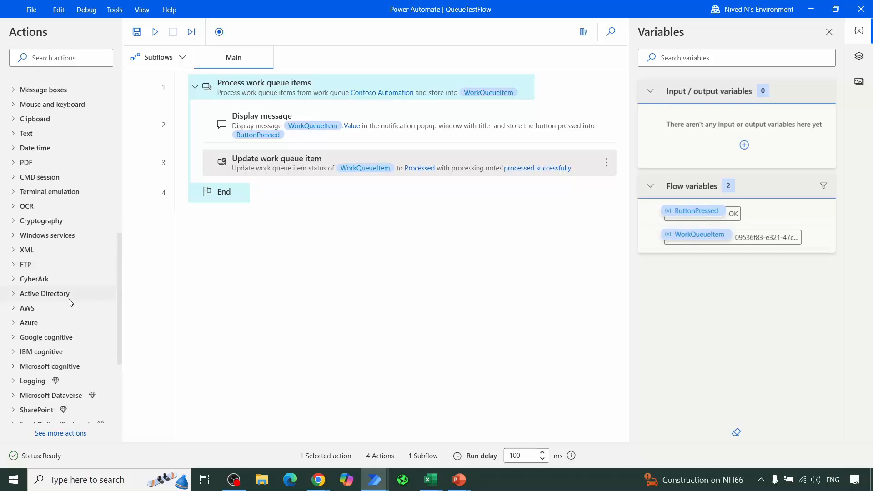
pyautogui.scroll(-3, 73, 304)
pyautogui.scroll(-2, 73, 306)
pyautogui.scroll(7, 74, 306)
pyautogui.scroll(-6, 75, 306)
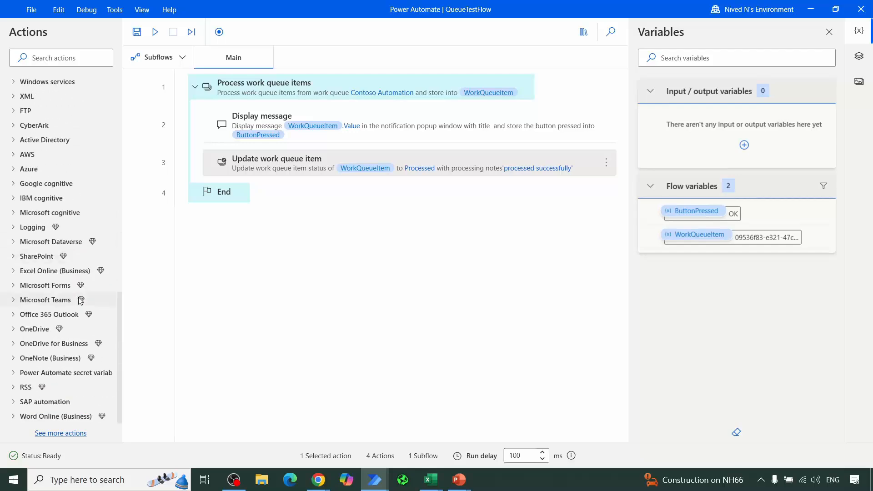
pyautogui.scroll(12, 89, 226)
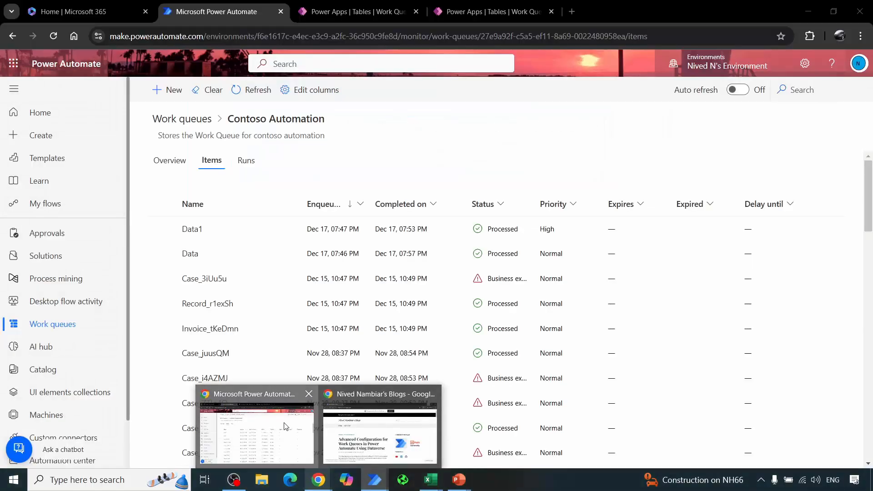
# Step: Switch to the browser and change the status of the Data1 queue item to Queued
pyautogui.click(286, 427)
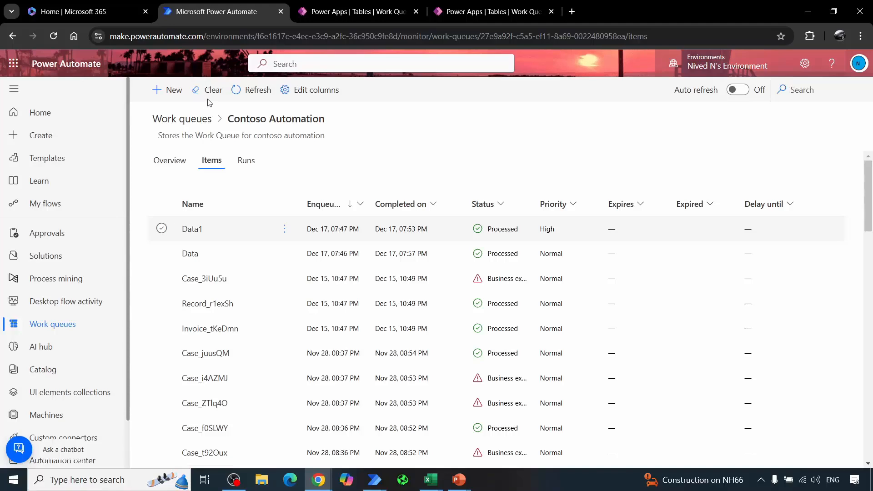
pyautogui.click(161, 228)
pyautogui.click(197, 91)
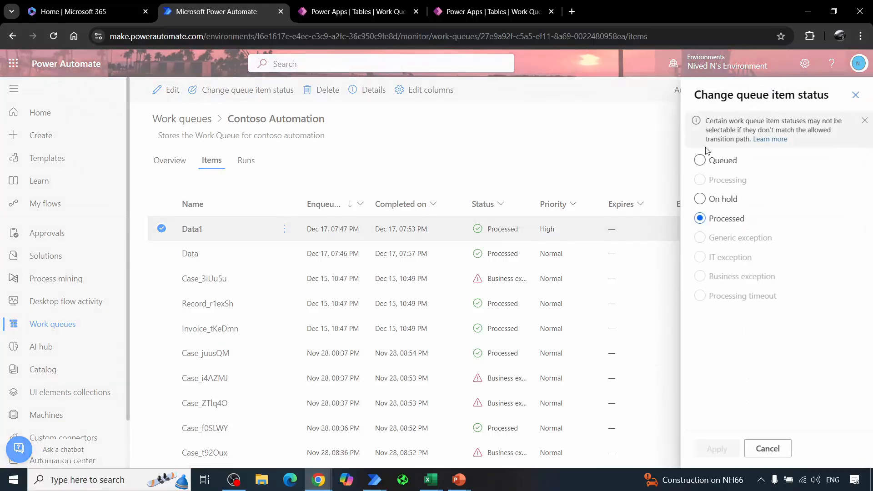
pyautogui.click(700, 160)
pyautogui.click(718, 449)
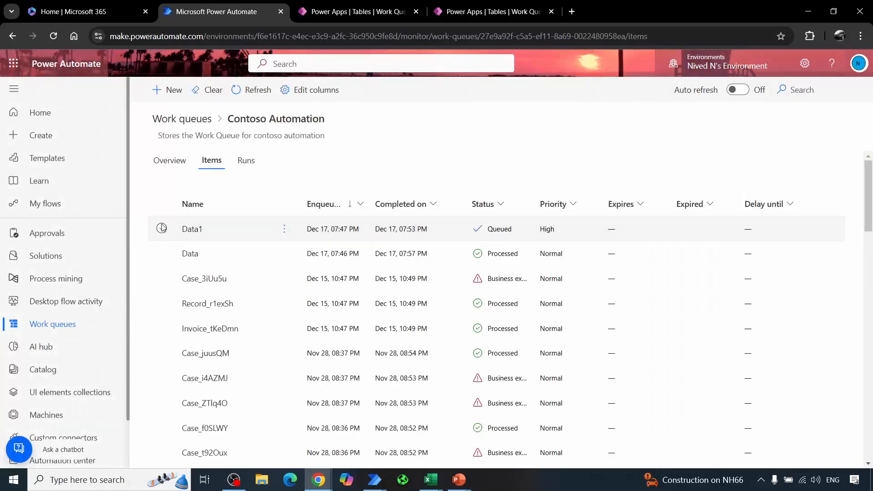
# Step: Select only the Data queue item and change its status to Queued
pyautogui.click(162, 253)
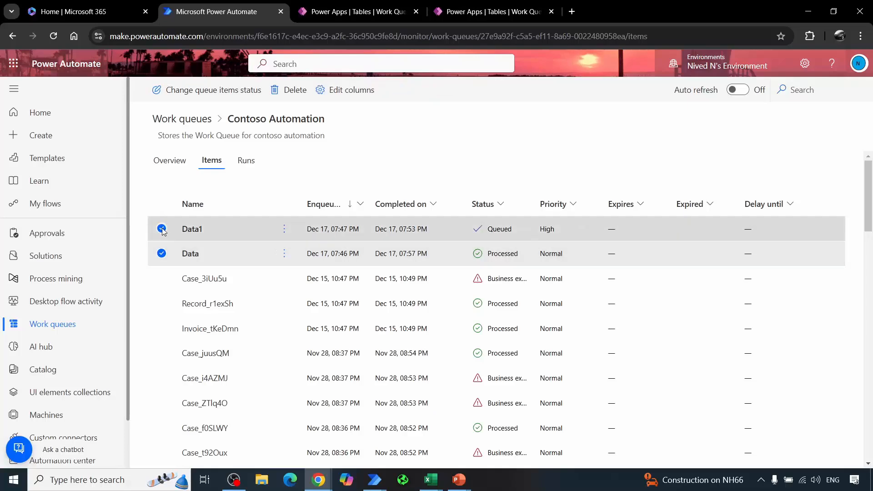
pyautogui.click(163, 230)
pyautogui.click(193, 91)
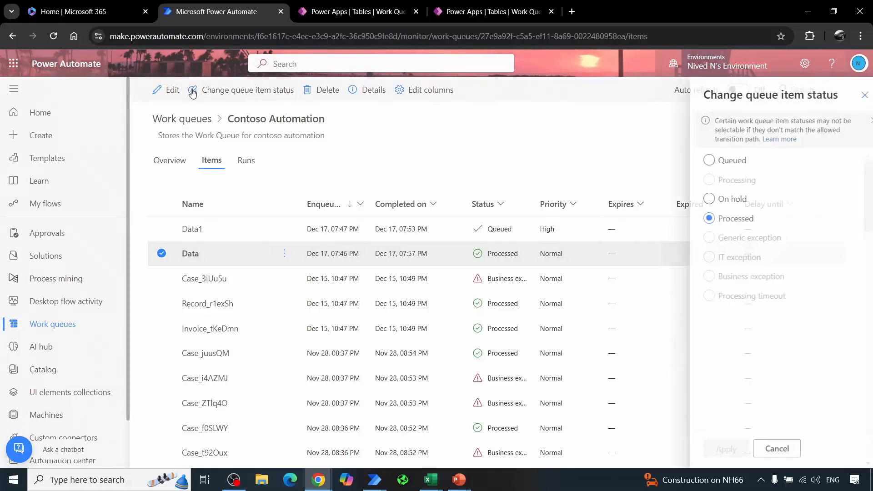
pyautogui.click(701, 161)
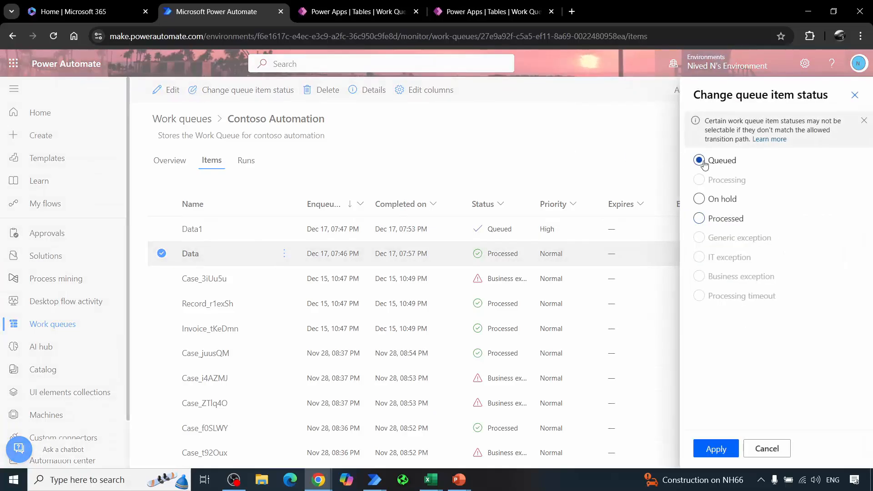
pyautogui.click(713, 449)
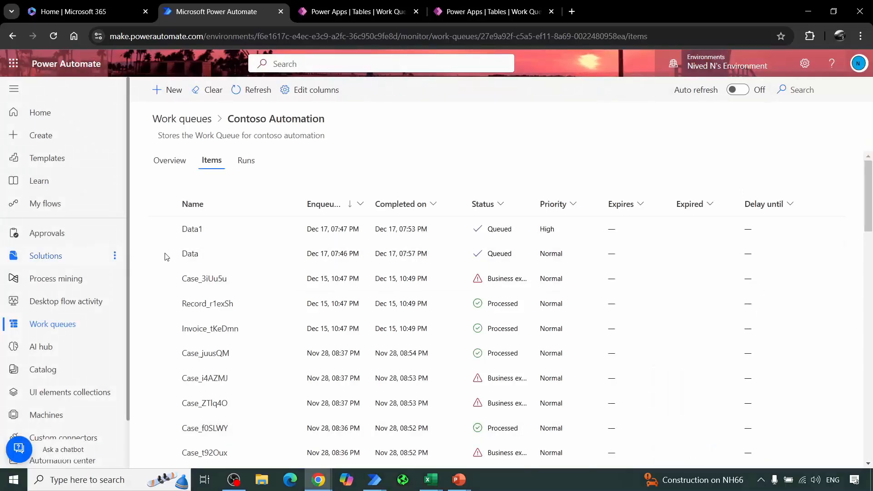
# Step: Switch to QueueTestFlow in the desktop flow designer and delete the Update work queue item action from the loop
pyautogui.moveTo(383, 484)
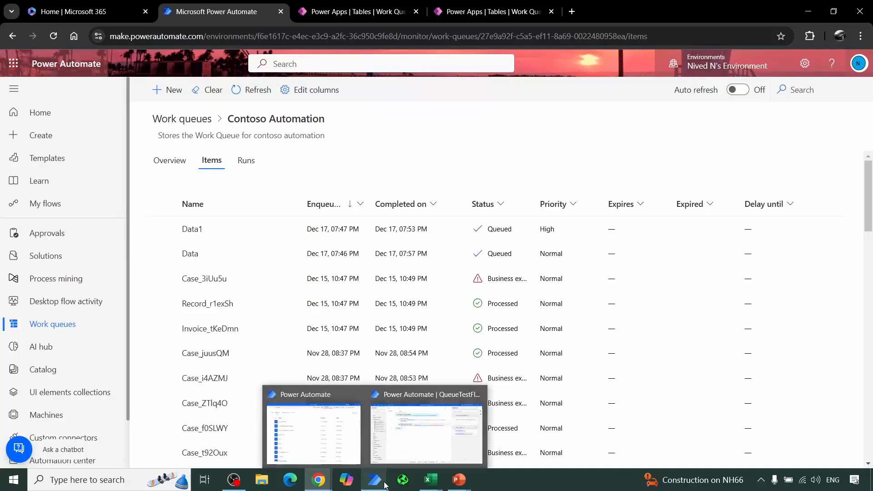
pyautogui.click(427, 428)
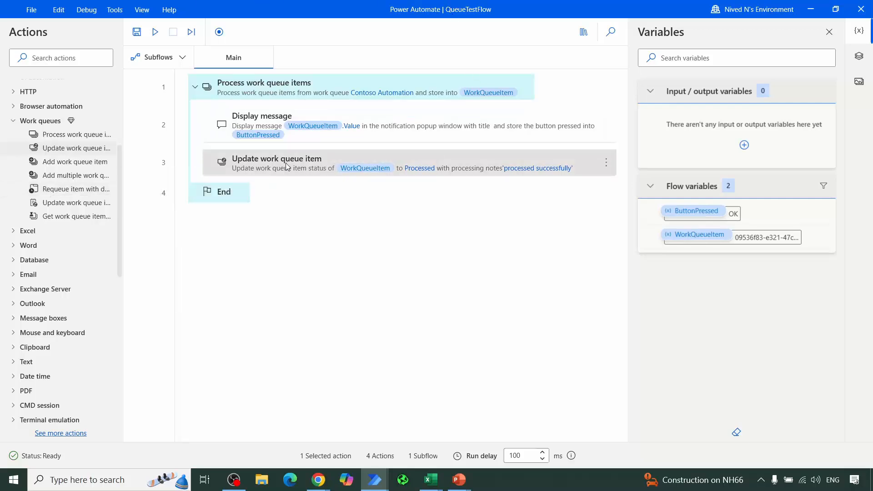
pyautogui.press('Delete')
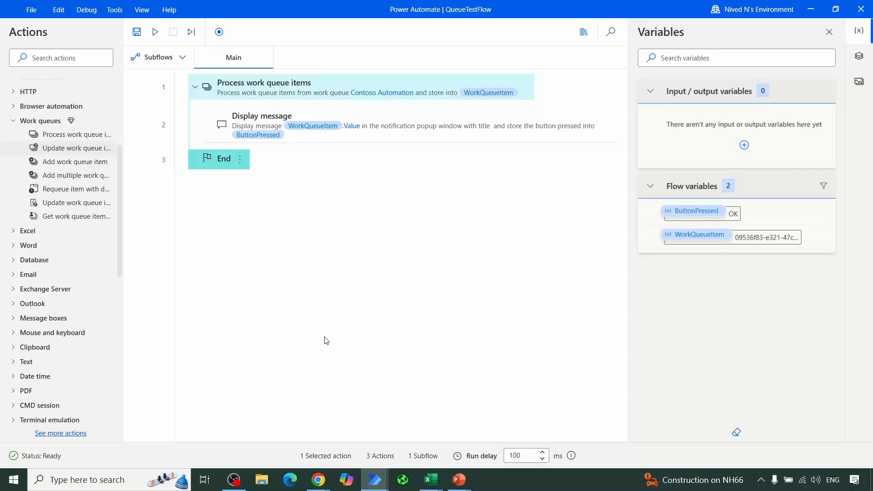
# Step: Add a Get current date and time action before Process work queue items, retrieving the current date and time in the system time zone
pyautogui.click(101, 60)
pyautogui.write('g')
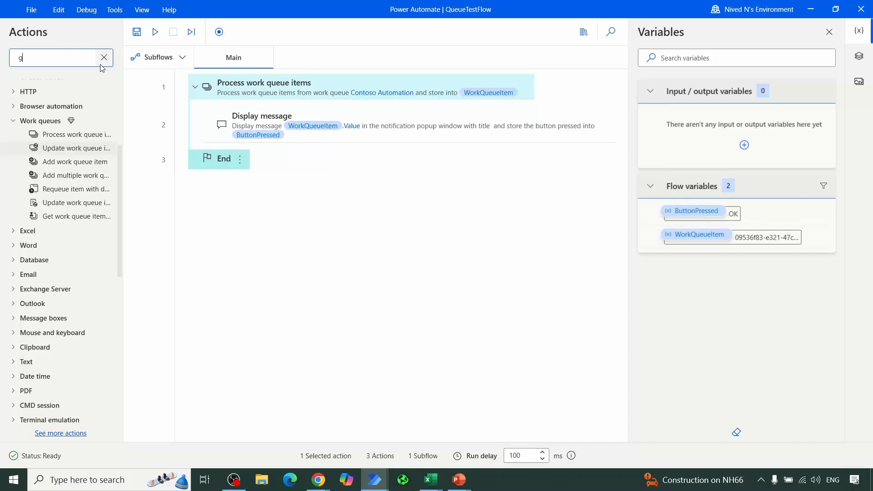
pyautogui.click(102, 63)
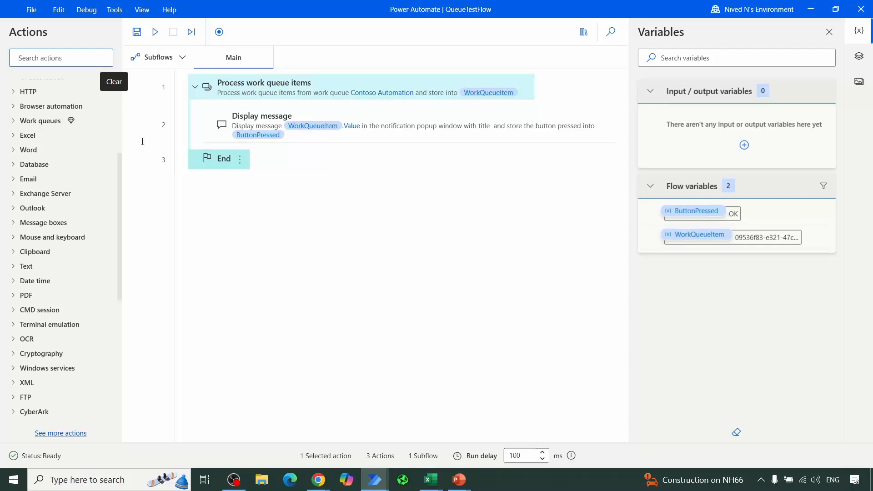
pyautogui.write('date')
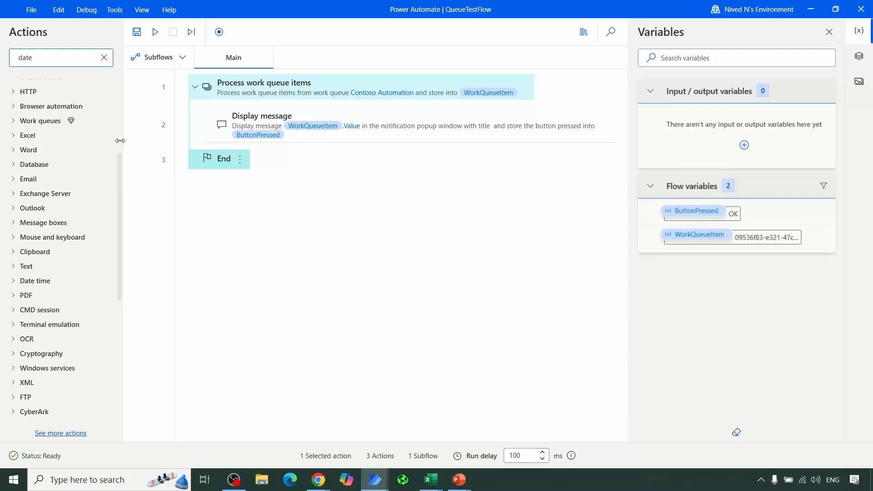
pyautogui.scroll(3, 74, 140)
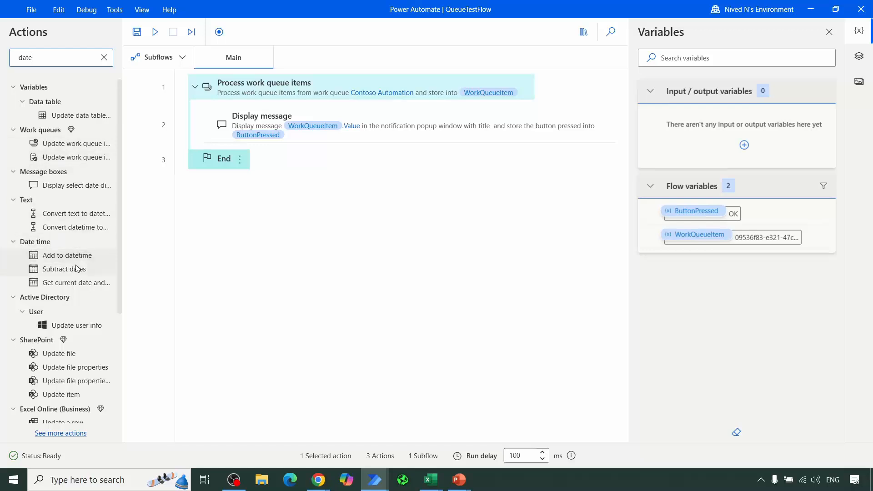
pyautogui.moveTo(69, 282); pyautogui.dragTo(318, 69)
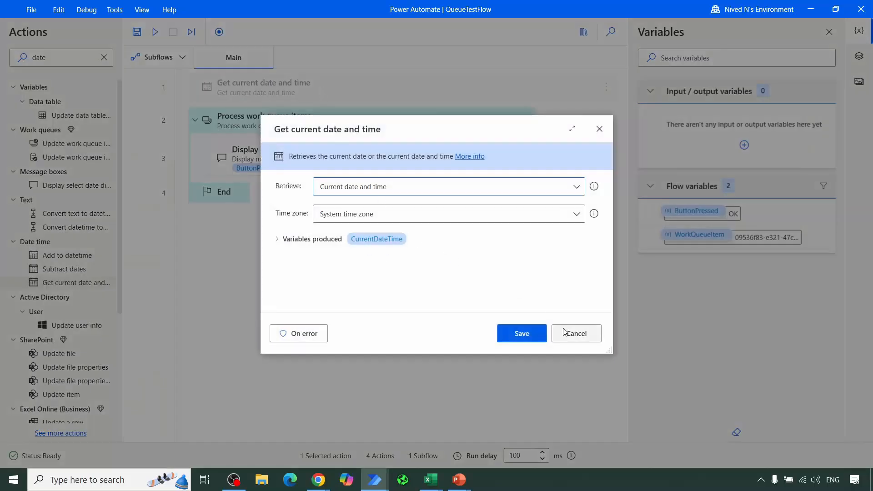
pyautogui.click(536, 339)
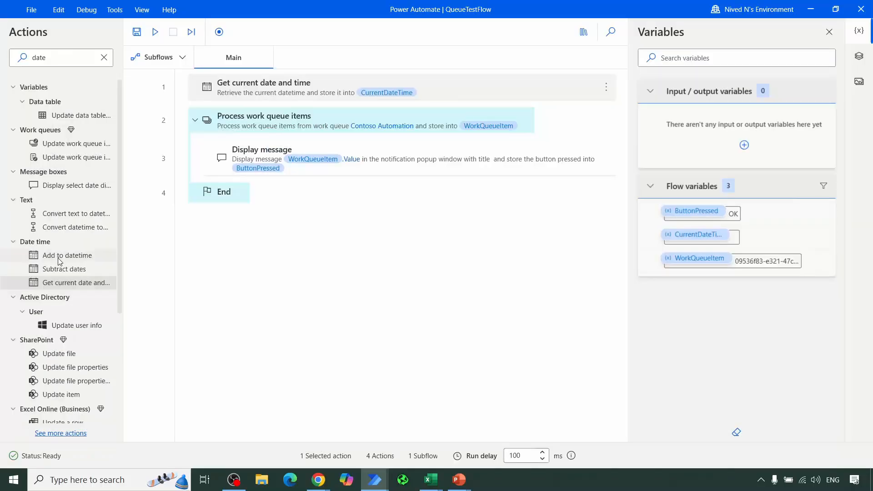
# Step: Insert an Add to datetime action after Get current date and time that adds 2 Days to CurrentDateTime
pyautogui.moveTo(62, 257); pyautogui.dragTo(379, 105)
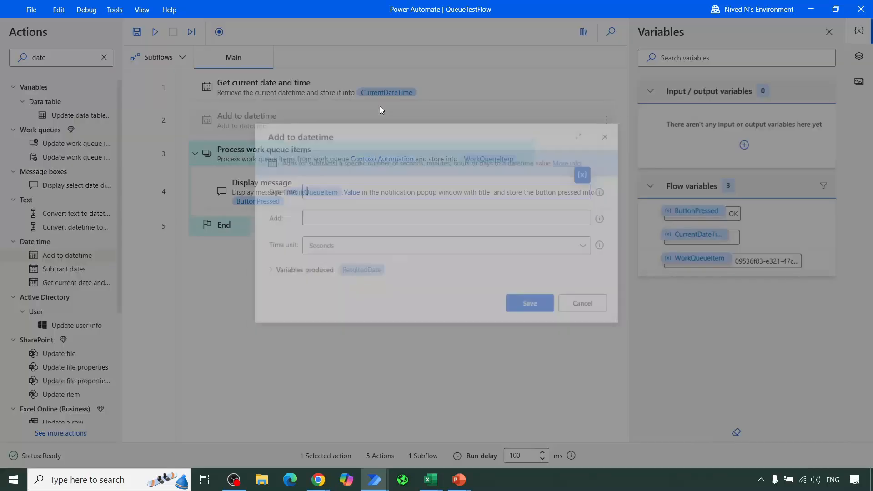
pyautogui.click(587, 175)
pyautogui.press('Escape')
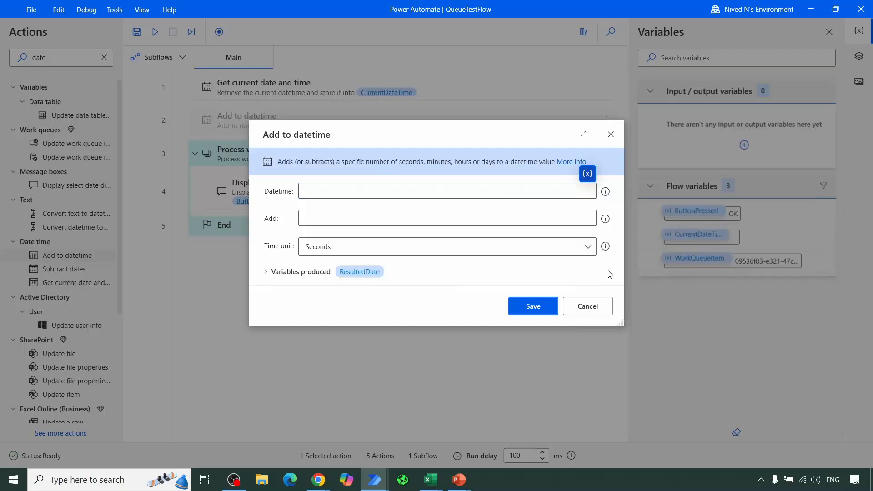
pyautogui.click(316, 217)
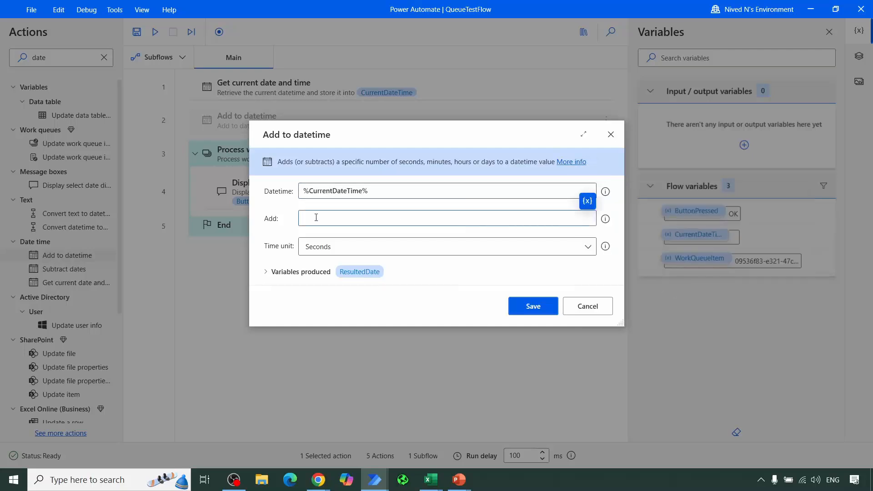
pyautogui.write('2')
pyautogui.click(335, 247)
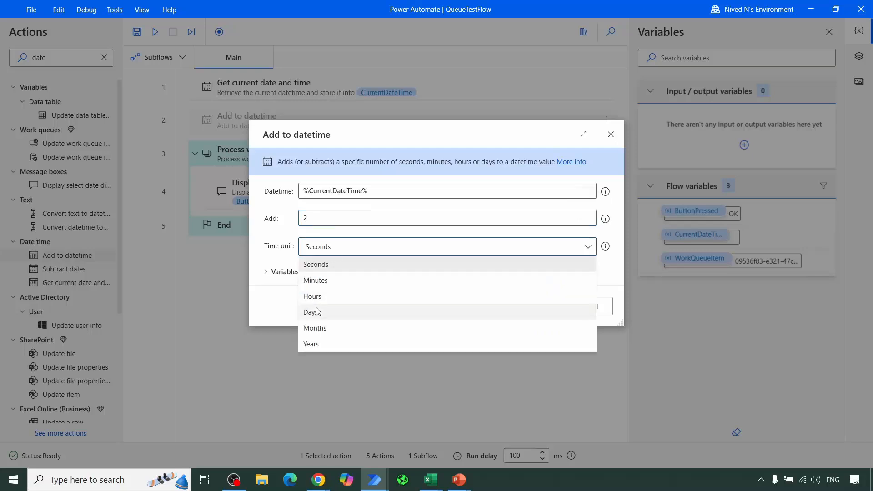
pyautogui.click(318, 312)
pyautogui.click(523, 308)
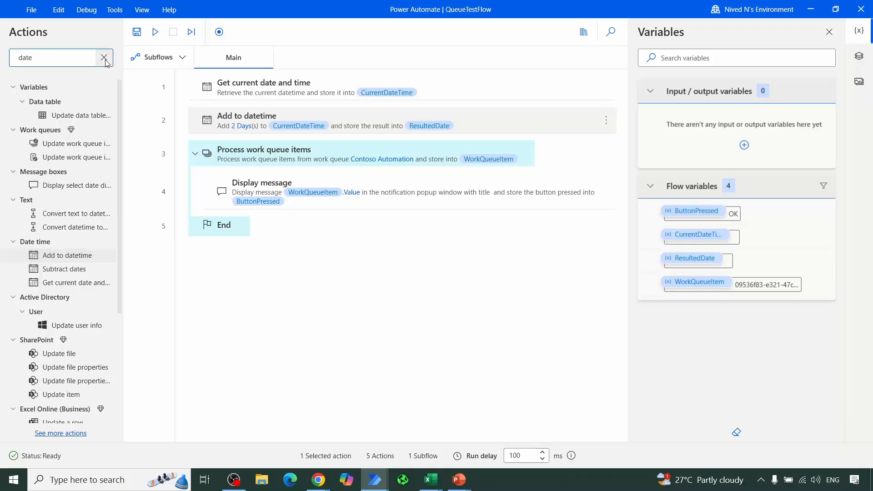
# Step: Find the Requeue item with delay action and insert it after Display message inside the work queue loop
pyautogui.click(105, 62)
pyautogui.write('e')
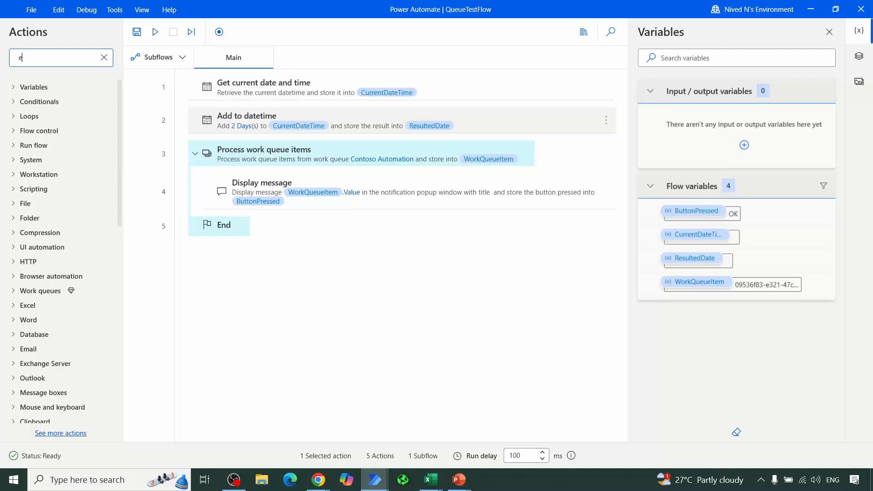
pyautogui.write('nqueue')
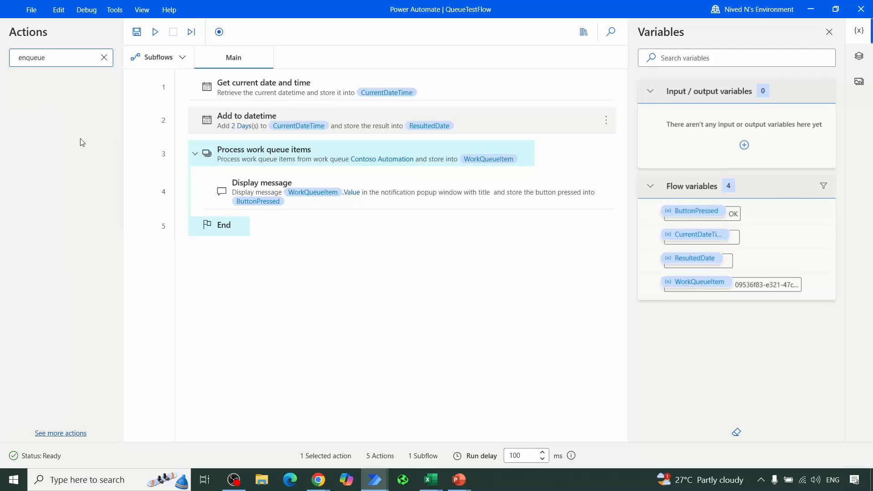
pyautogui.click(104, 58)
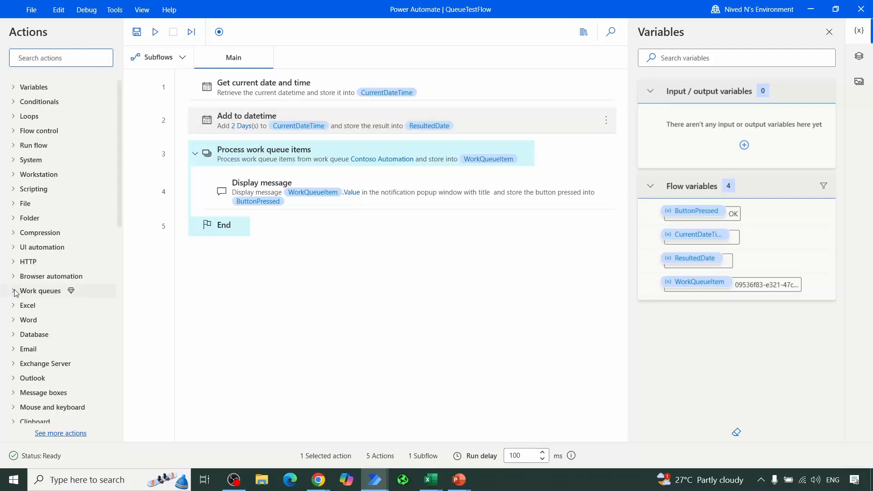
pyautogui.click(16, 293)
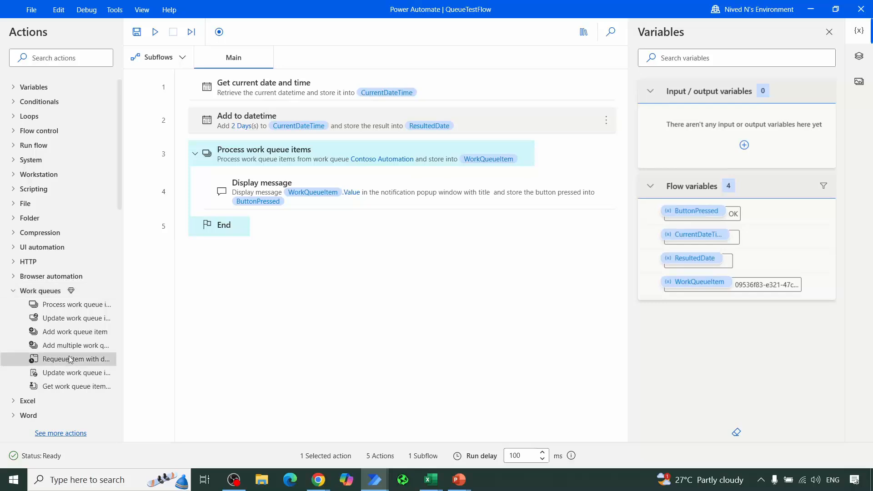
pyautogui.moveTo(69, 359); pyautogui.dragTo(352, 210)
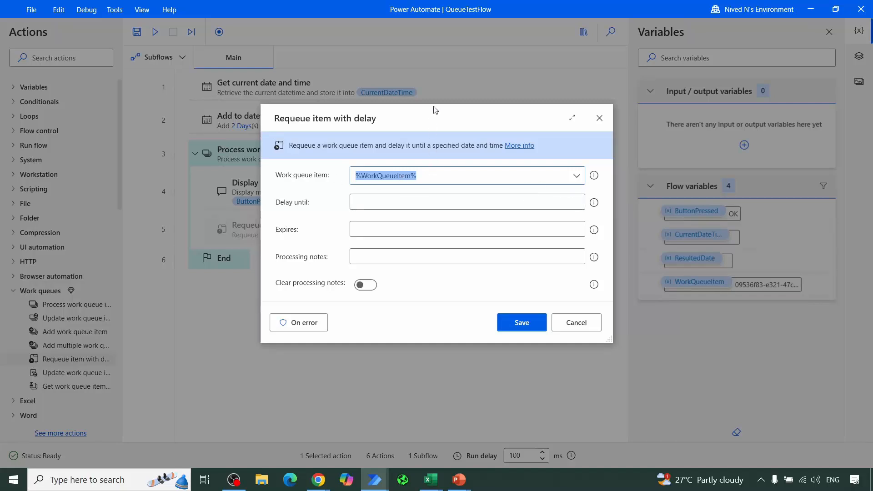
pyautogui.moveTo(434, 106); pyautogui.dragTo(419, 71)
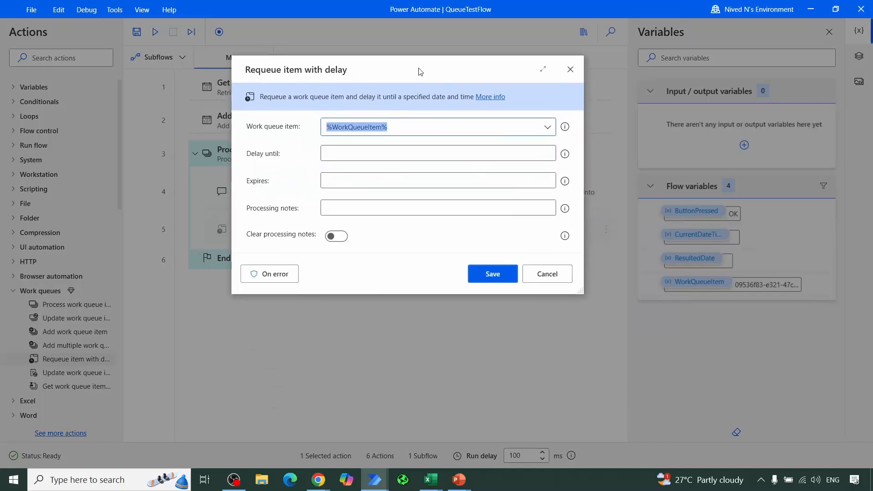
# Step: Set the requeue action's Delay until value to the ResultedDate variable and save the action
pyautogui.click(358, 152)
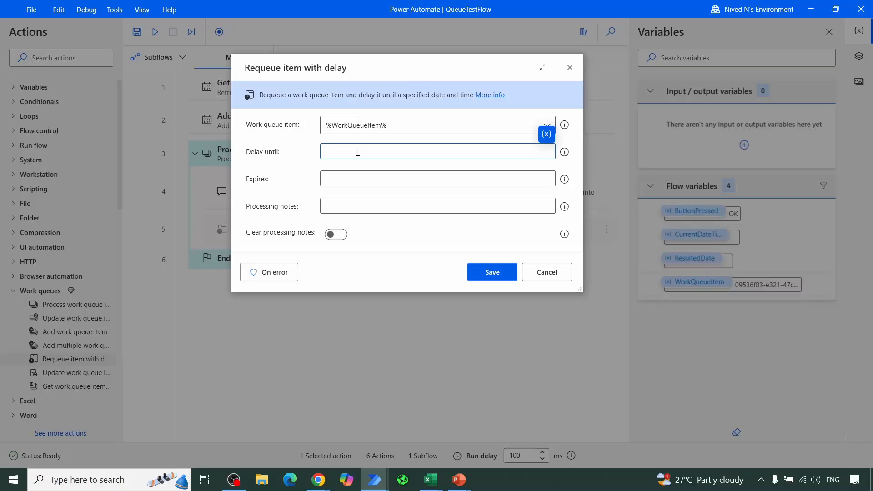
pyautogui.click(550, 137)
pyautogui.click(495, 146)
pyautogui.moveTo(566, 155)
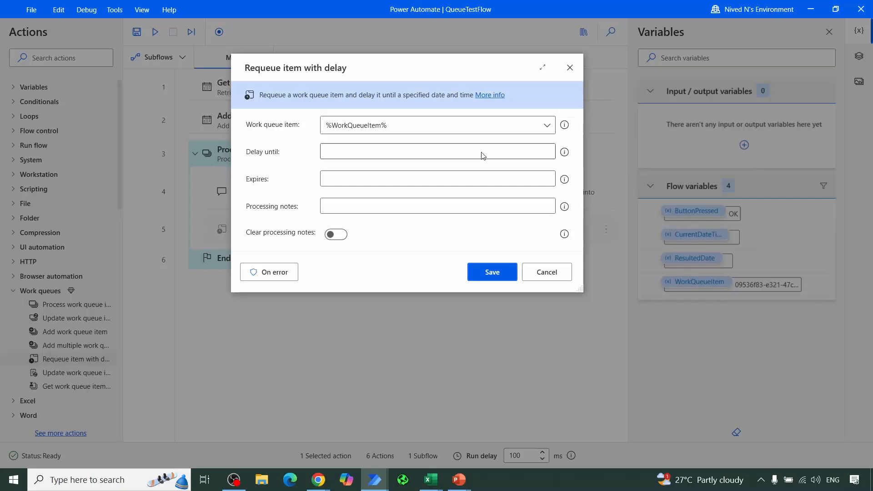
pyautogui.click(434, 153)
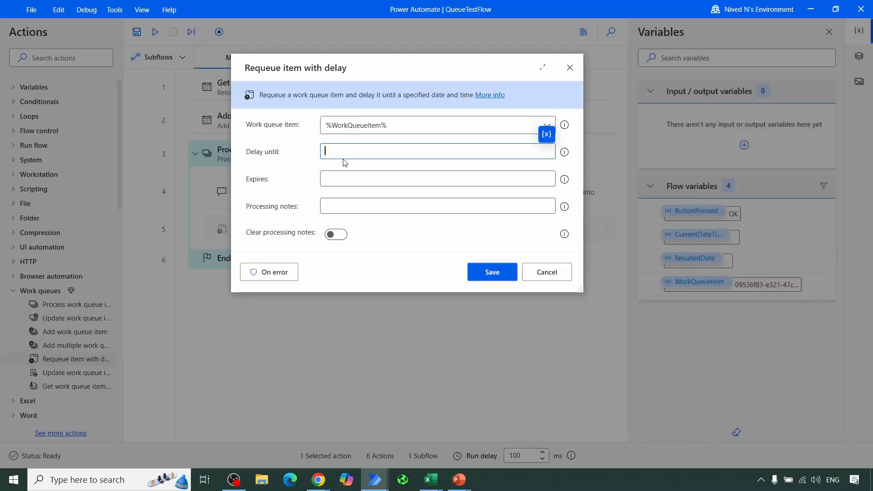
pyautogui.click(546, 136)
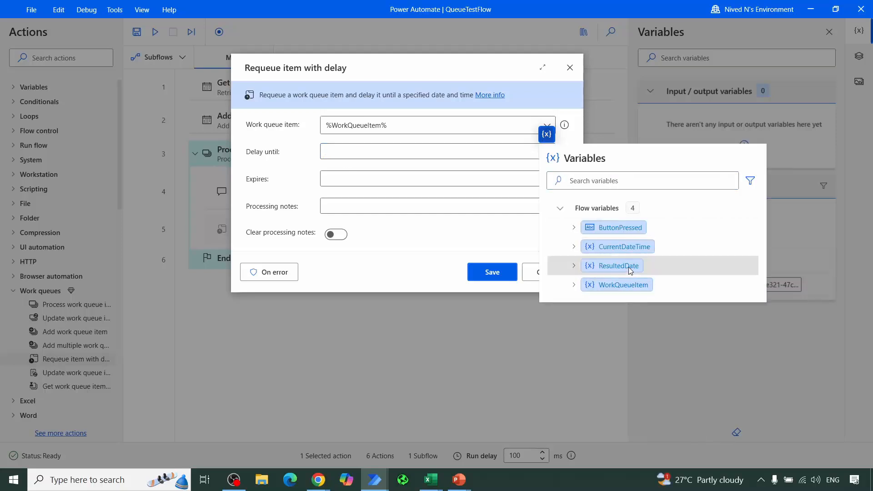
pyautogui.click(618, 266)
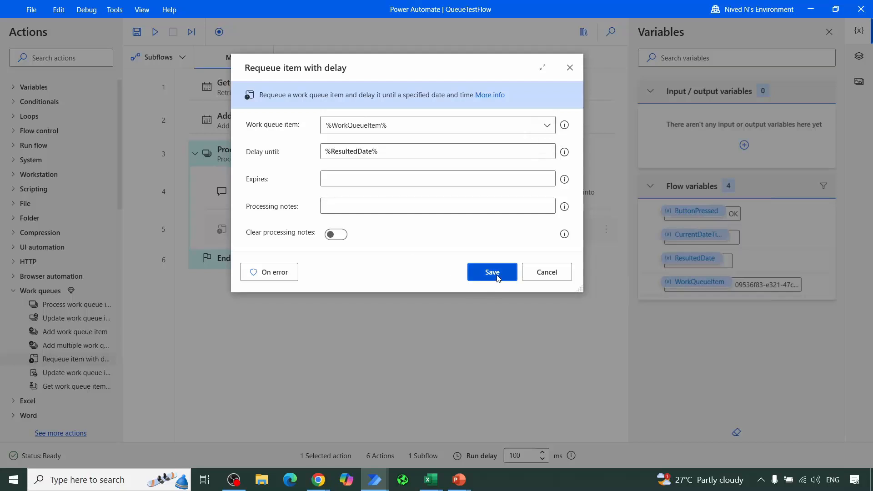
pyautogui.click(370, 207)
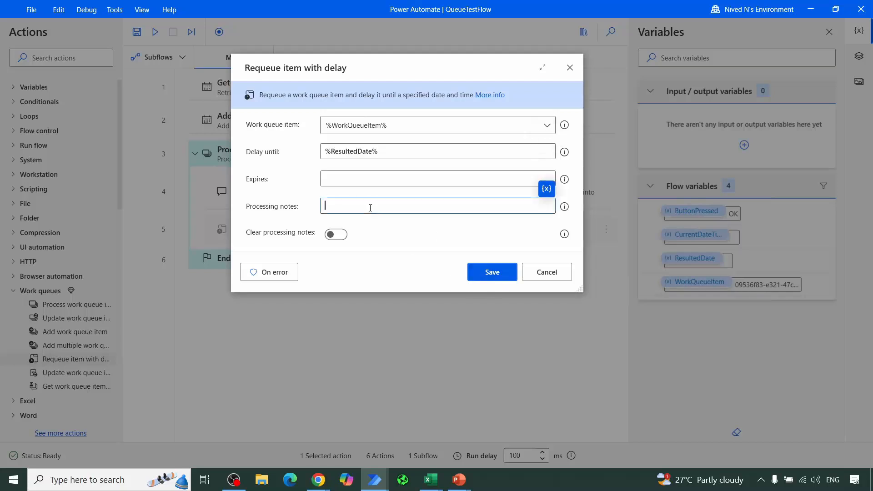
pyautogui.click(495, 272)
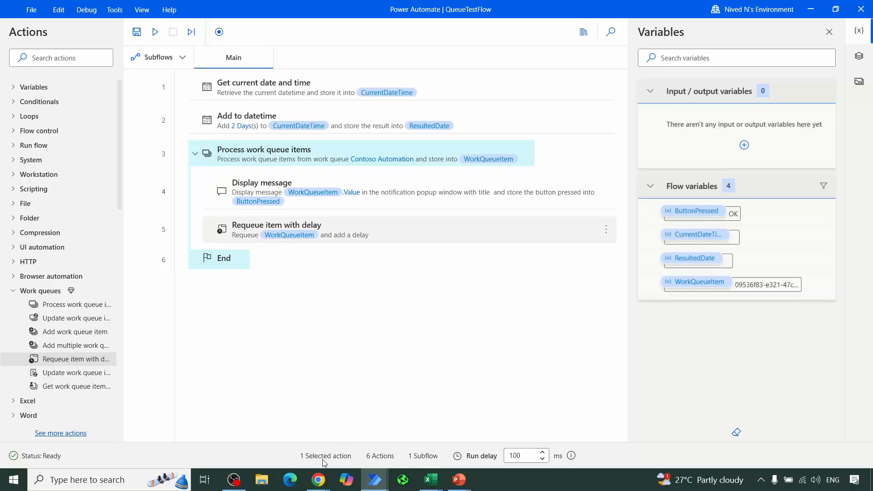
# Step: Check the Contoso Automation items in the browser, return to QueueTestFlow and run the flow
pyautogui.moveTo(319, 480)
pyautogui.click(271, 419)
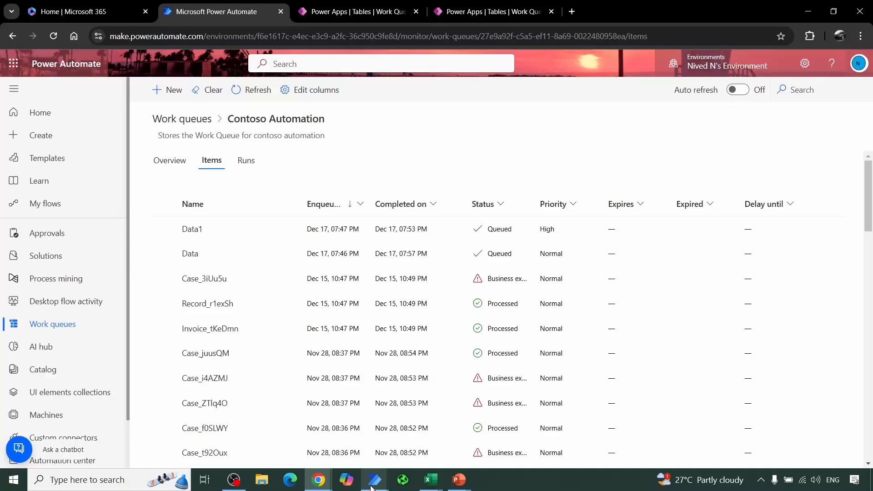
pyautogui.moveTo(373, 481)
pyautogui.click(418, 425)
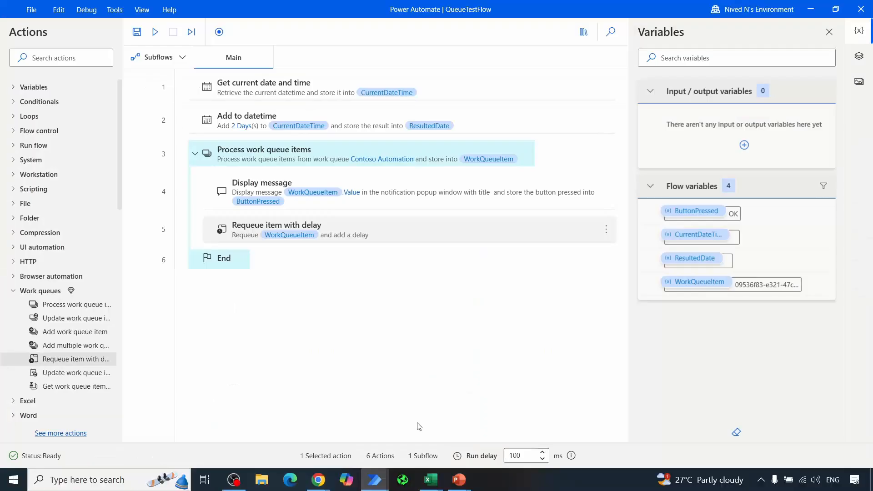
pyautogui.click(155, 31)
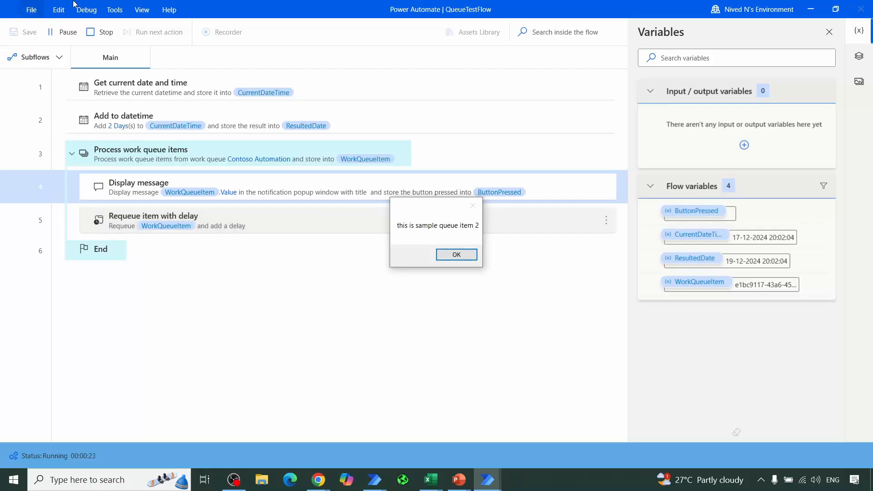
# Step: Switch to the browser and refresh the Contoso Automation items to check the Data1 item's status during the run
pyautogui.click(312, 487)
pyautogui.click(272, 432)
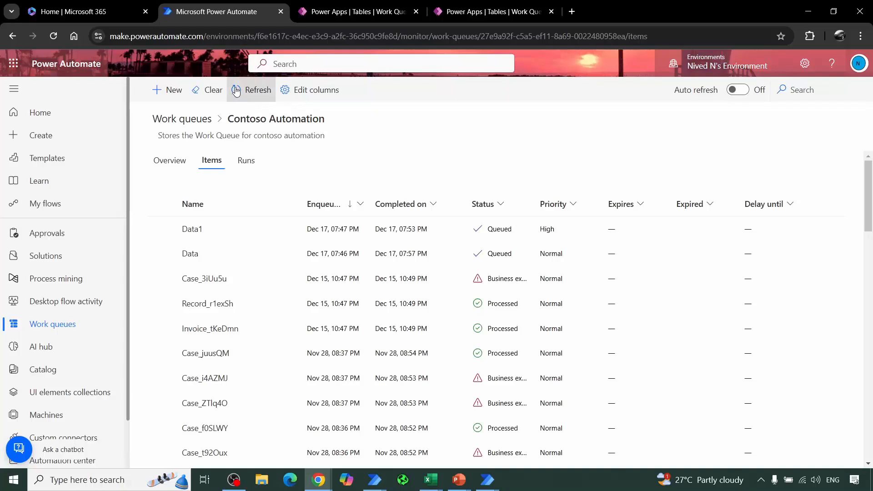
pyautogui.click(250, 90)
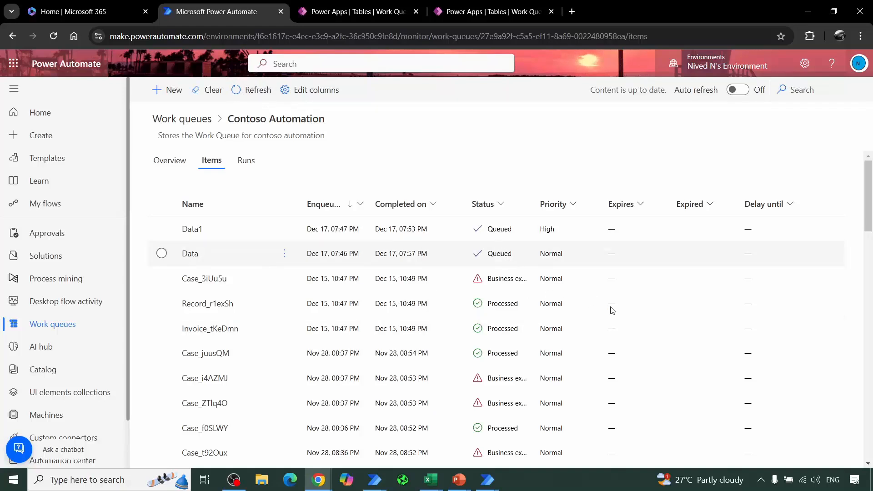
pyautogui.click(236, 93)
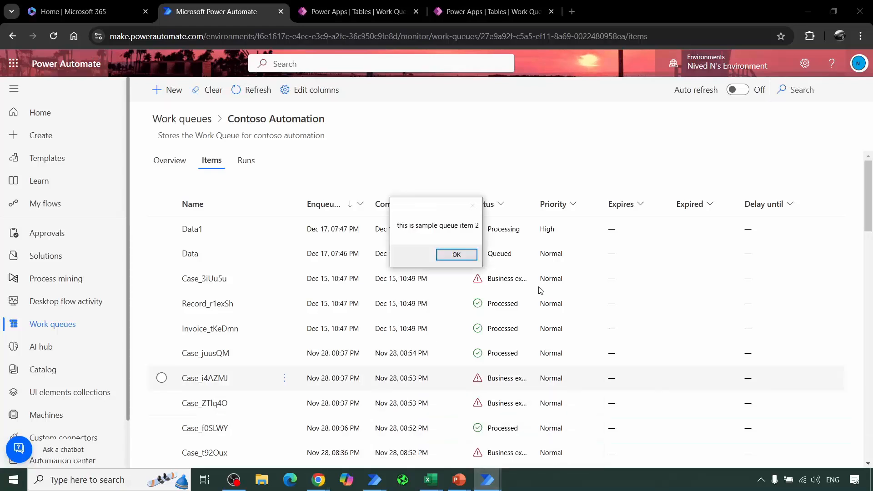
# Step: Acknowledge the flow's messages for both queue items and refresh the item list to check Data1's status and delay date
pyautogui.click(454, 255)
pyautogui.click(250, 94)
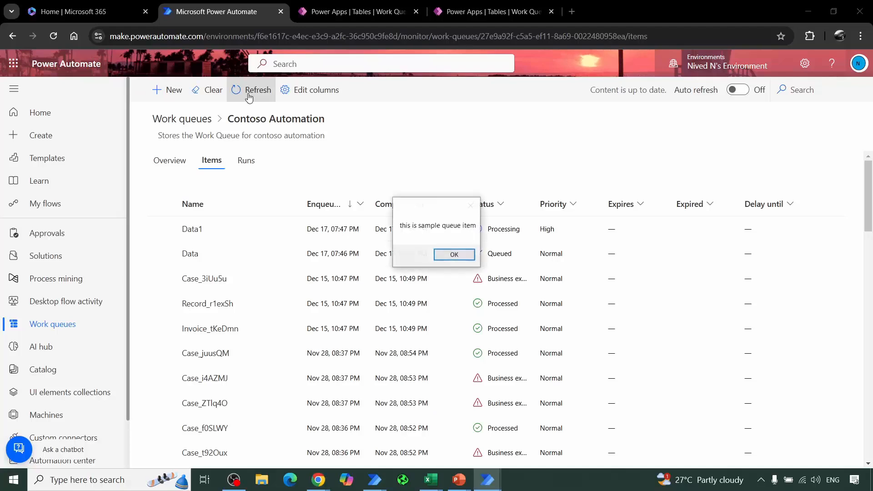
pyautogui.click(455, 254)
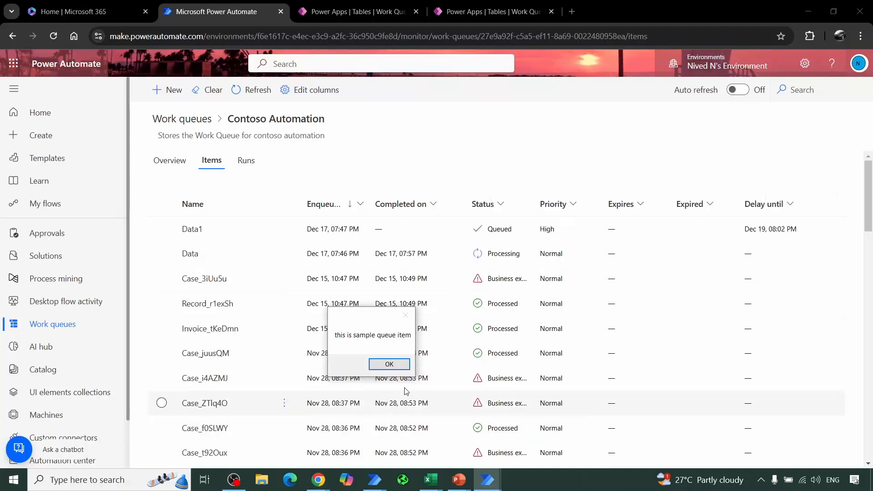
pyautogui.click(390, 364)
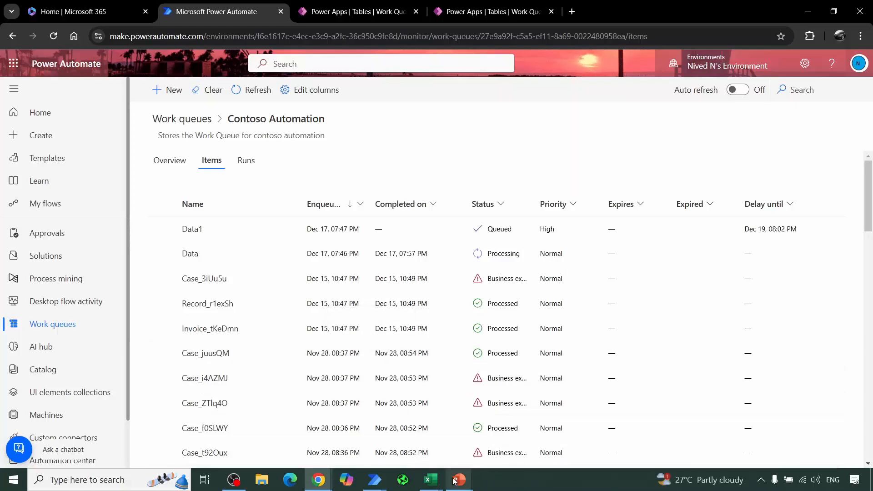
# Step: Check the finished run in QueueTestFlow, return to the browser and refresh the Contoso Automation items to check Data's status and delay date
pyautogui.moveTo(370, 483)
pyautogui.click(448, 433)
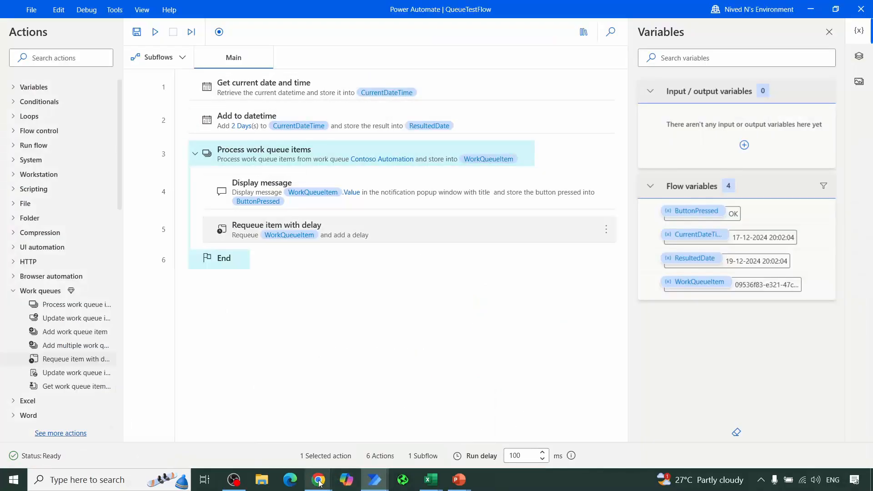
pyautogui.moveTo(319, 481)
pyautogui.click(312, 427)
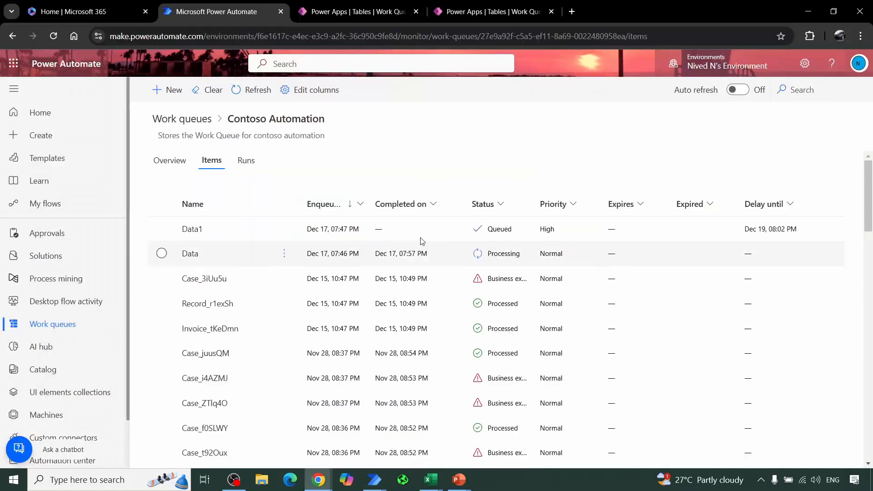
pyautogui.click(255, 89)
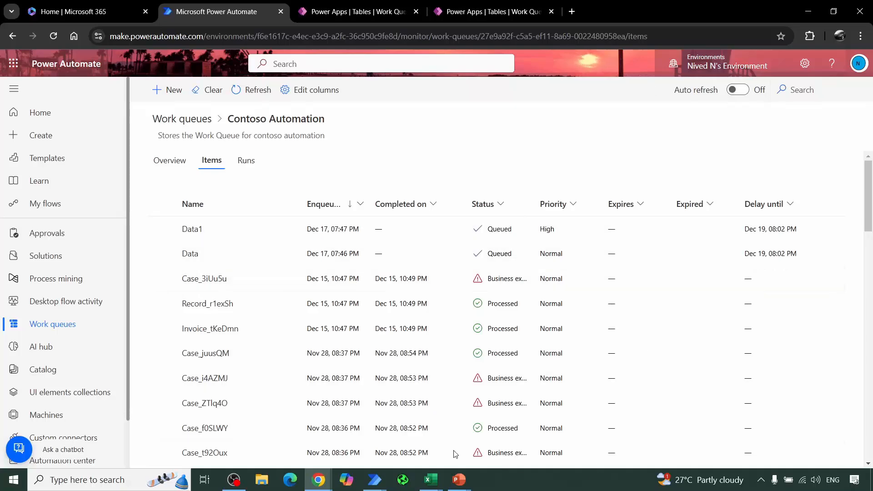
# Step: Run QueueTestFlow again and check the Contoso Automation items in the browser
pyautogui.moveTo(375, 480)
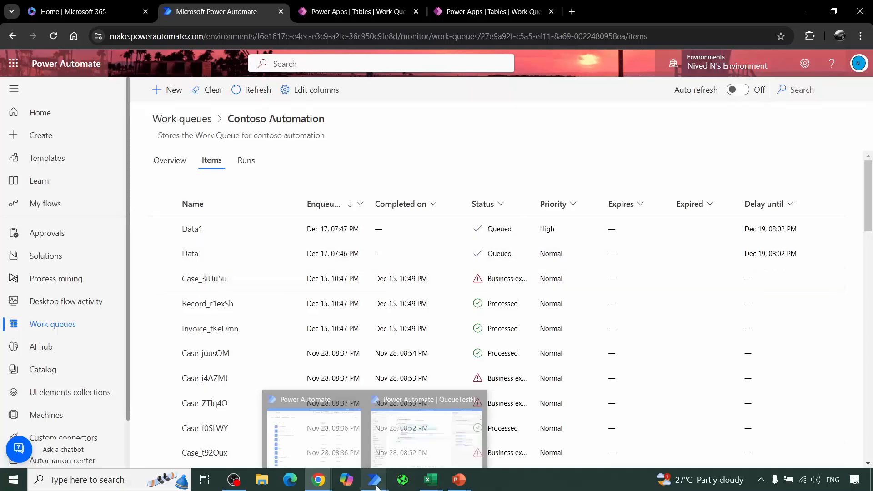
pyautogui.click(427, 427)
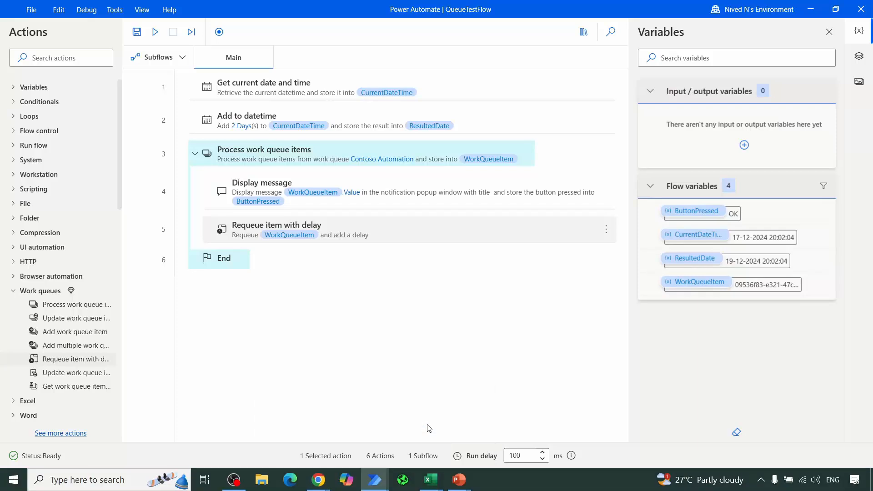
pyautogui.click(329, 221)
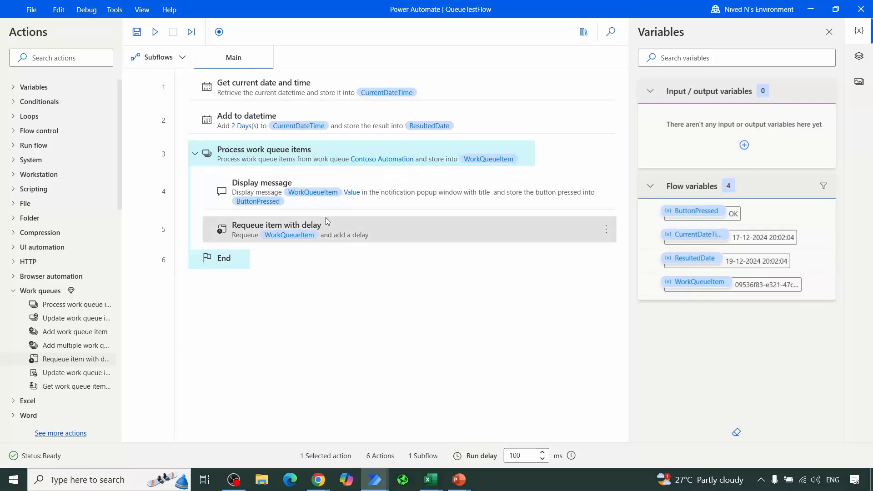
pyautogui.click(155, 32)
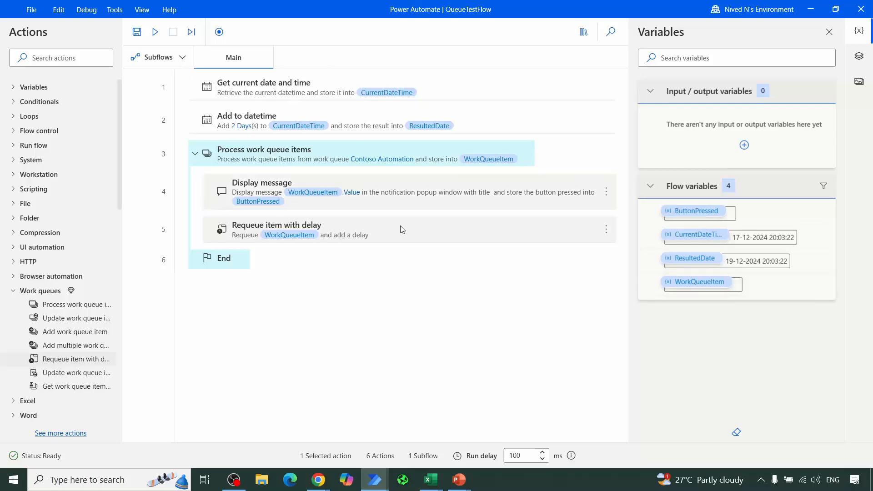
pyautogui.moveTo(328, 482)
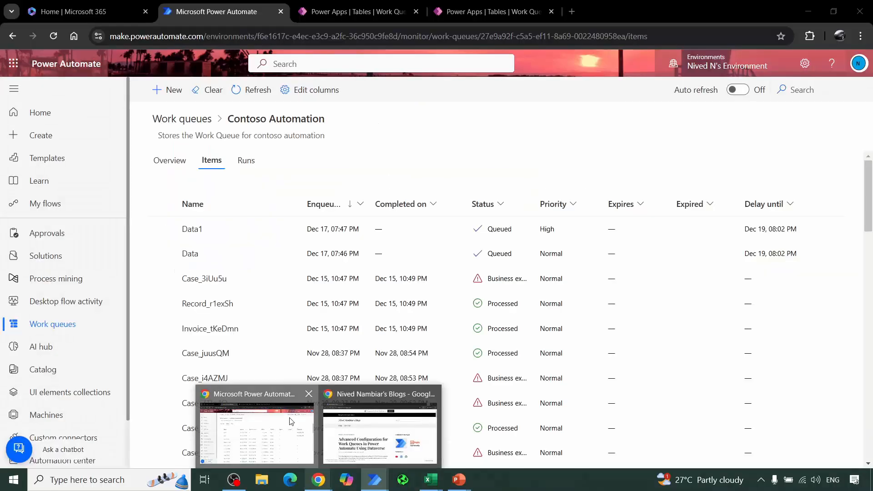
pyautogui.click(289, 421)
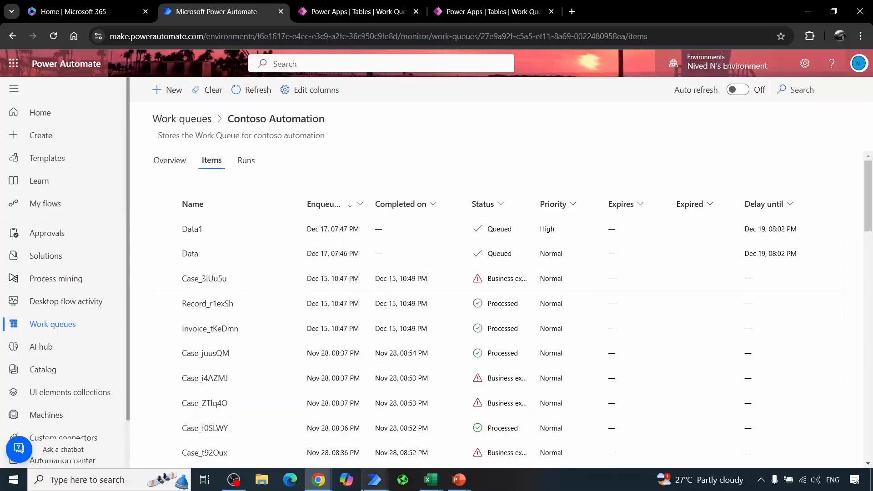
# Step: Return to QueueTestFlow, insert an Add multiple work queue items action inside the loop to examine its parameters, and cancel it
pyautogui.moveTo(374, 479)
pyautogui.click(413, 436)
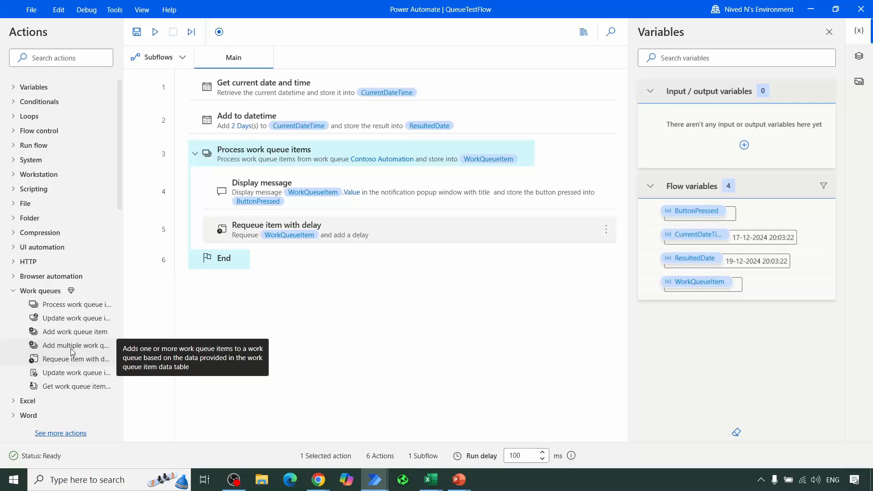
pyautogui.moveTo(71, 352); pyautogui.dragTo(383, 316)
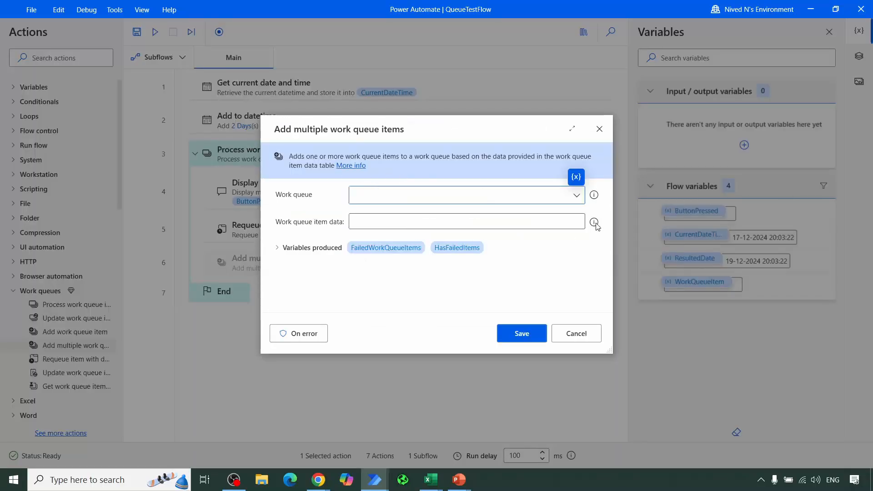
pyautogui.moveTo(596, 224)
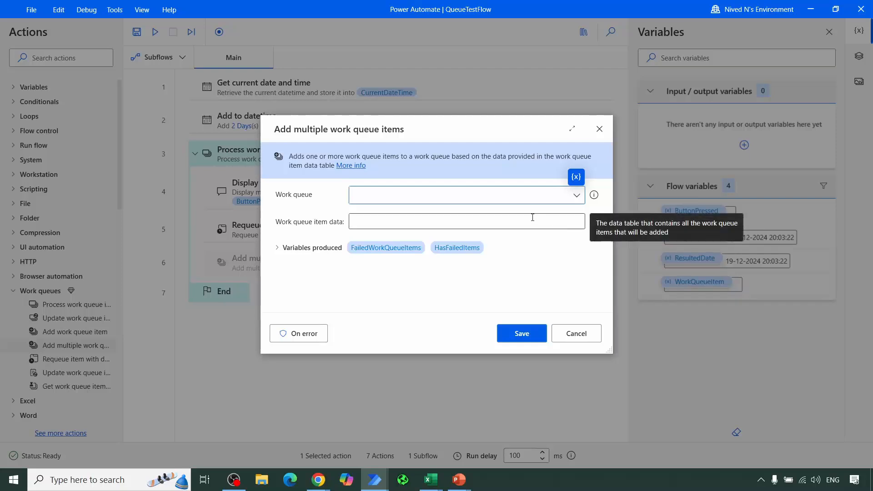
pyautogui.click(579, 334)
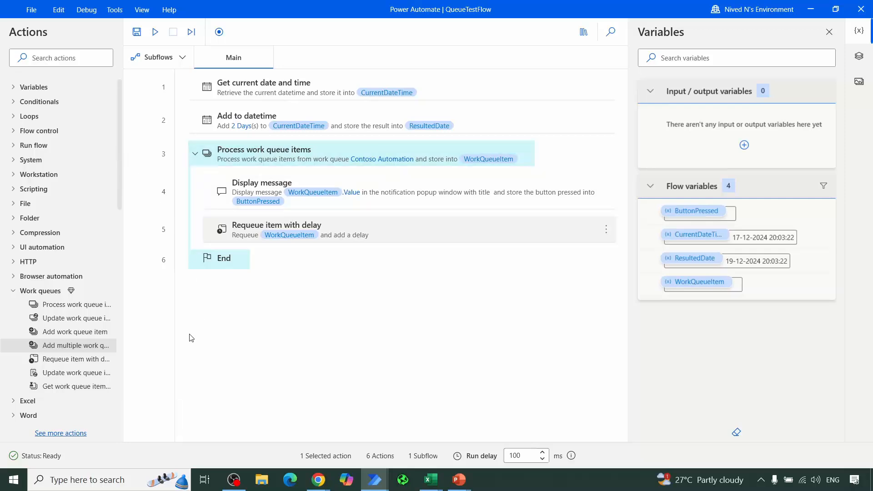
# Step: Delete all actions from the Main subflow of QueueTestFlow
pyautogui.click(232, 95)
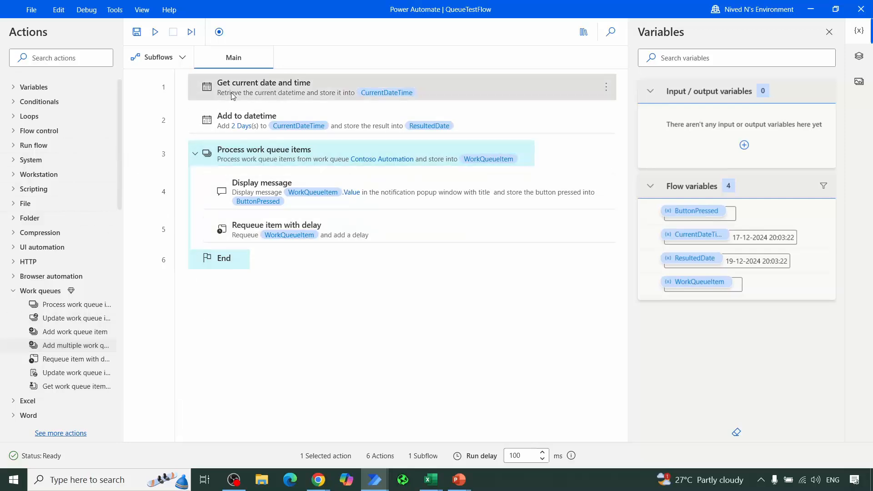
pyautogui.hotkey('ctrl', 'a')
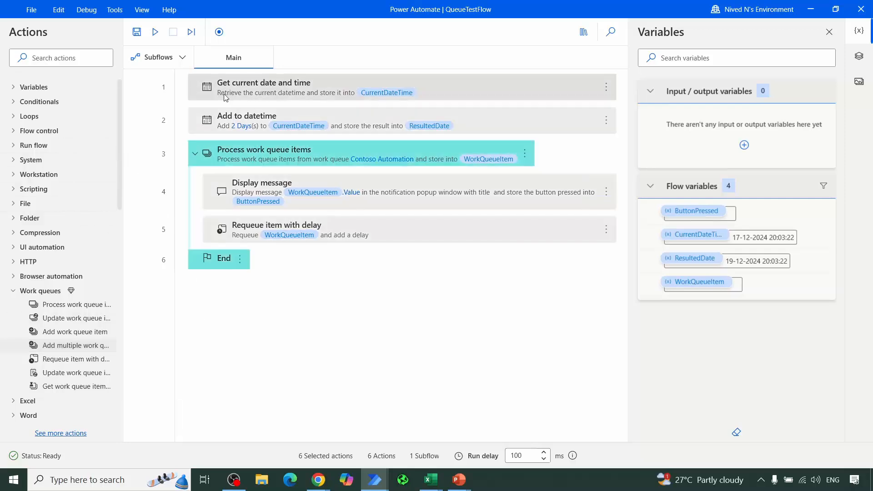
pyautogui.press('Delete')
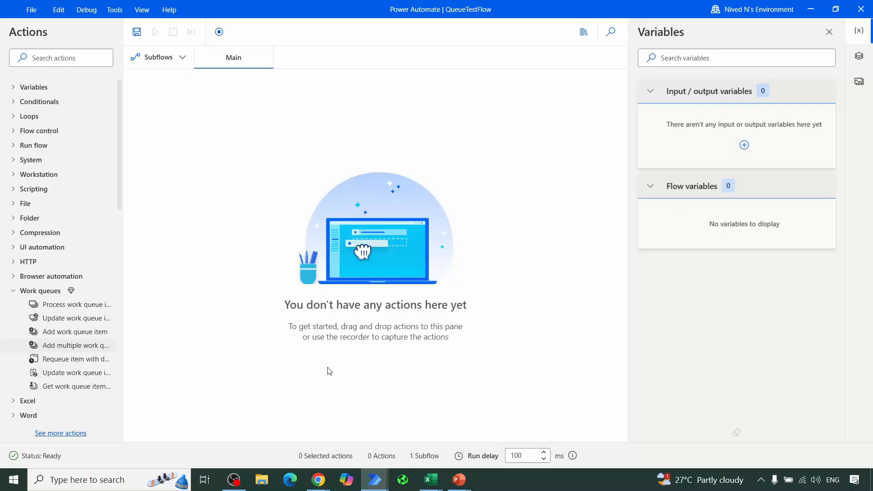
# Step: Switch to the running PowerPoint slide show and advance past the Work Queues Demo title to the Data Entry Clerk slide
pyautogui.moveTo(457, 485)
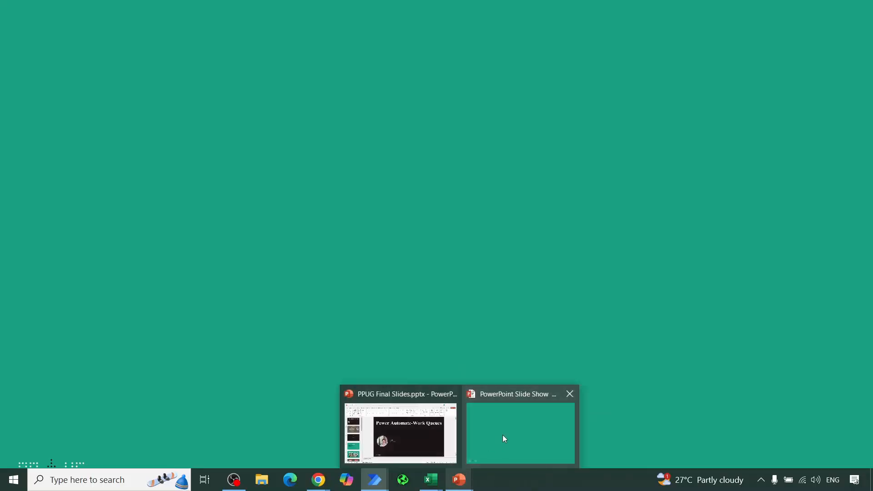
pyautogui.click(503, 435)
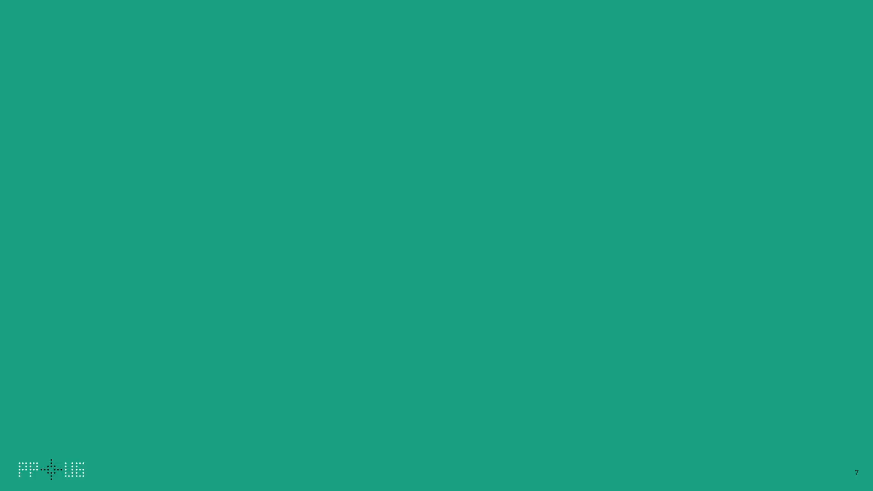
pyautogui.press('Right')
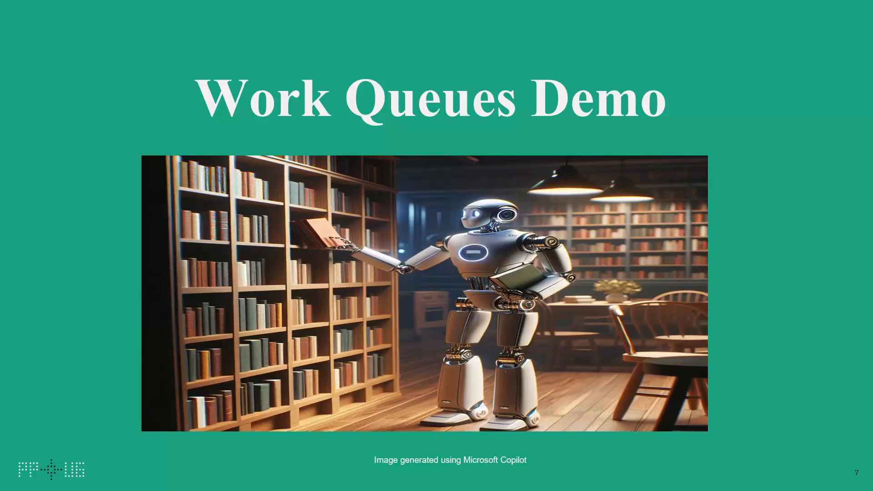
pyautogui.press('Right')
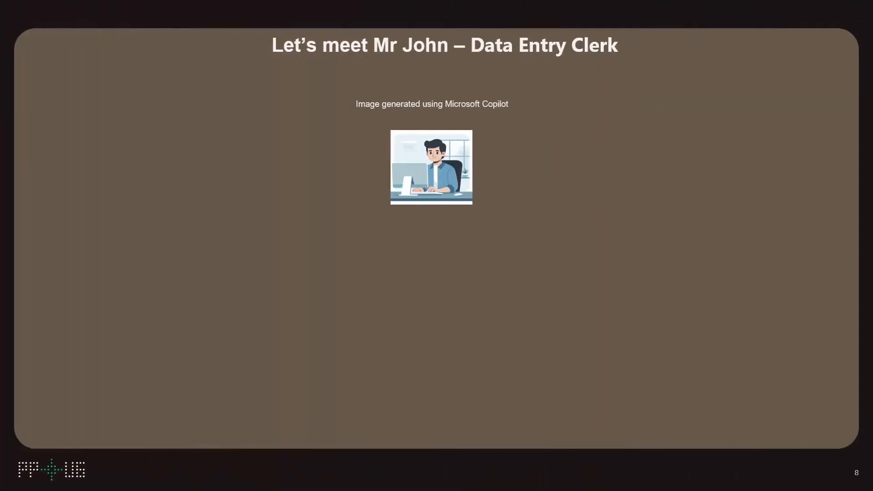
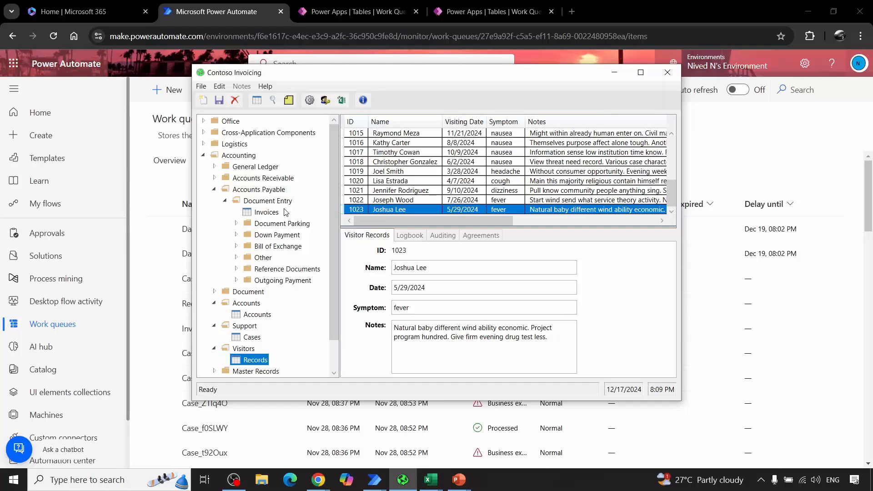
# Step: View the Invoices, support Cases and visitor Records entry screens in Contoso Invoicing
pyautogui.click(266, 212)
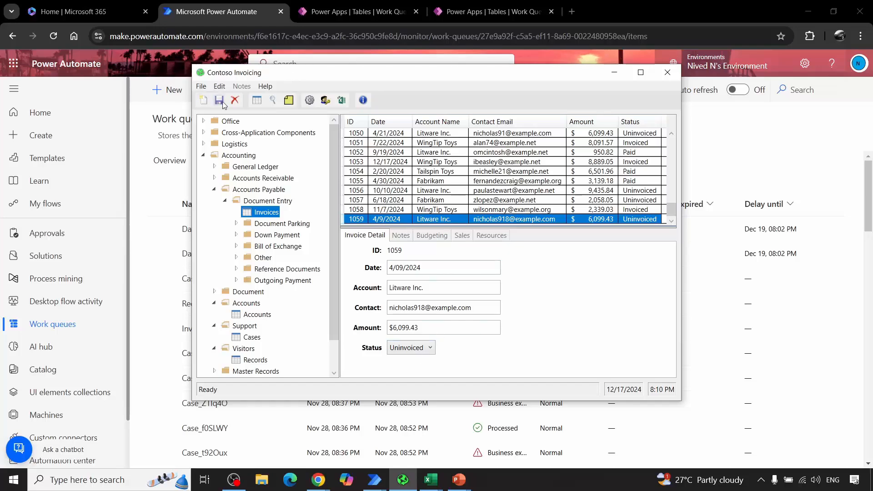
pyautogui.click(251, 338)
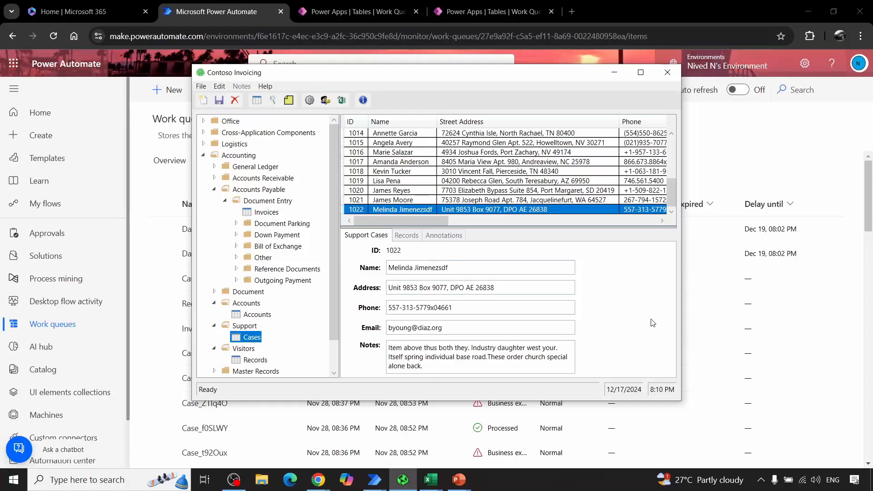
pyautogui.click(256, 361)
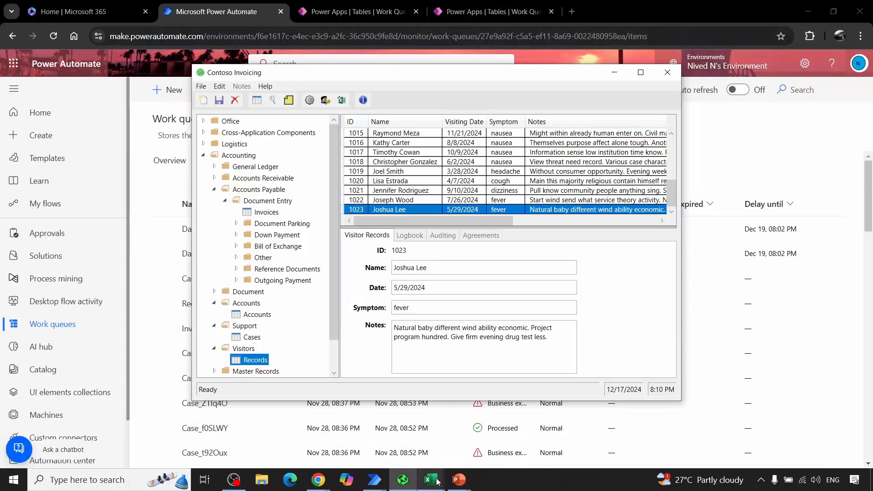
# Step: Switch to Excel and look at the Invoices.xlsx, Updated_Records.xlsx and Updated_SupportCases.xlsx input workbooks in turn
pyautogui.moveTo(430, 479)
pyautogui.click(342, 406)
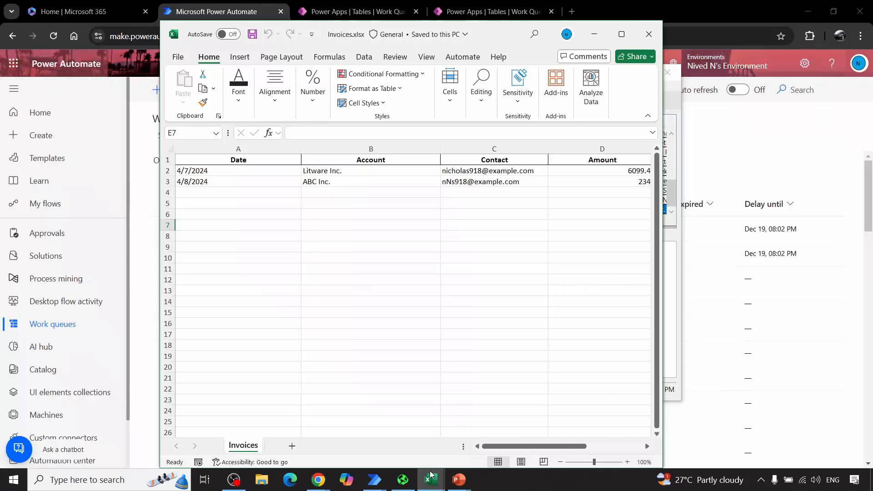
pyautogui.moveTo(431, 479)
pyautogui.click(453, 429)
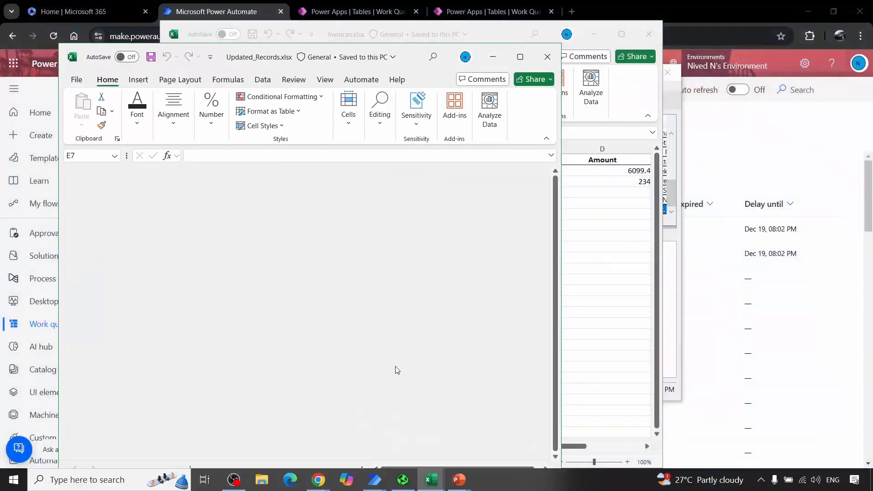
pyautogui.moveTo(428, 482)
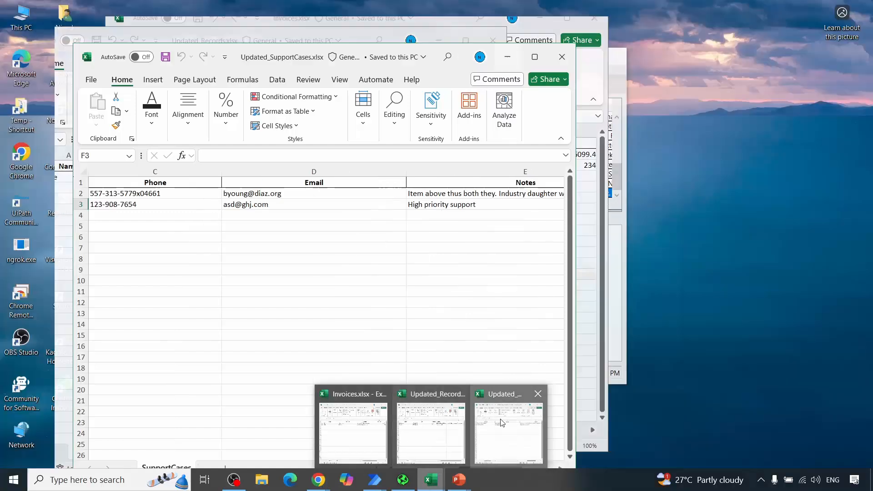
pyautogui.click(521, 427)
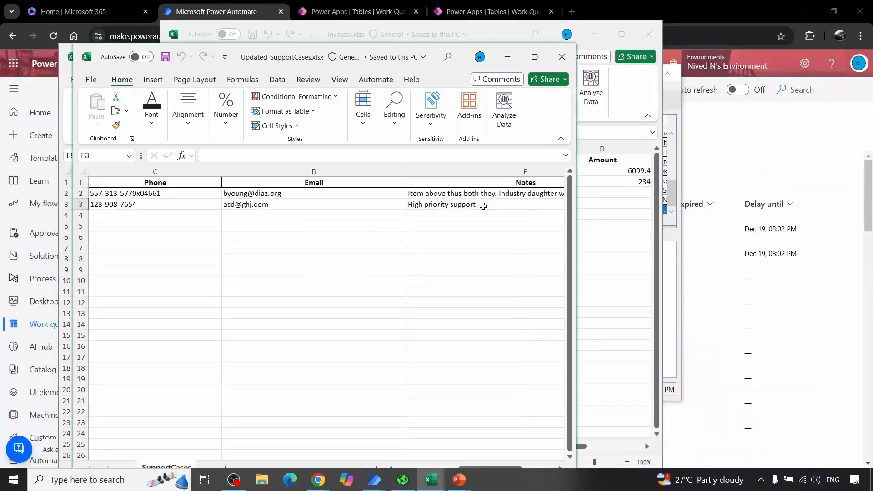
# Step: Minimize Updated_SupportCases.xlsx and Updated_Records.xlsx, and maximize Invoices.xlsx to examine its invoice columns
pyautogui.click(507, 57)
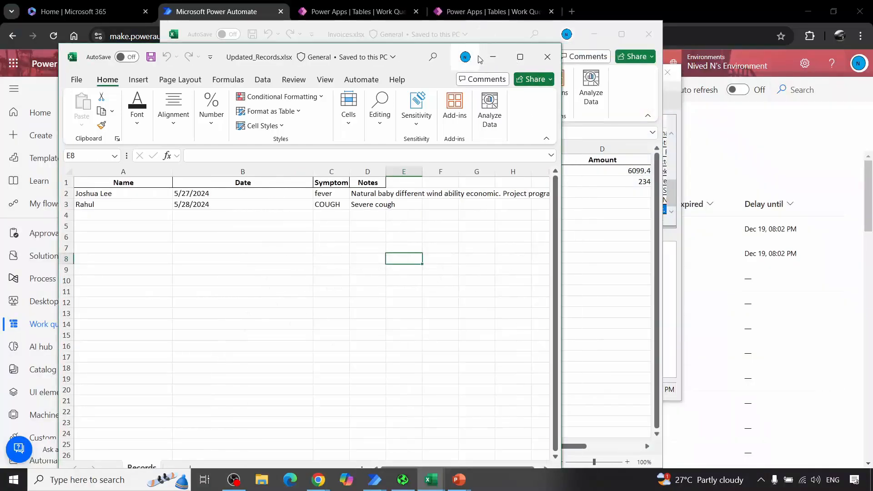
pyautogui.moveTo(480, 58); pyautogui.dragTo(500, 63)
pyautogui.click(515, 62)
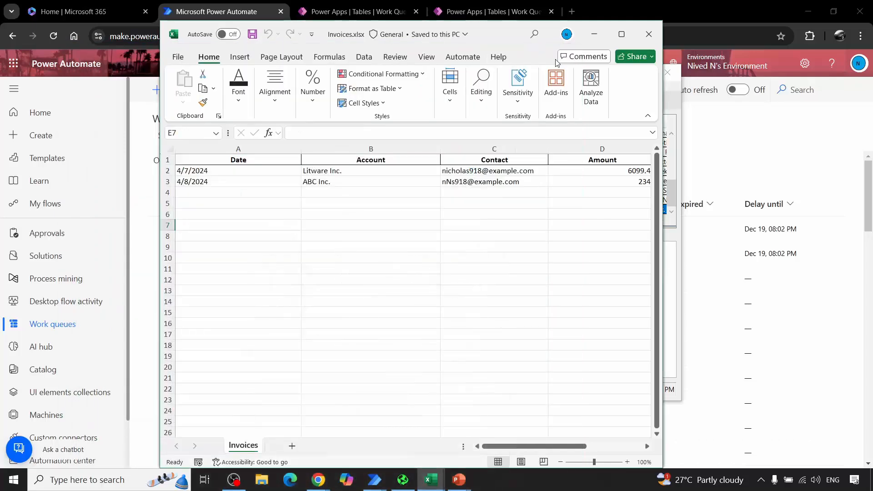
pyautogui.click(622, 34)
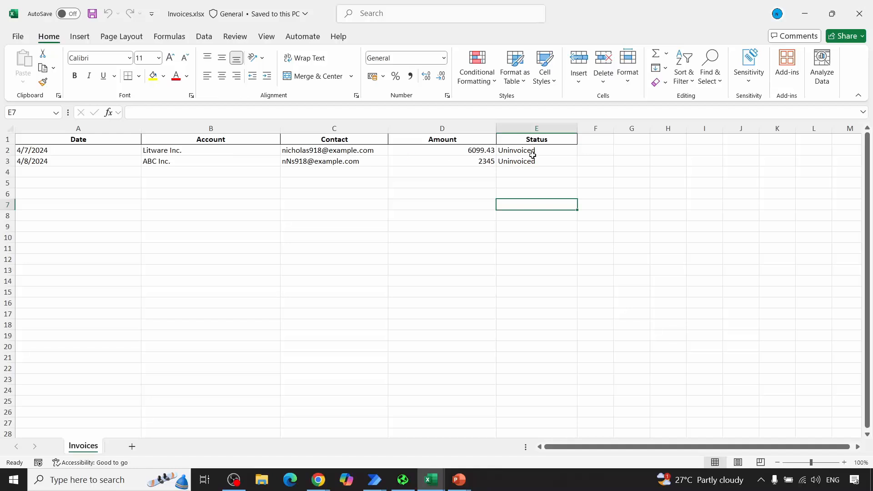
# Step: Switch to Contoso Invoicing, compare the Invoices, Cases and Records entry fields with the Excel data, and minimize the app
pyautogui.click(403, 479)
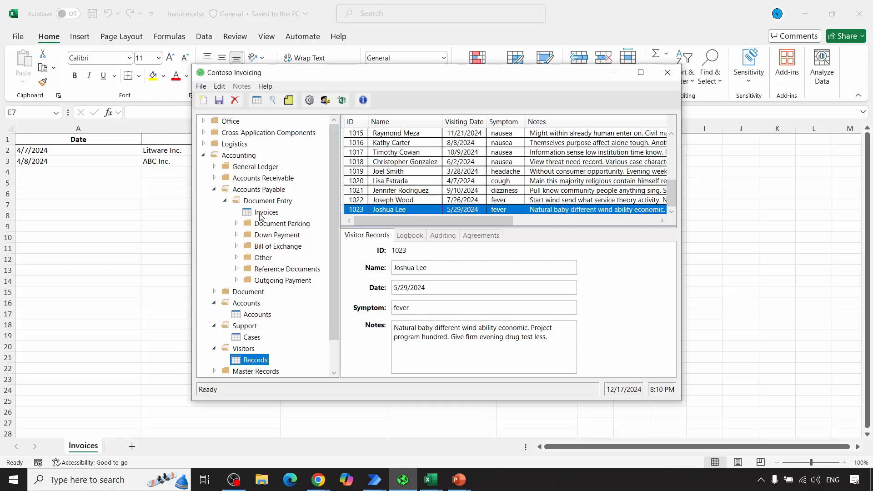
pyautogui.click(261, 214)
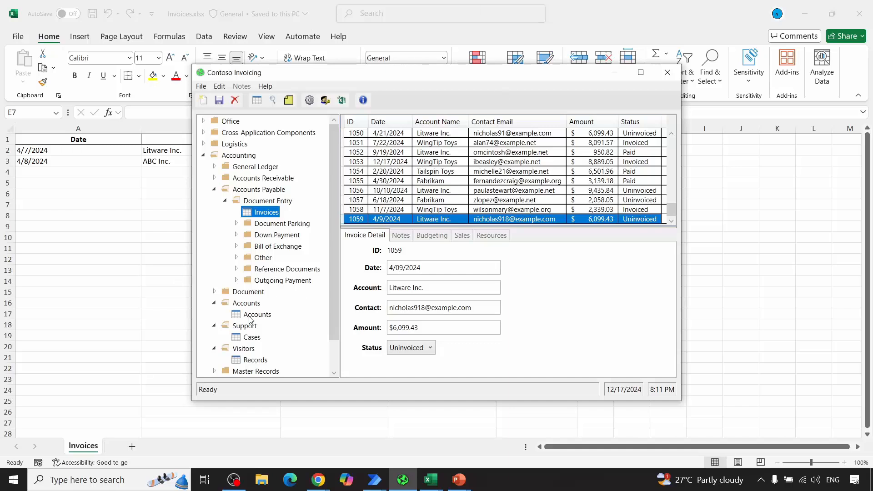
pyautogui.click(252, 340)
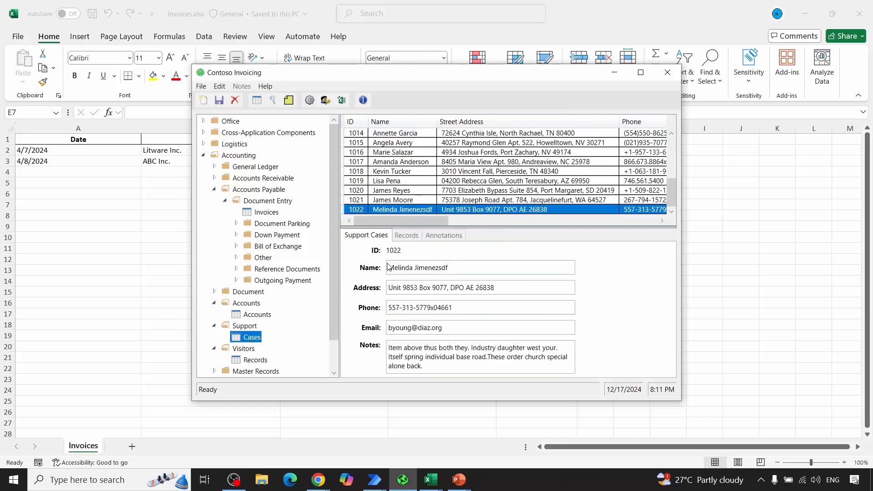
pyautogui.scroll(-3, 327, 349)
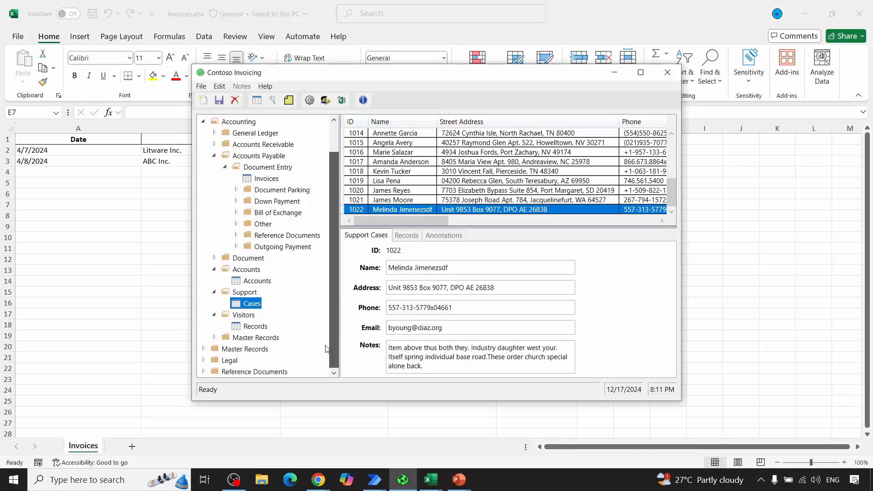
pyautogui.click(256, 326)
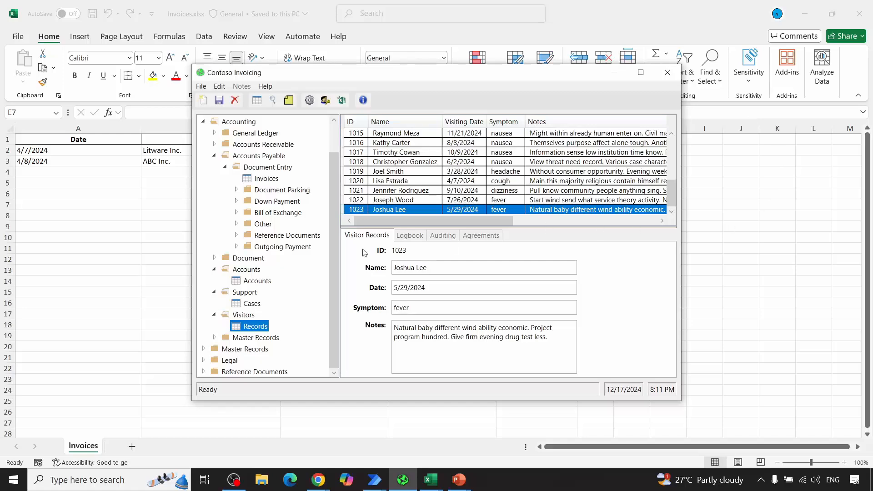
pyautogui.click(614, 72)
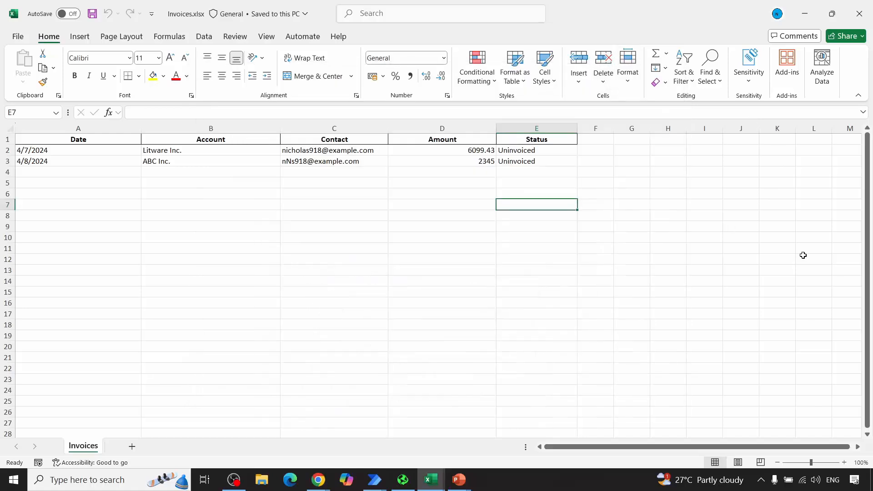
# Step: Bring up Updated_Records.xlsx maximized and widen its Symptom and Notes columns to read the visitor records
pyautogui.click(431, 481)
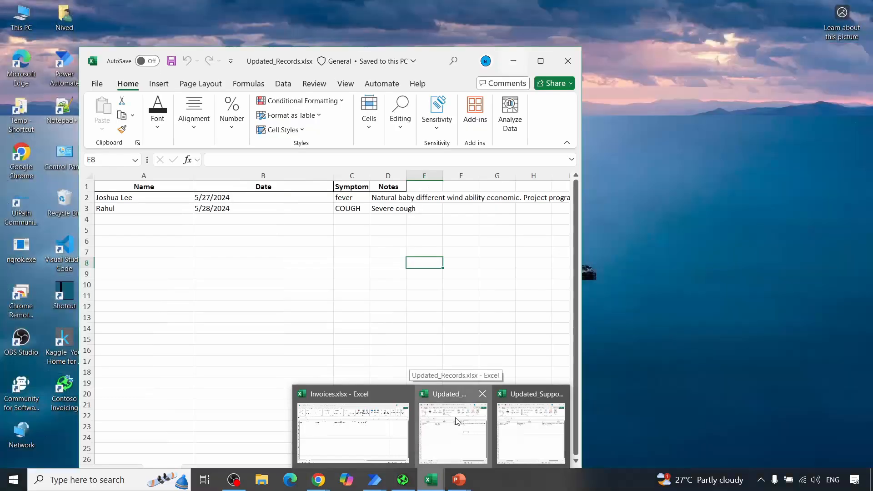
pyautogui.click(456, 420)
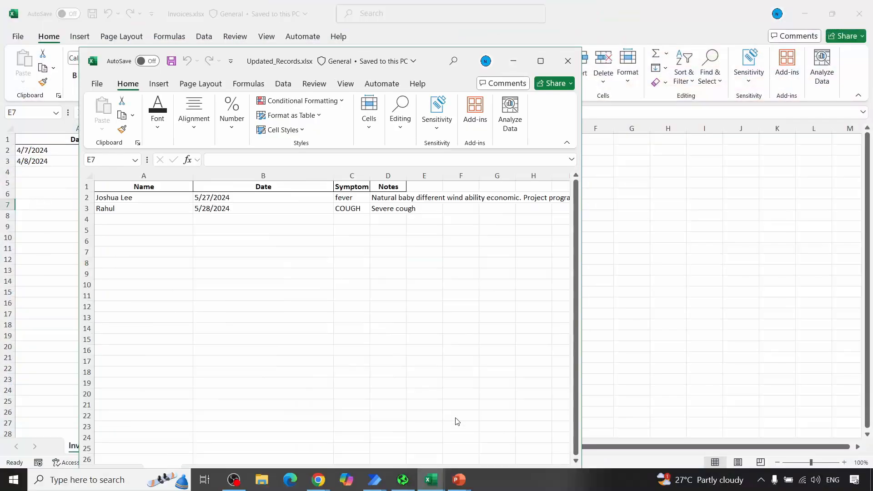
pyautogui.click(542, 61)
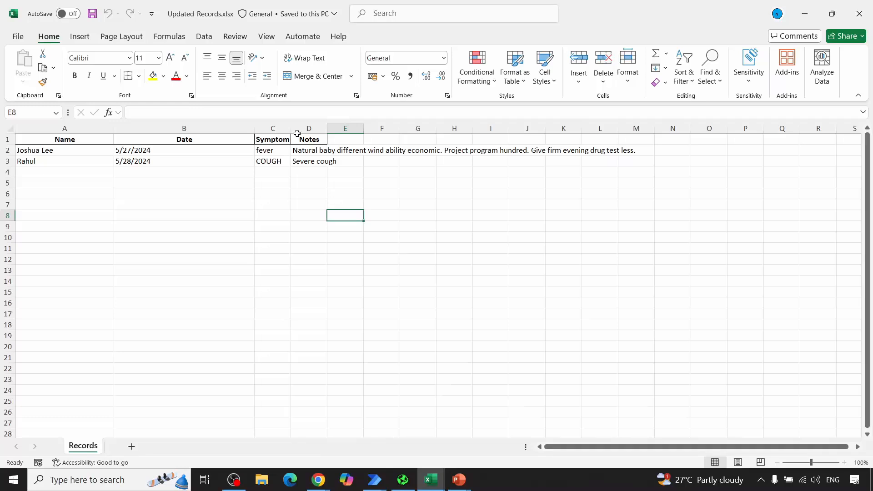
pyautogui.moveTo(291, 128); pyautogui.dragTo(790, 171)
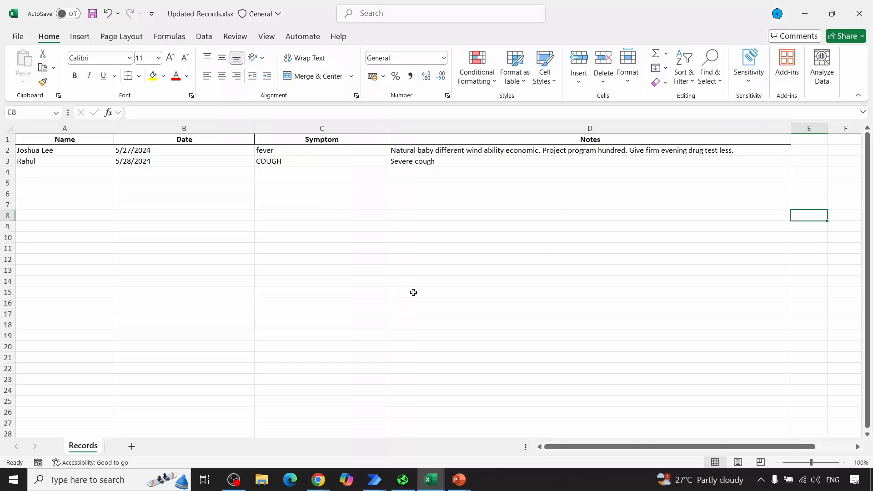
# Step: Bring up Updated_SupportCases.xlsx maximized and examine its support case columns
pyautogui.click(431, 480)
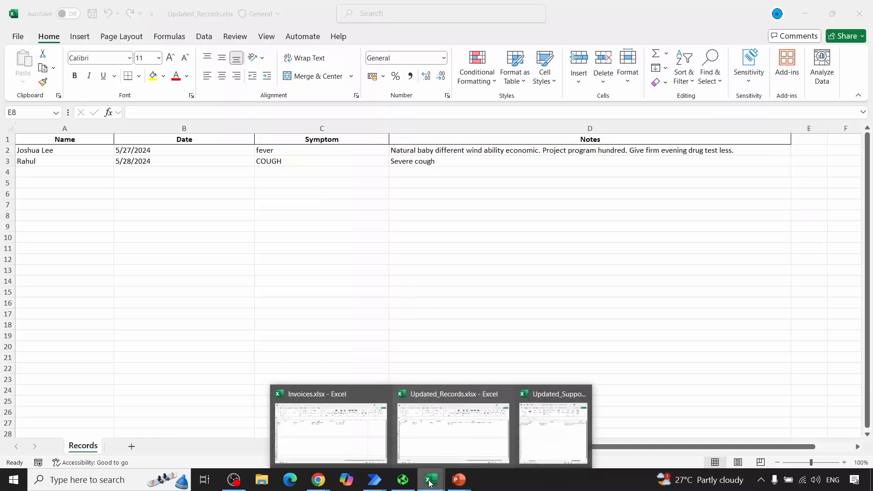
pyautogui.click(534, 421)
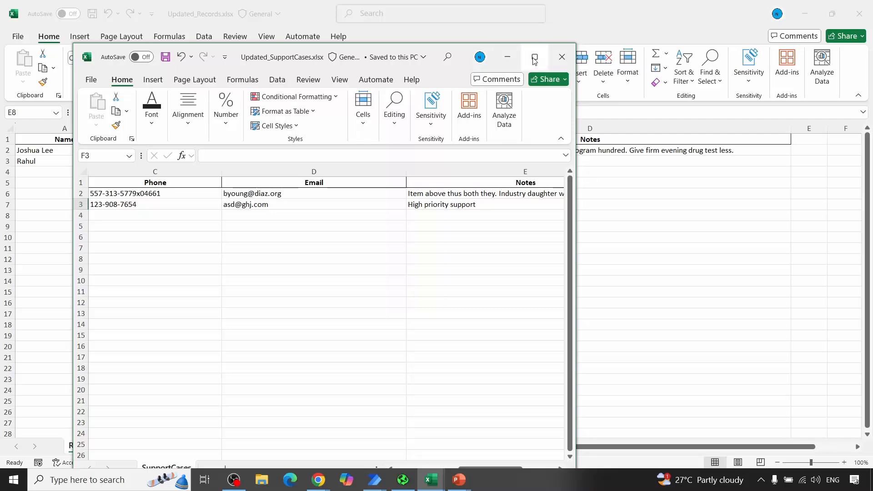
pyautogui.click(534, 58)
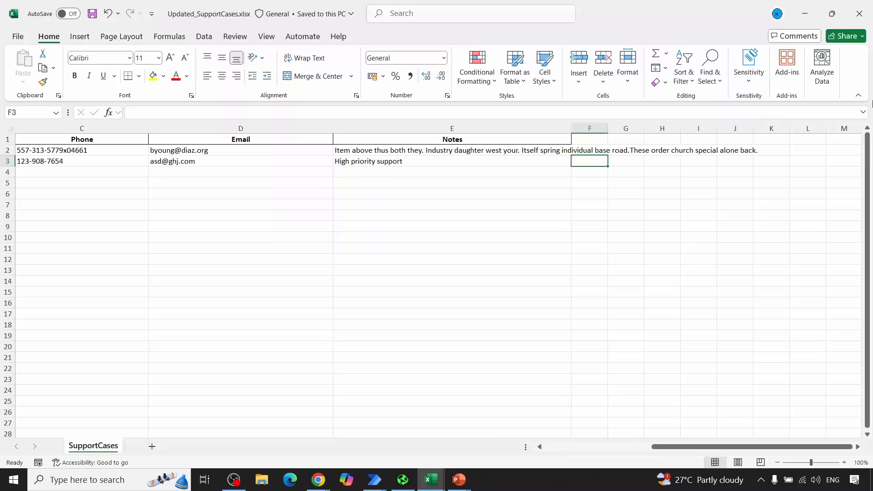
# Step: Close all three workbooks, discarding the changes to Updated_Records.xlsx, and return to the running PowerPoint slide show
pyautogui.click(869, 12)
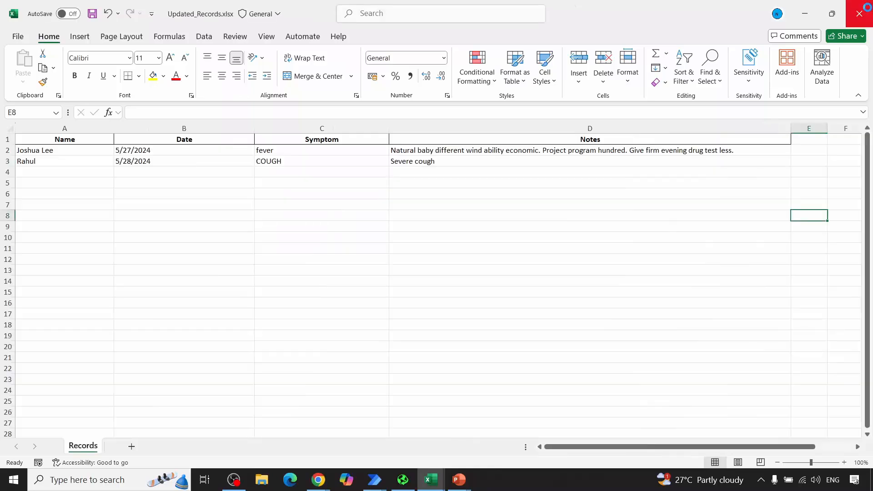
pyautogui.click(869, 11)
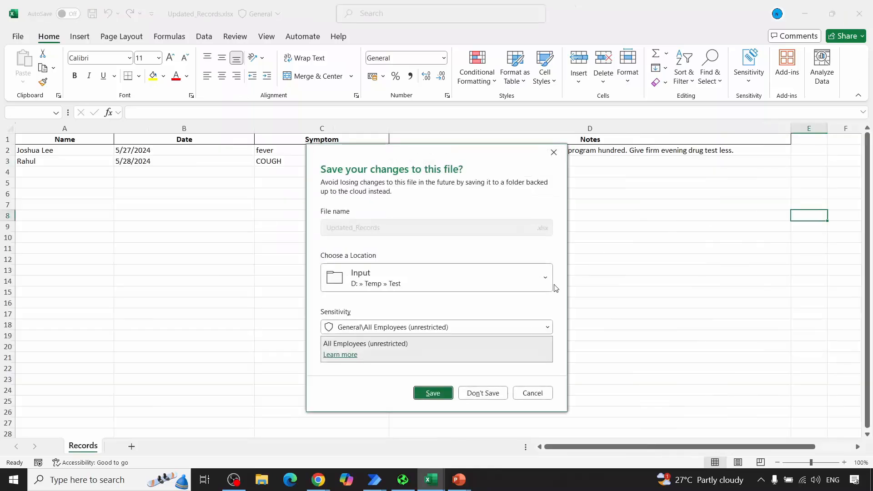
pyautogui.click(478, 394)
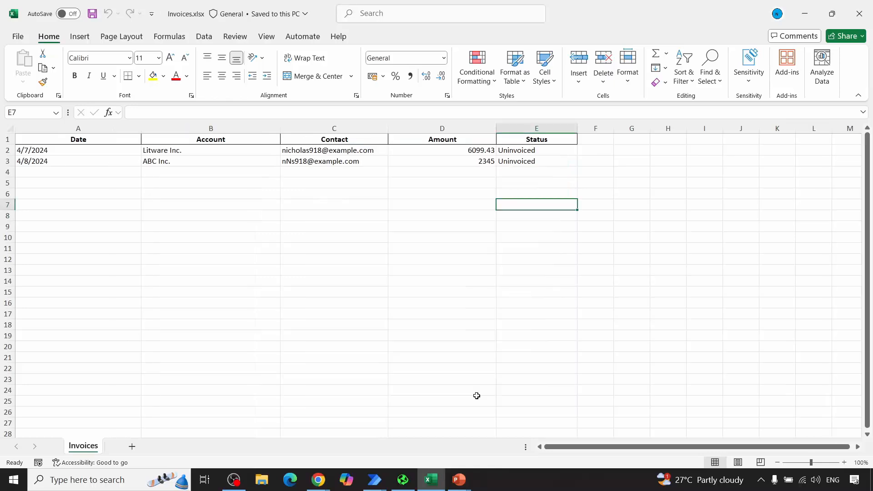
pyautogui.click(860, 14)
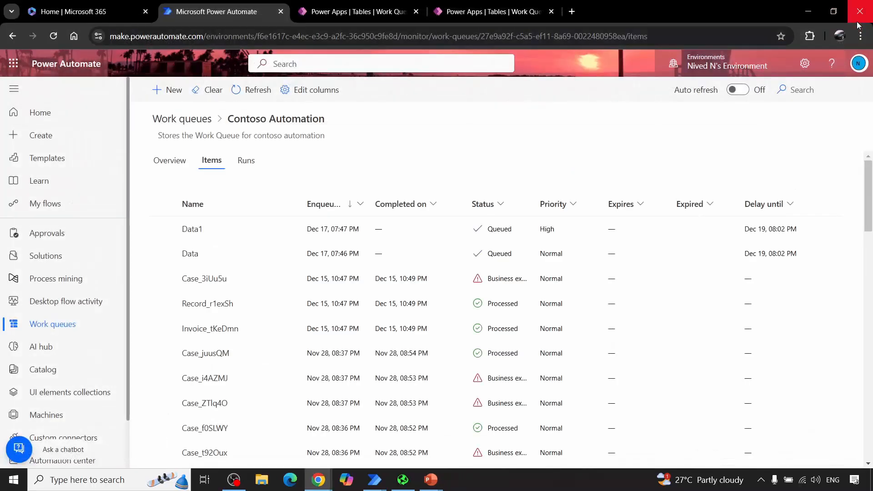
pyautogui.moveTo(431, 480)
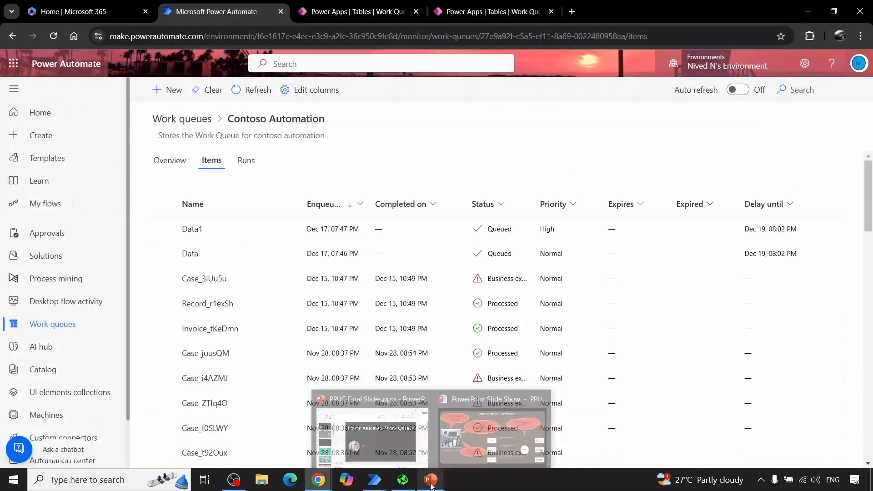
pyautogui.click(472, 445)
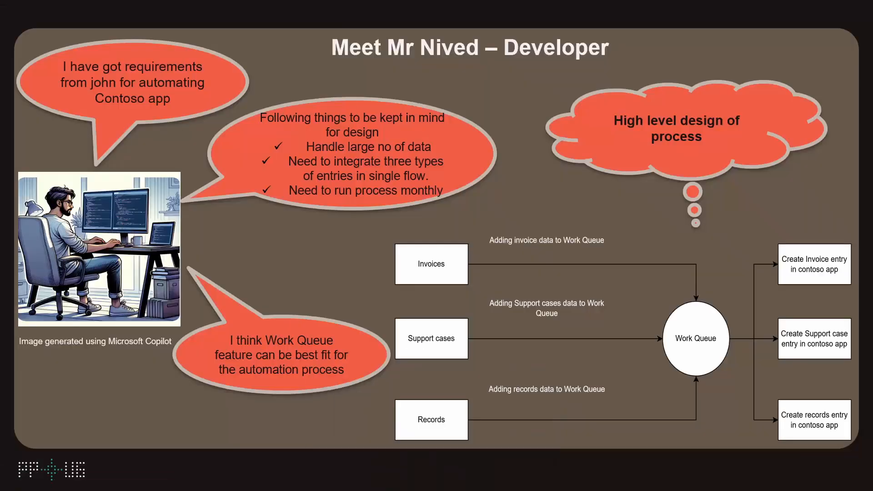
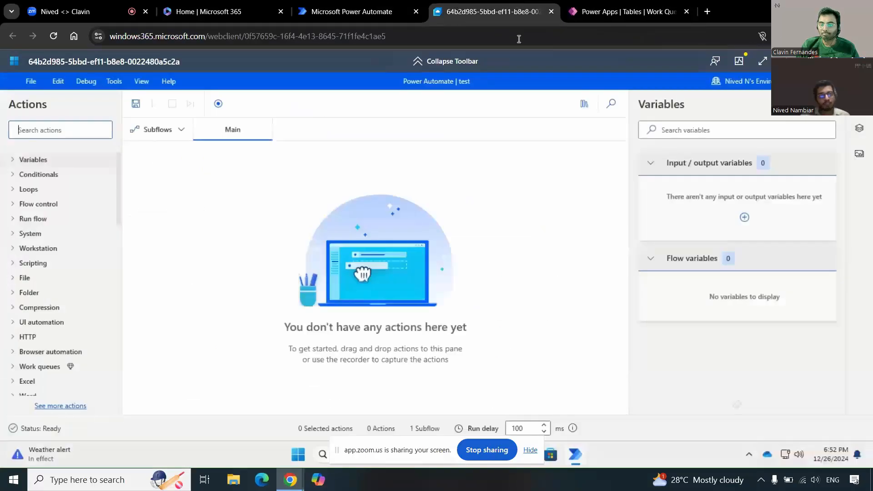
# Step: Expand the Work queues actions and open the Update work queue item processing notes action, then dismiss it without saving
pyautogui.scroll(-3, 79, 309)
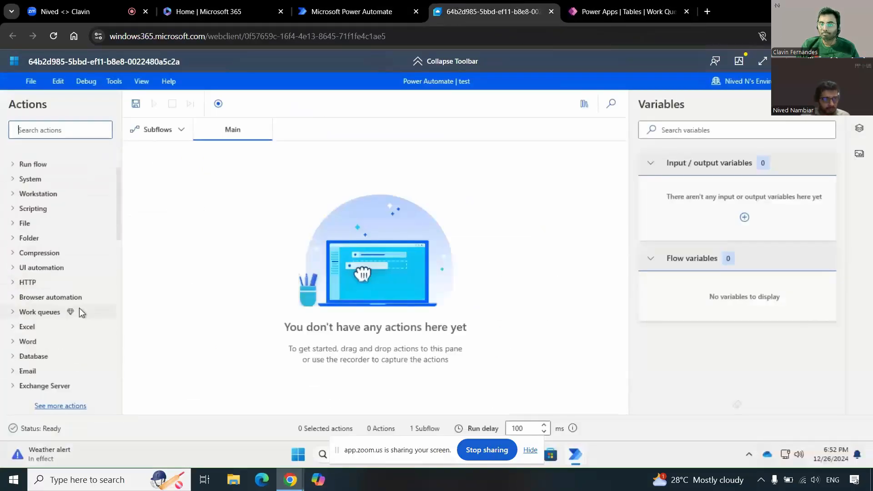
pyautogui.click(13, 288)
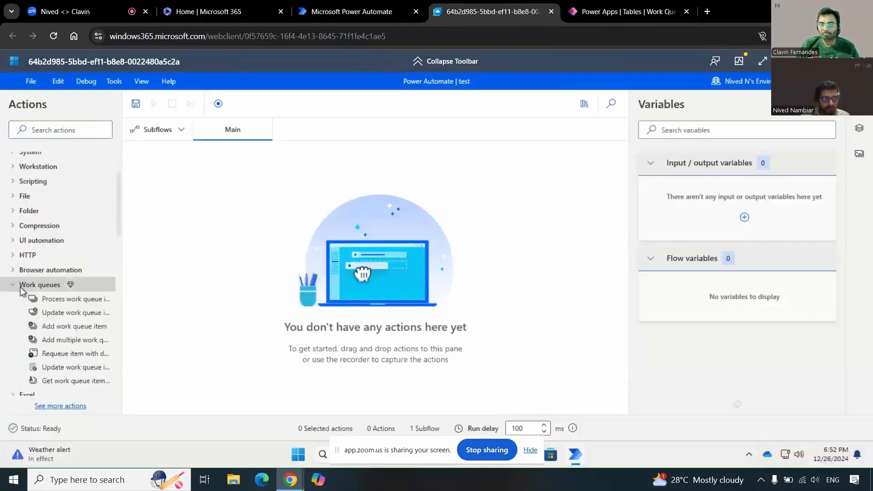
pyautogui.moveTo(68, 370); pyautogui.dragTo(279, 163)
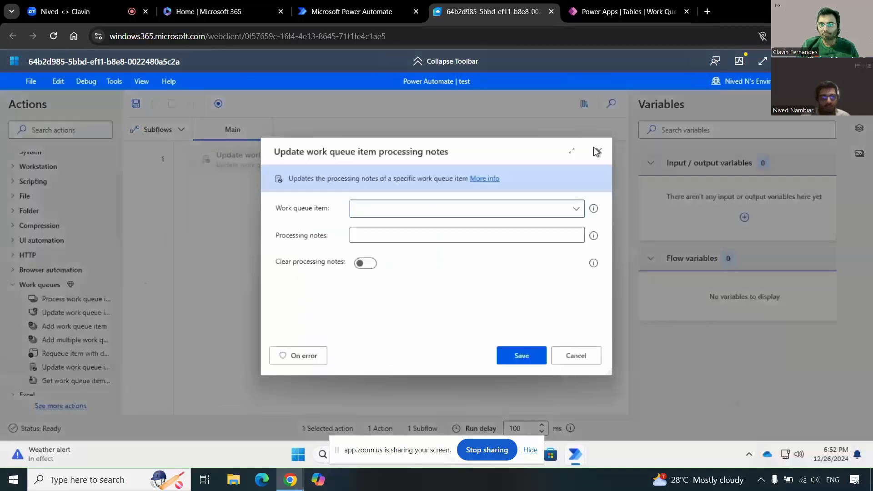
pyautogui.click(595, 148)
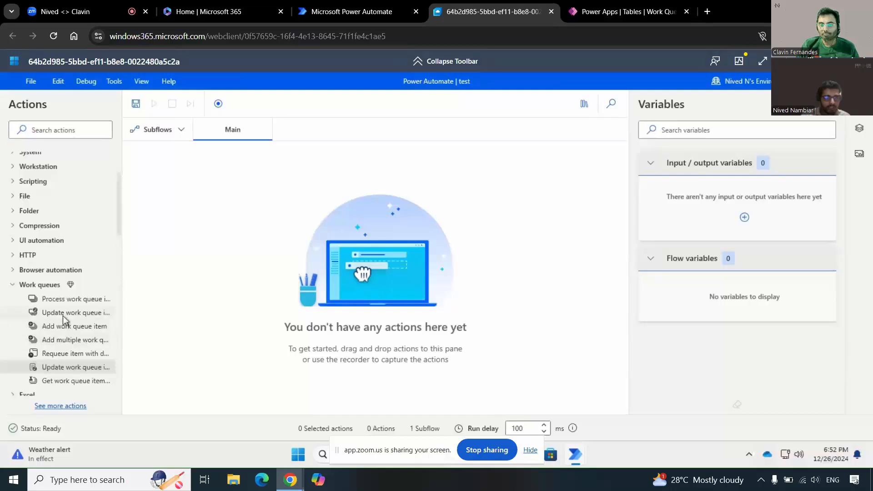
# Step: Open the Update work queue item action, examine its Work queue item, Status and Input fields, and dismiss it without saving
pyautogui.moveTo(66, 313); pyautogui.dragTo(337, 195)
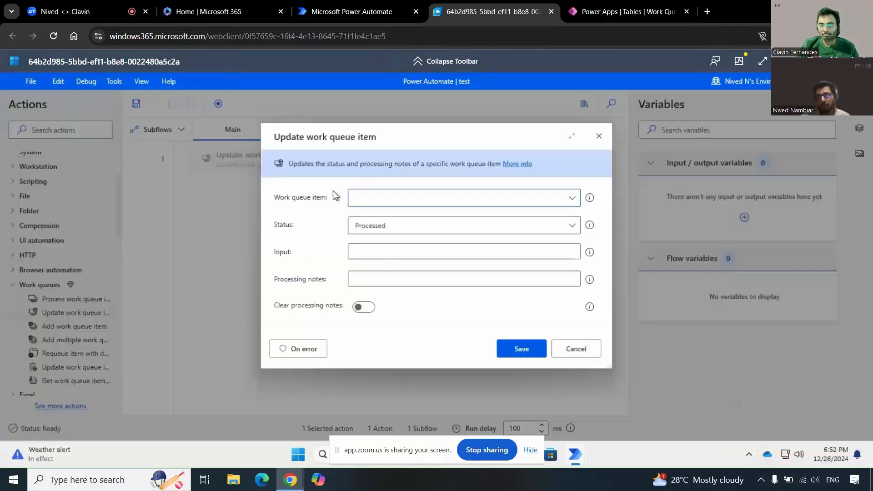
pyautogui.click(573, 200)
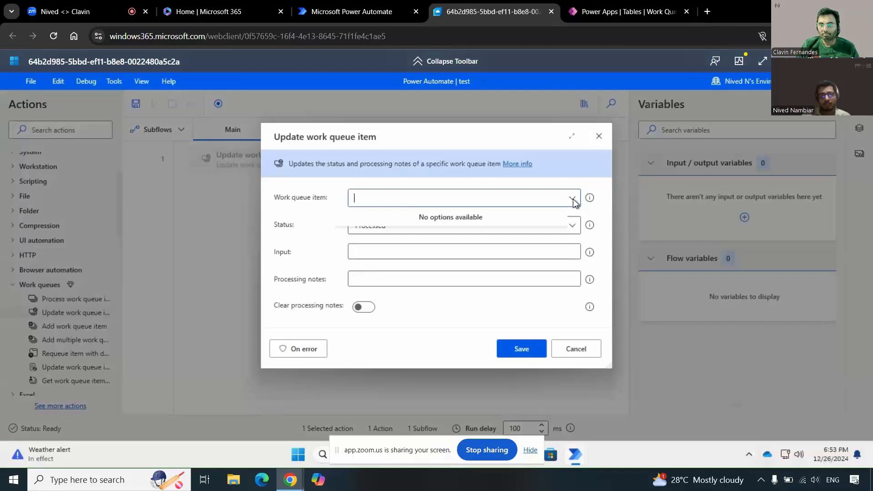
pyautogui.click(380, 227)
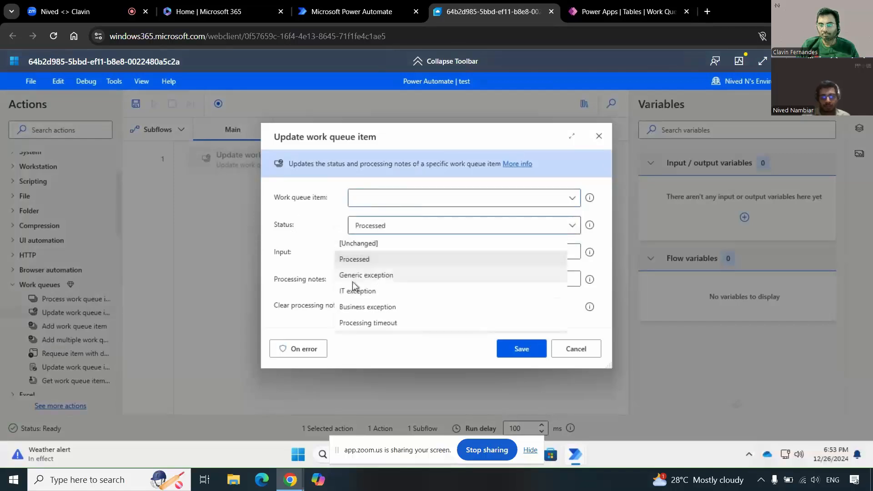
pyautogui.click(326, 230)
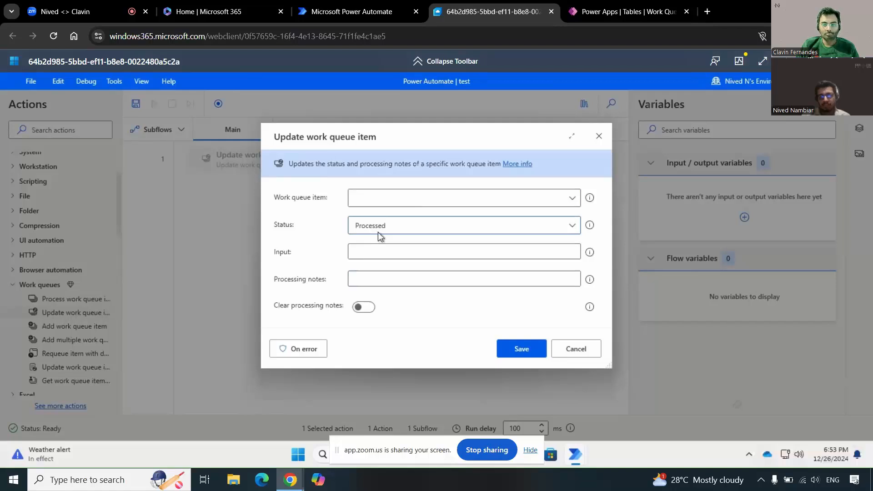
pyautogui.click(378, 232)
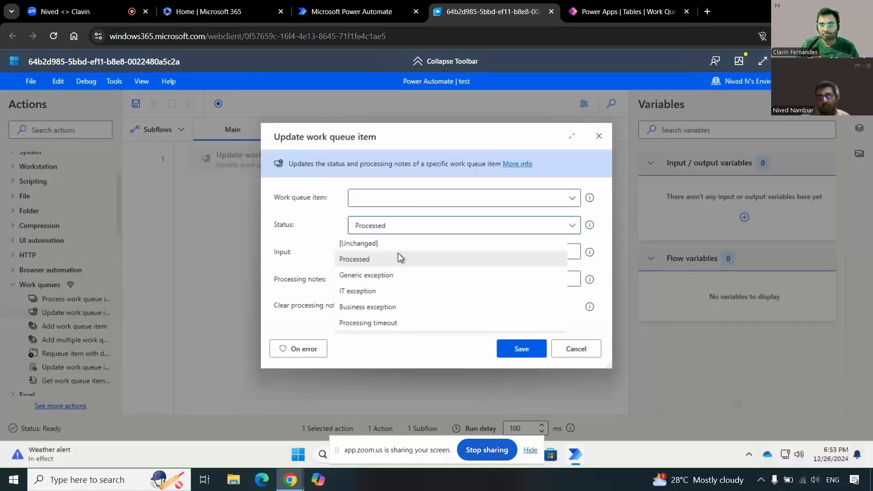
pyautogui.click(376, 245)
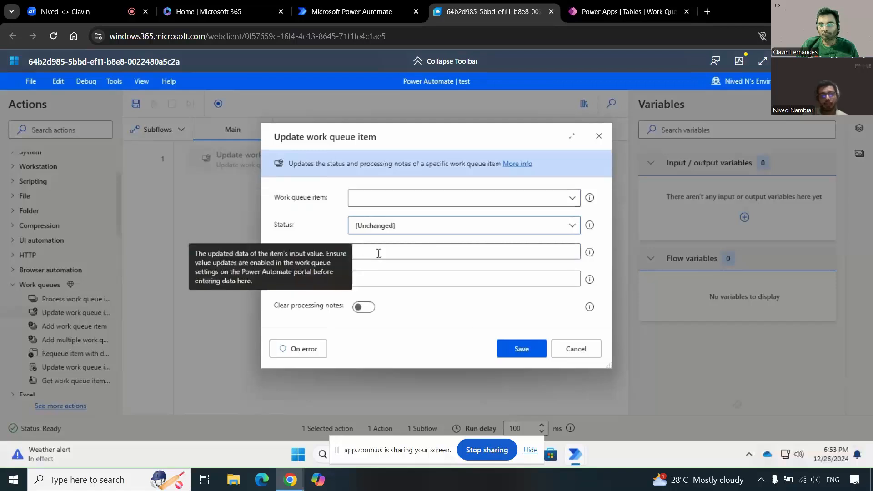
pyautogui.click(379, 253)
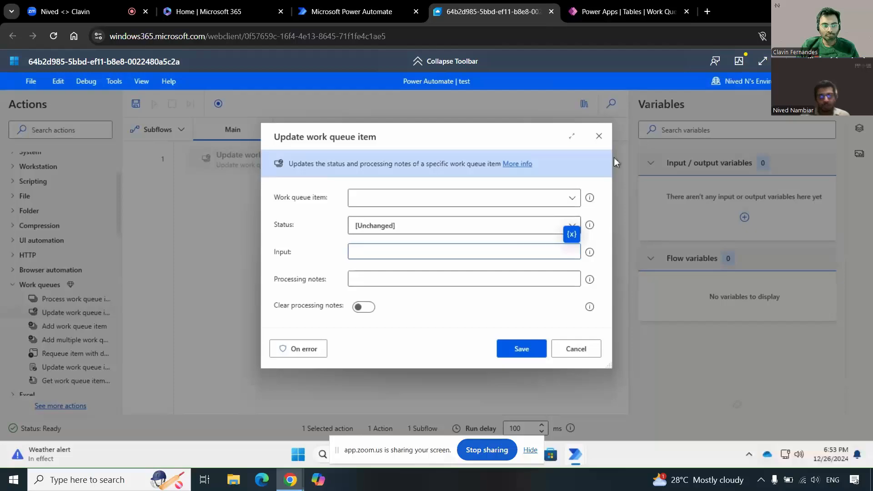
pyautogui.click(599, 136)
# Step: Switch to the Work Queue table in Power Apps and clear the filter on its Allow update item input column
pyautogui.click(624, 14)
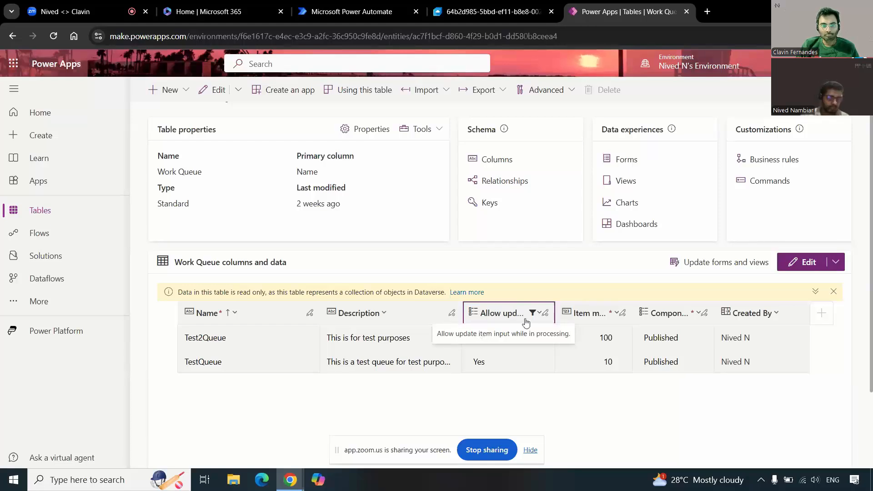
pyautogui.click(522, 307)
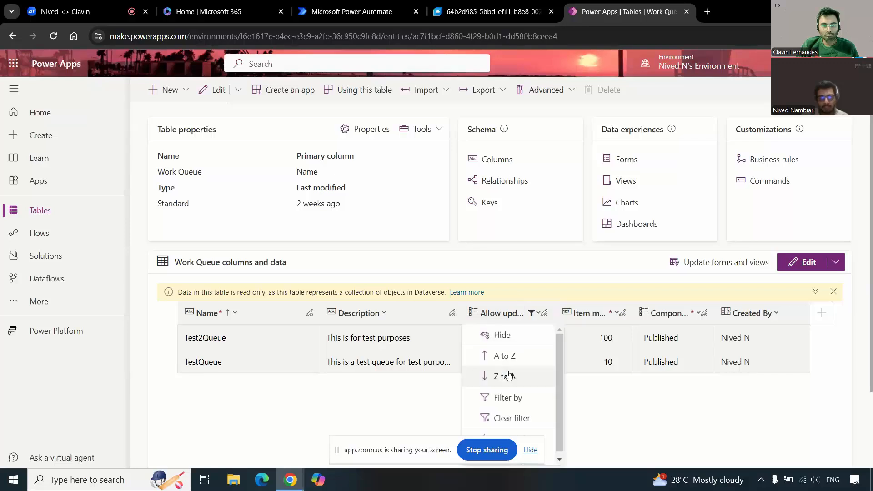
pyautogui.click(509, 419)
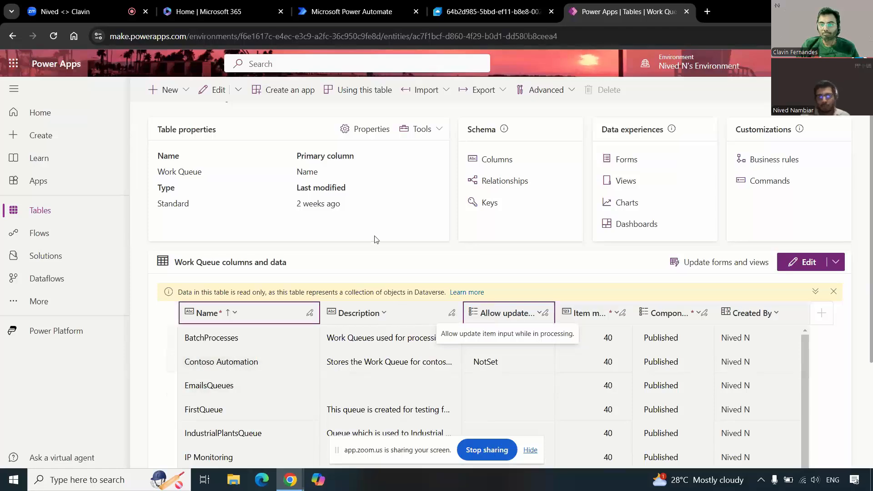
# Step: View the Contoso Automation work queue in Power Automate, and return to the empty desktop flow in the cloud PC
pyautogui.hotkey('ctrl', 'pageup')
pyautogui.hotkey('ctrl', 'pageup')
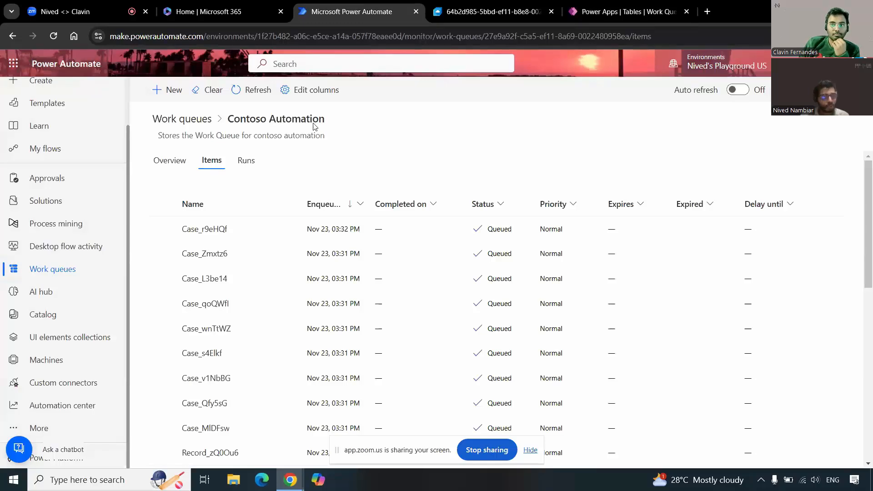
pyautogui.click(525, 3)
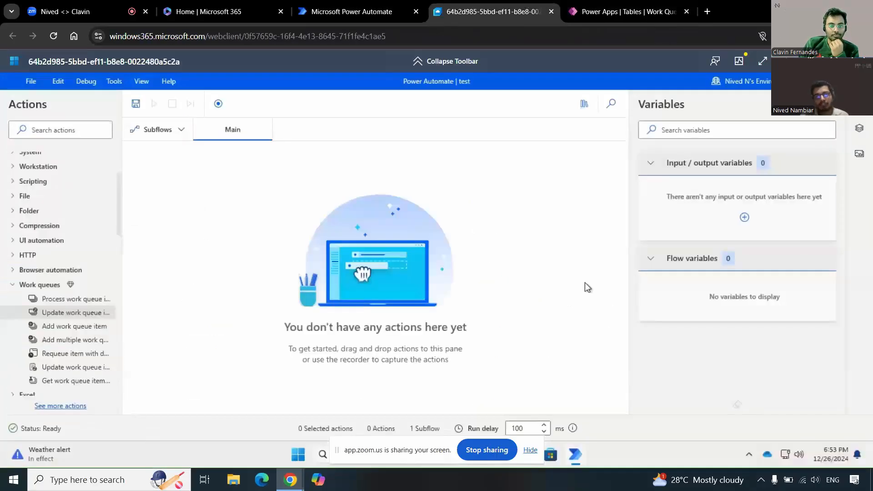
# Step: Return to the Work Queue table in Power Apps and examine the filter choices for the Allow update item input column
pyautogui.click(628, 11)
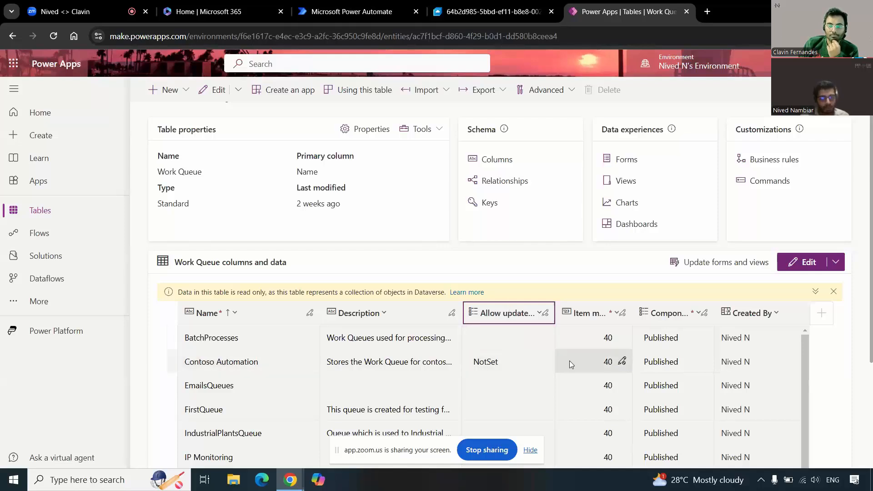
pyautogui.click(528, 314)
pyautogui.click(533, 404)
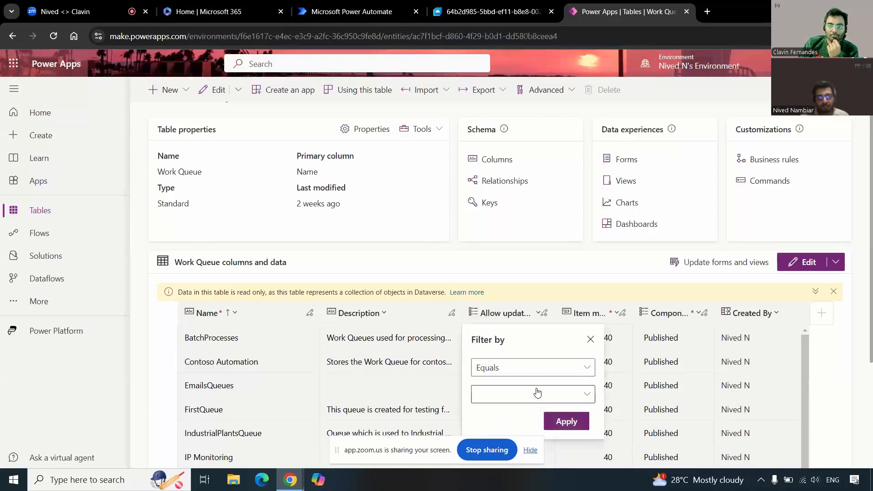
pyautogui.click(563, 391)
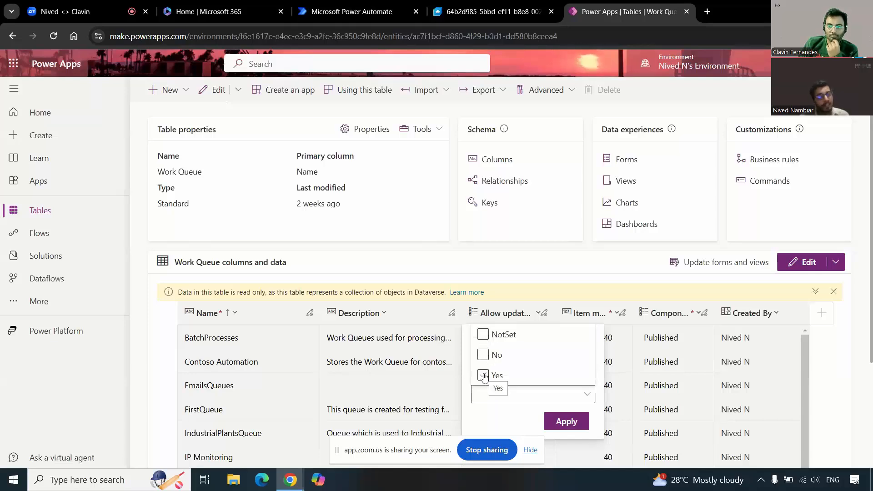
# Step: Go back to the desktop flow and review the Update work queue item action's settings again, dismissing them without saving
pyautogui.click(491, 12)
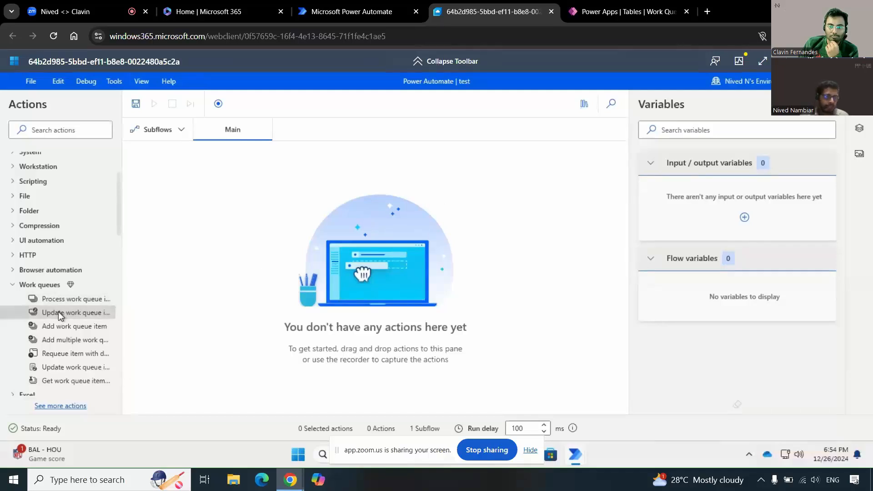
pyautogui.moveTo(269, 179); pyautogui.dragTo(306, 158)
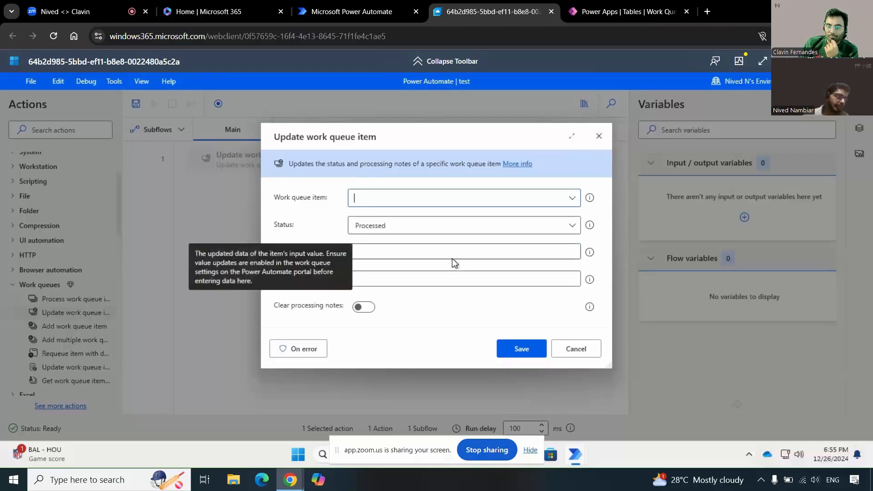
pyautogui.click(599, 136)
# Step: Bring up the blog post on advanced work queue configuration using Dataverse and read through to its Item maximum requeue count section
pyautogui.click(641, 7)
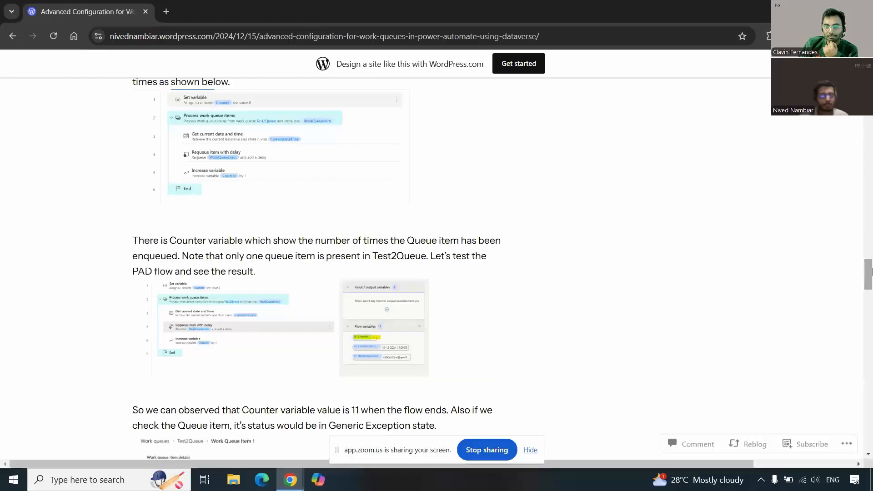
pyautogui.scroll(15, 318, 255)
pyautogui.scroll(-7, 319, 273)
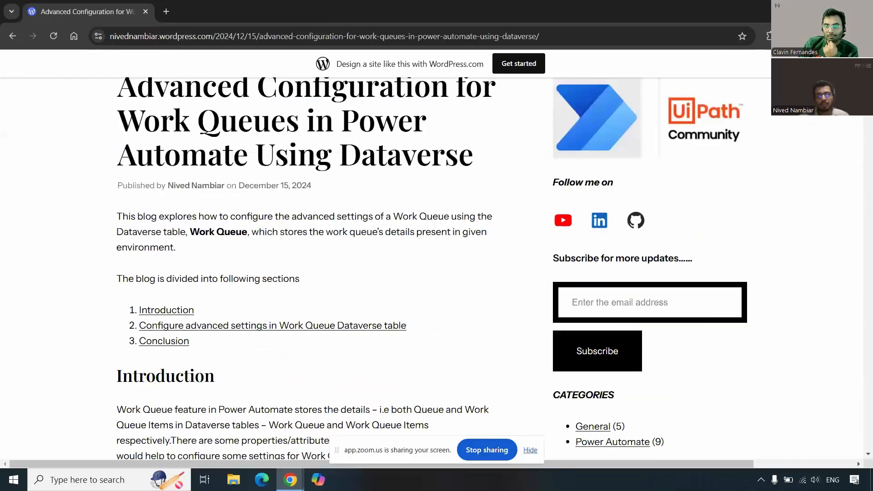
pyautogui.scroll(-4, 318, 273)
pyautogui.scroll(9, 867, 122)
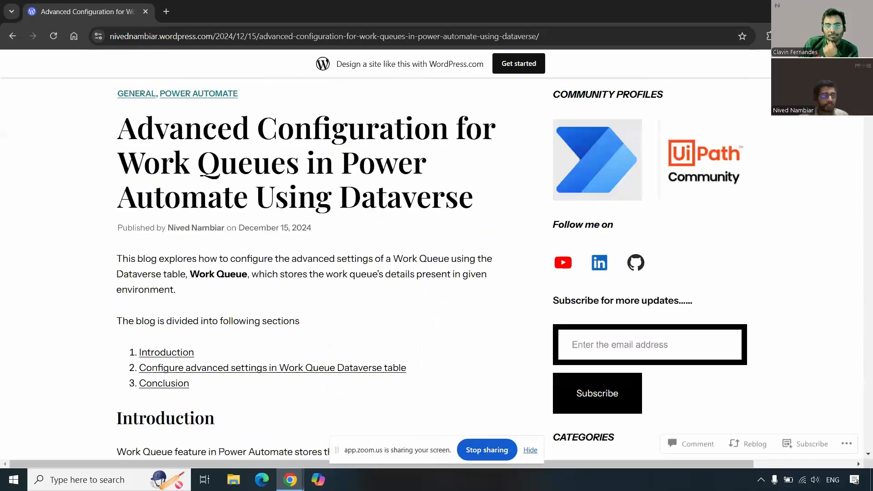
pyautogui.scroll(-14, 866, 123)
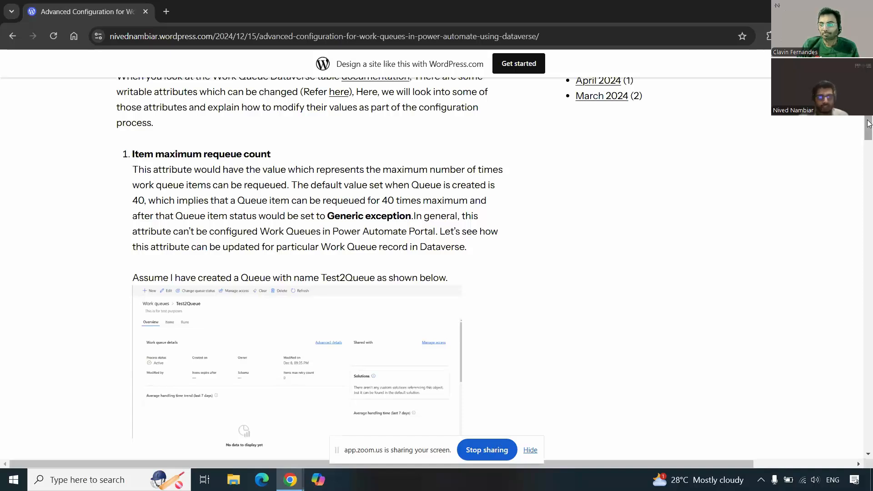
# Step: Examine the blog's List rows, Apply to each and Update a row steps, and return to the Item maximum requeue count explanation
pyautogui.moveTo(868, 123); pyautogui.dragTo(829, 195)
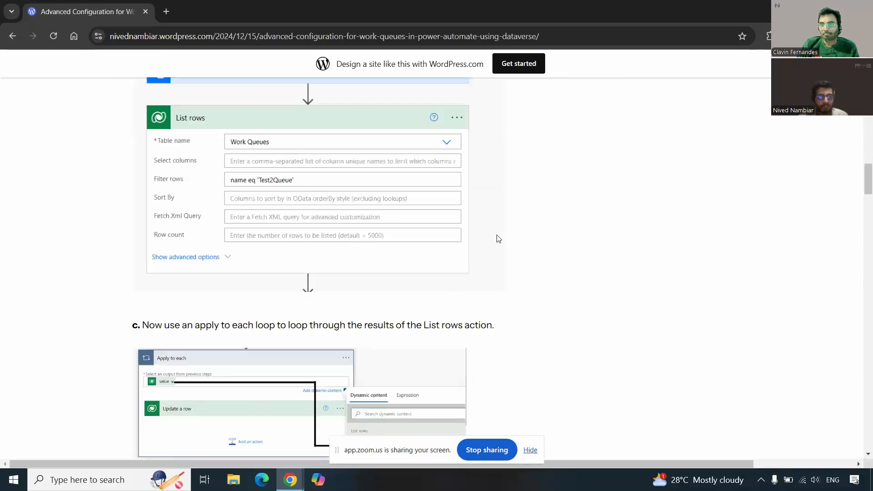
pyautogui.scroll(2, 523, 260)
pyautogui.scroll(-1, 457, 219)
pyautogui.scroll(-4, 456, 219)
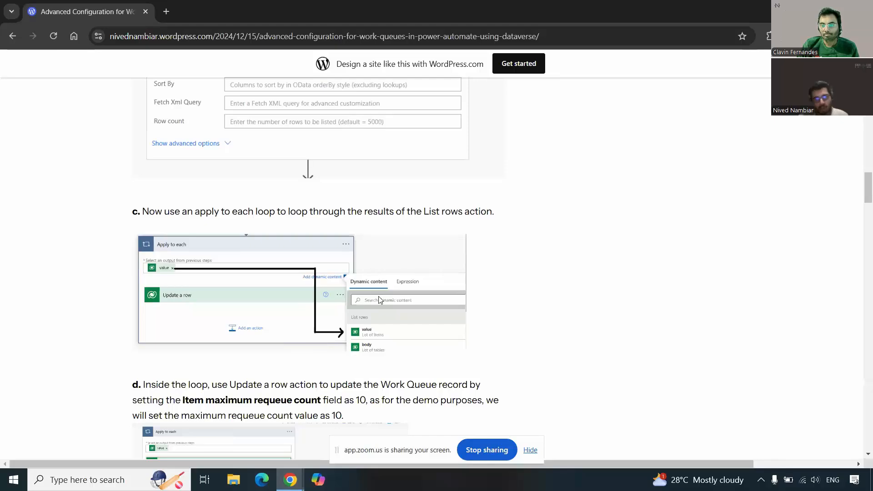
pyautogui.scroll(-6, 380, 305)
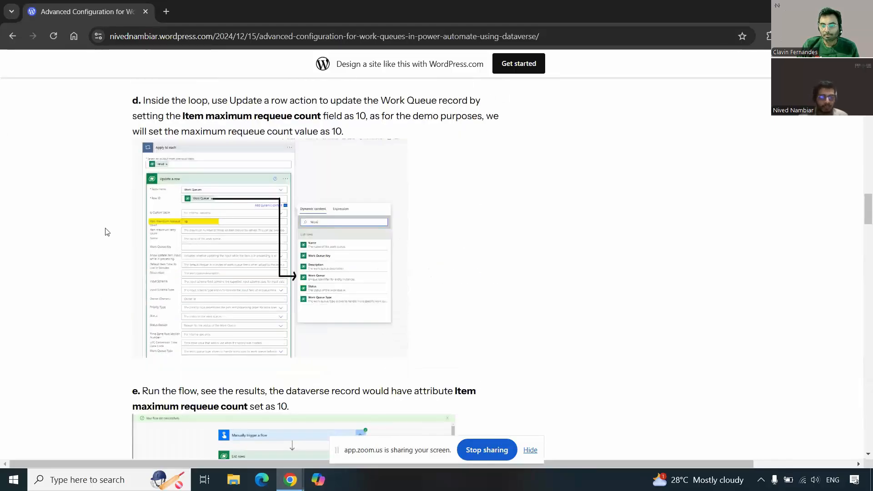
pyautogui.scroll(-1, 355, 306)
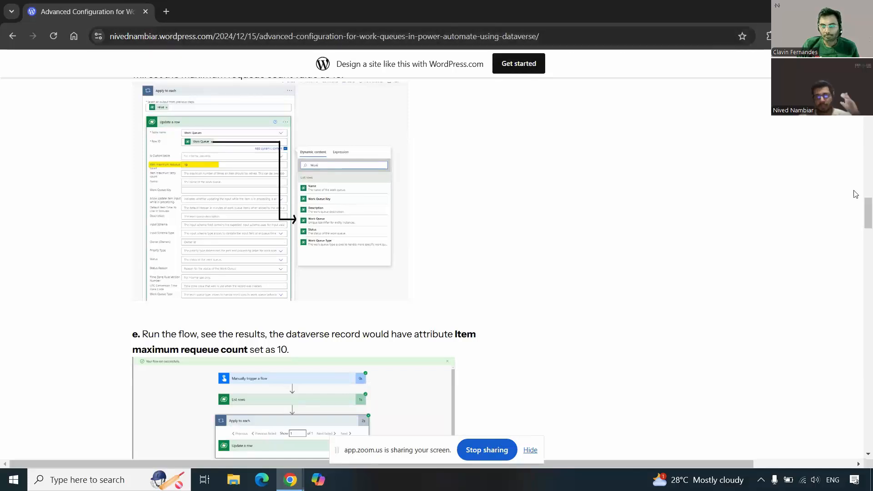
pyautogui.moveTo(868, 211); pyautogui.dragTo(868, 127)
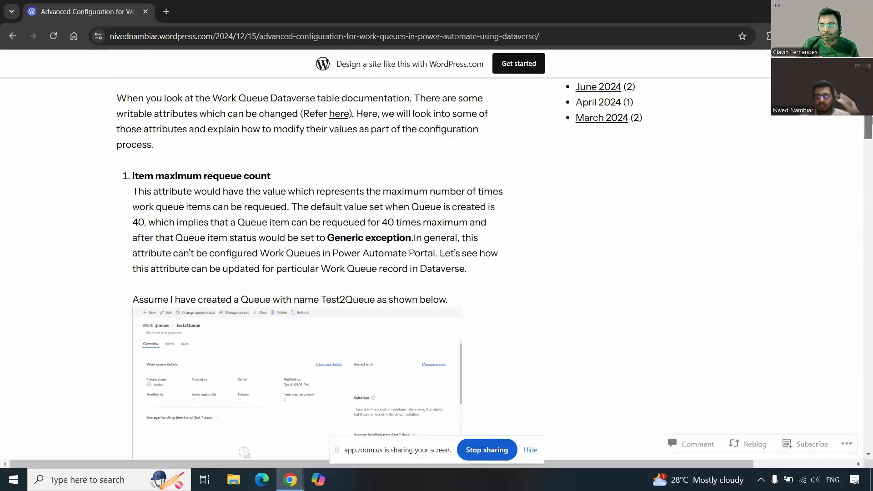